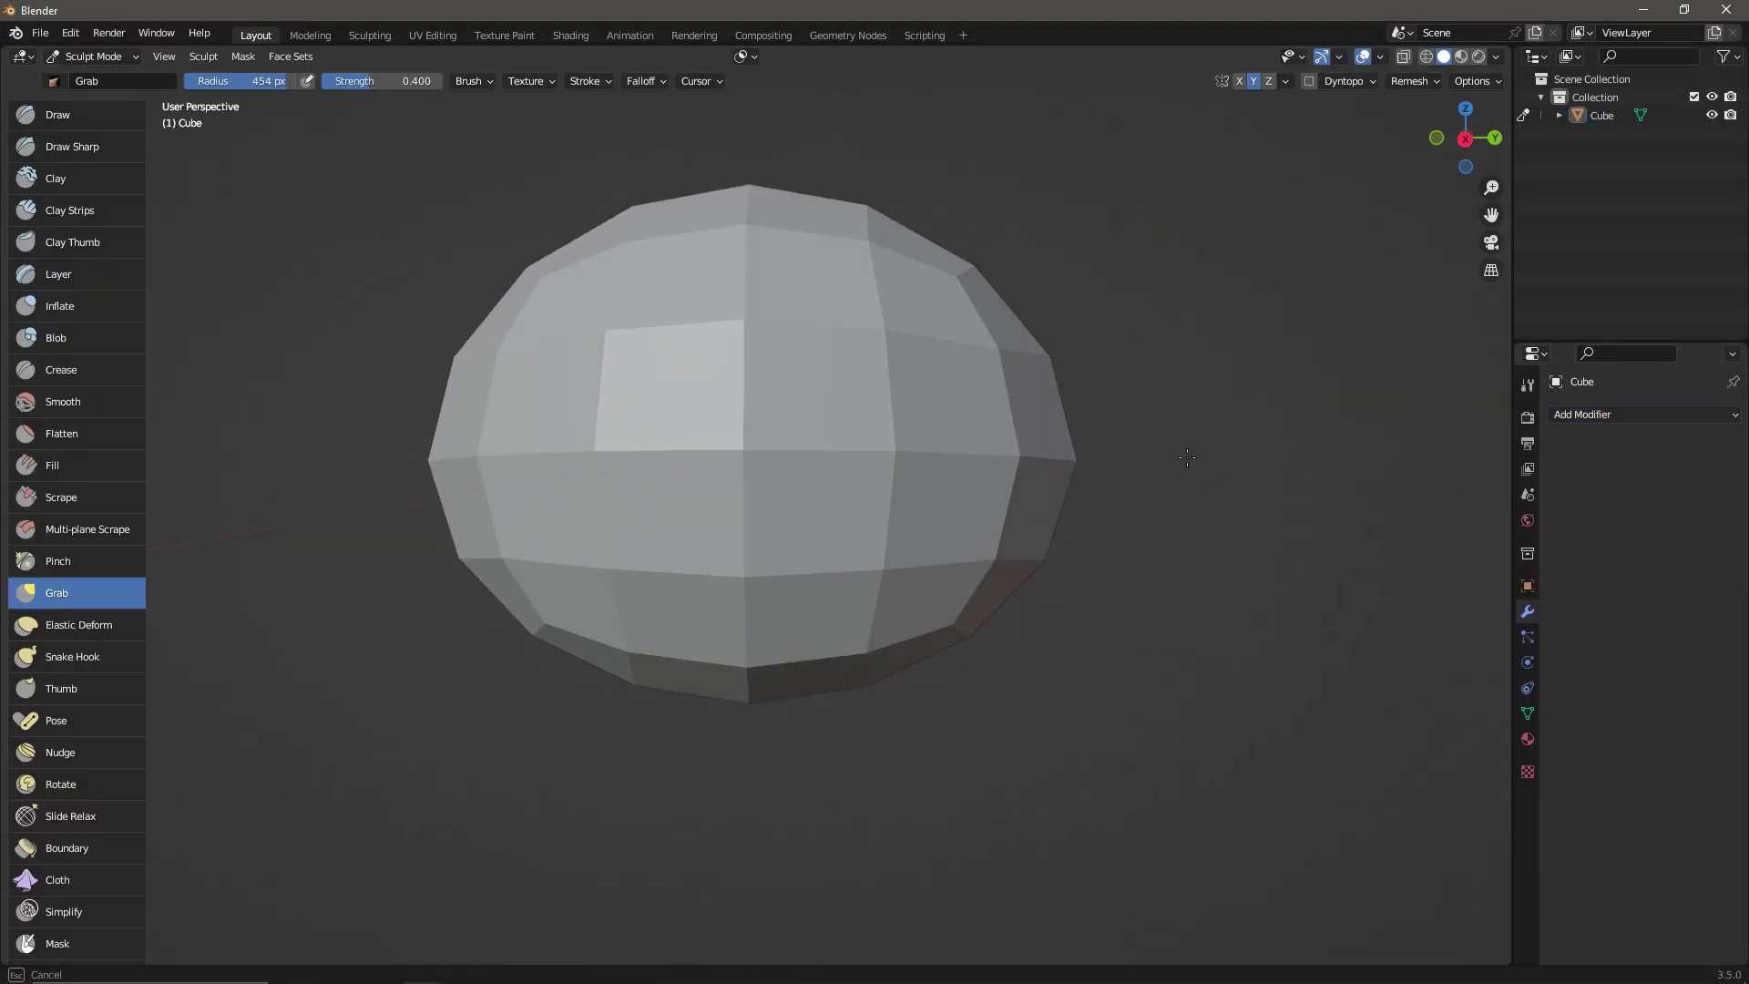
- Add a Subdivision Surface modifier to smooth the sculpted head
middle_drag(1187, 457, 978, 436)
alt+middle_drag(1124, 591, 1158, 447)
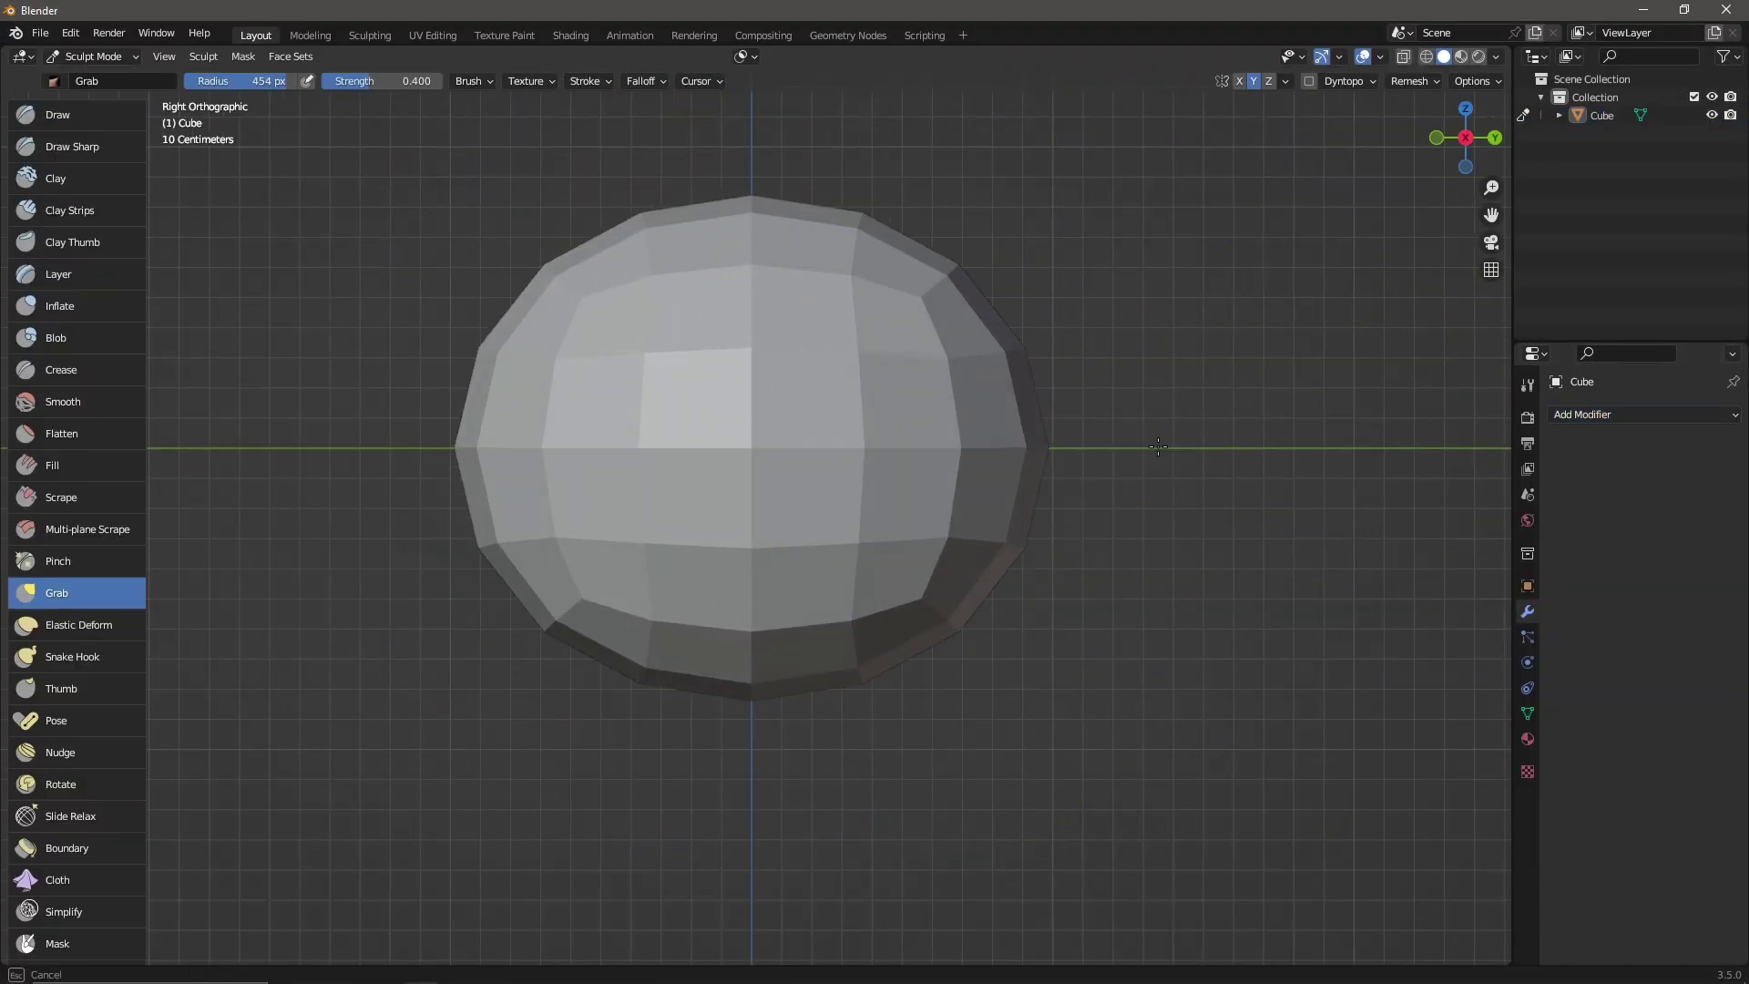
middle_drag(905, 623, 1083, 527)
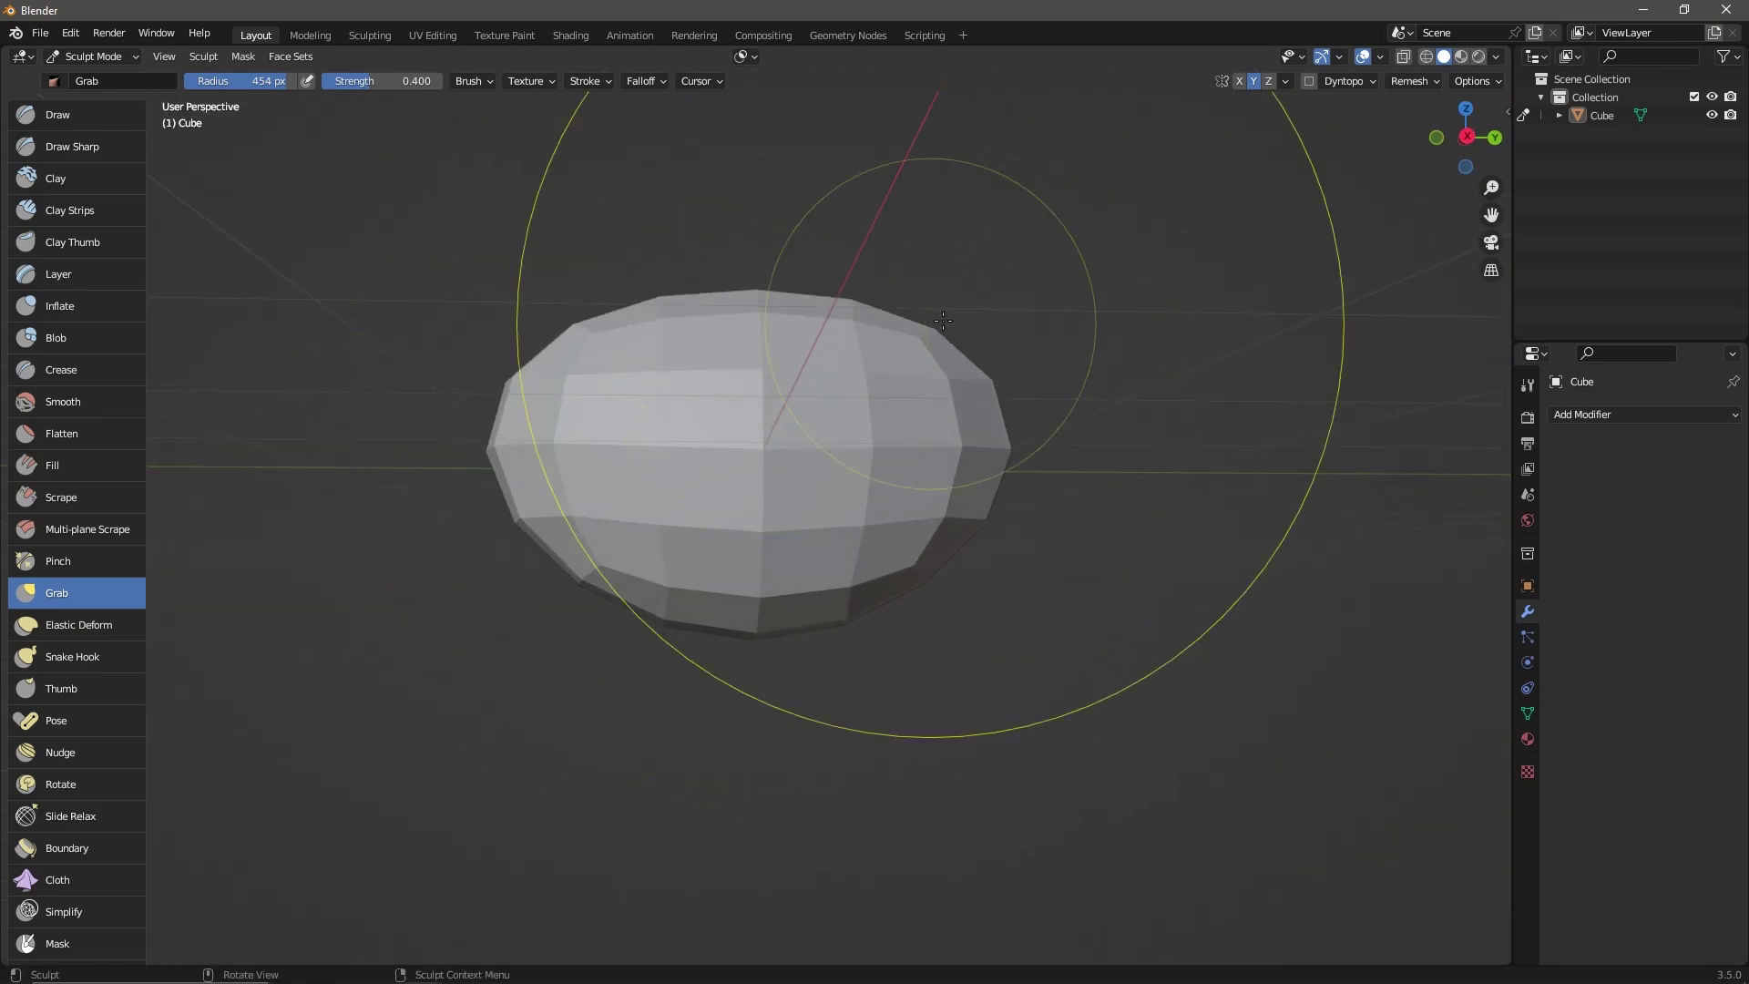
click(1622, 415)
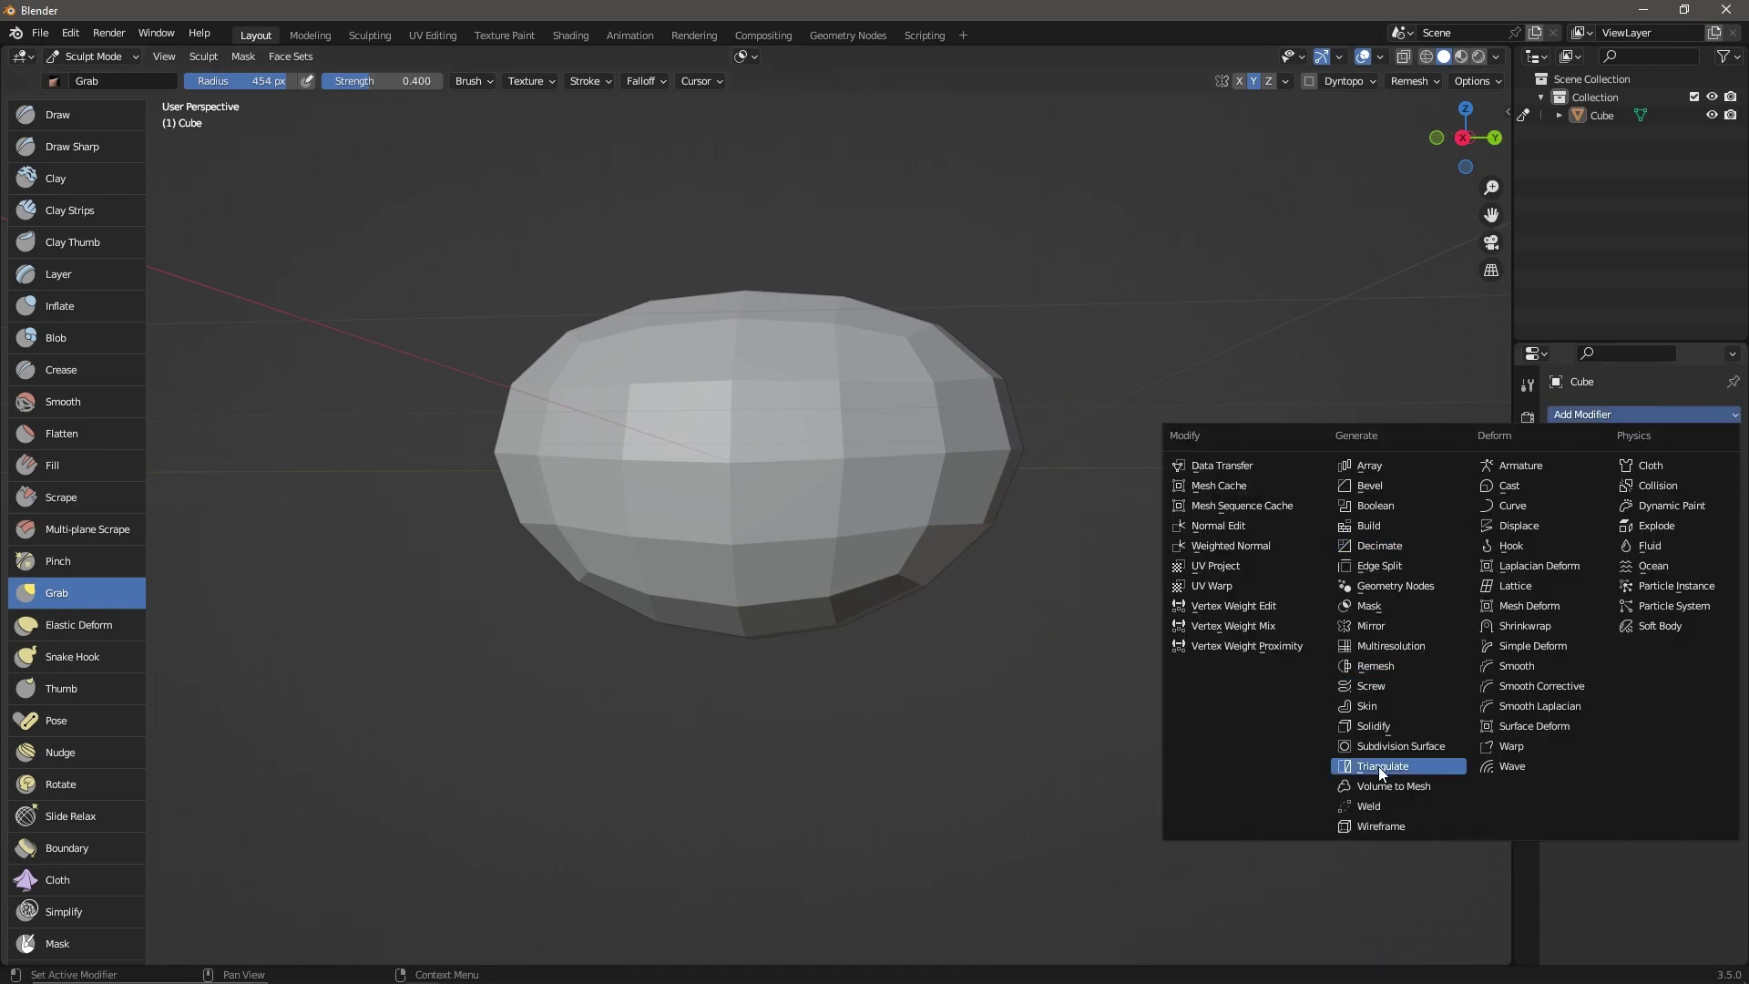
click(1380, 767)
middle_drag(1020, 638, 946, 606)
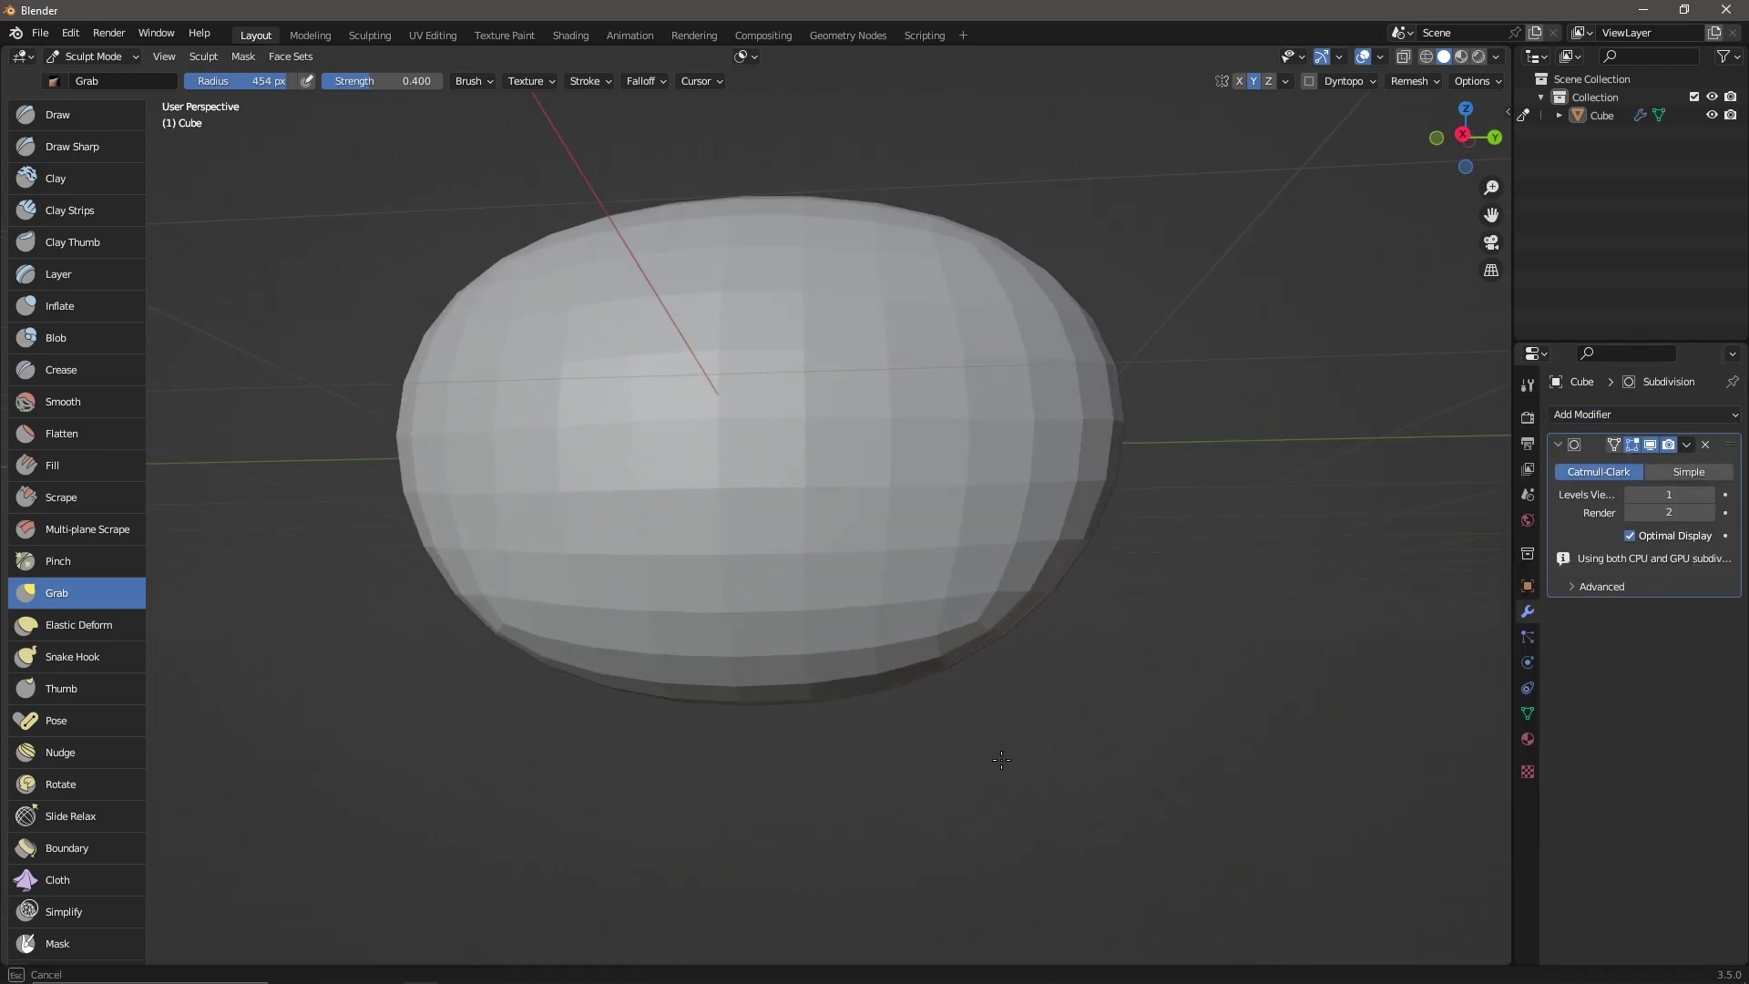
mouse_move(1001, 760)
middle_down()
mouse_move(802, 683)
mouse_move(966, 695)
middle_up()
middle_drag(895, 554, 1057, 647)
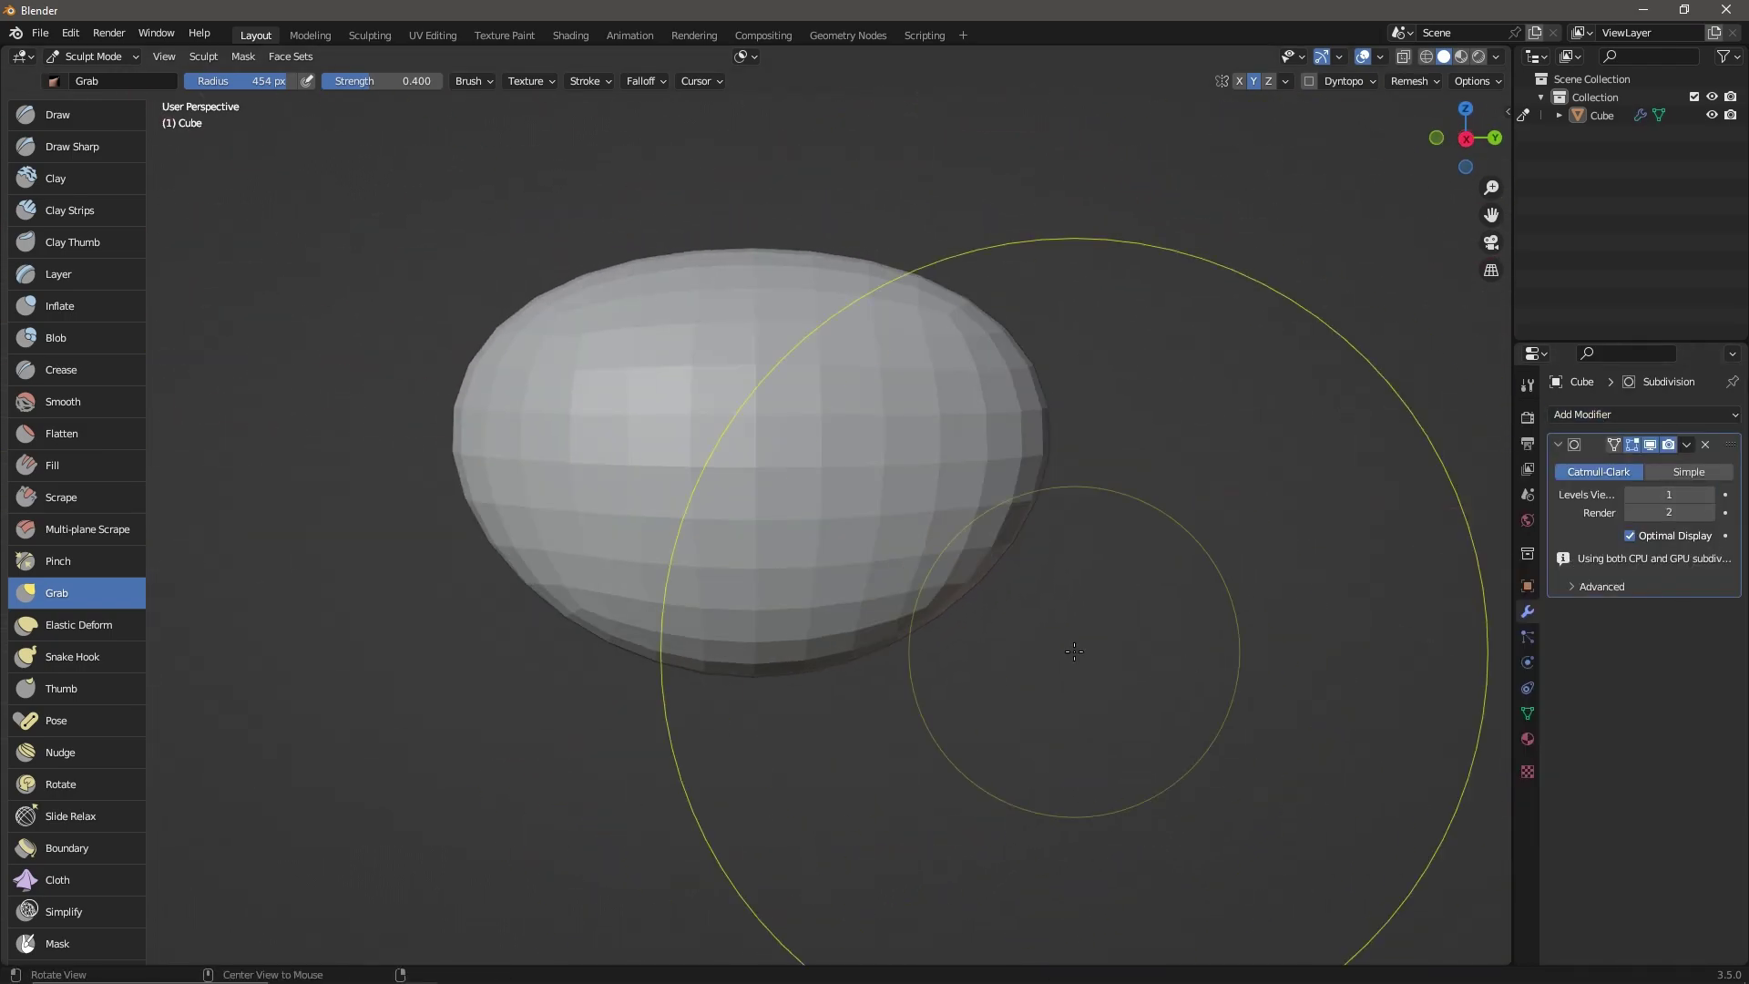
- In Object Mode, add a new cube and scale it down small
click(91, 56)
click(82, 77)
key(shift+a)
click(1267, 339)
key(s)
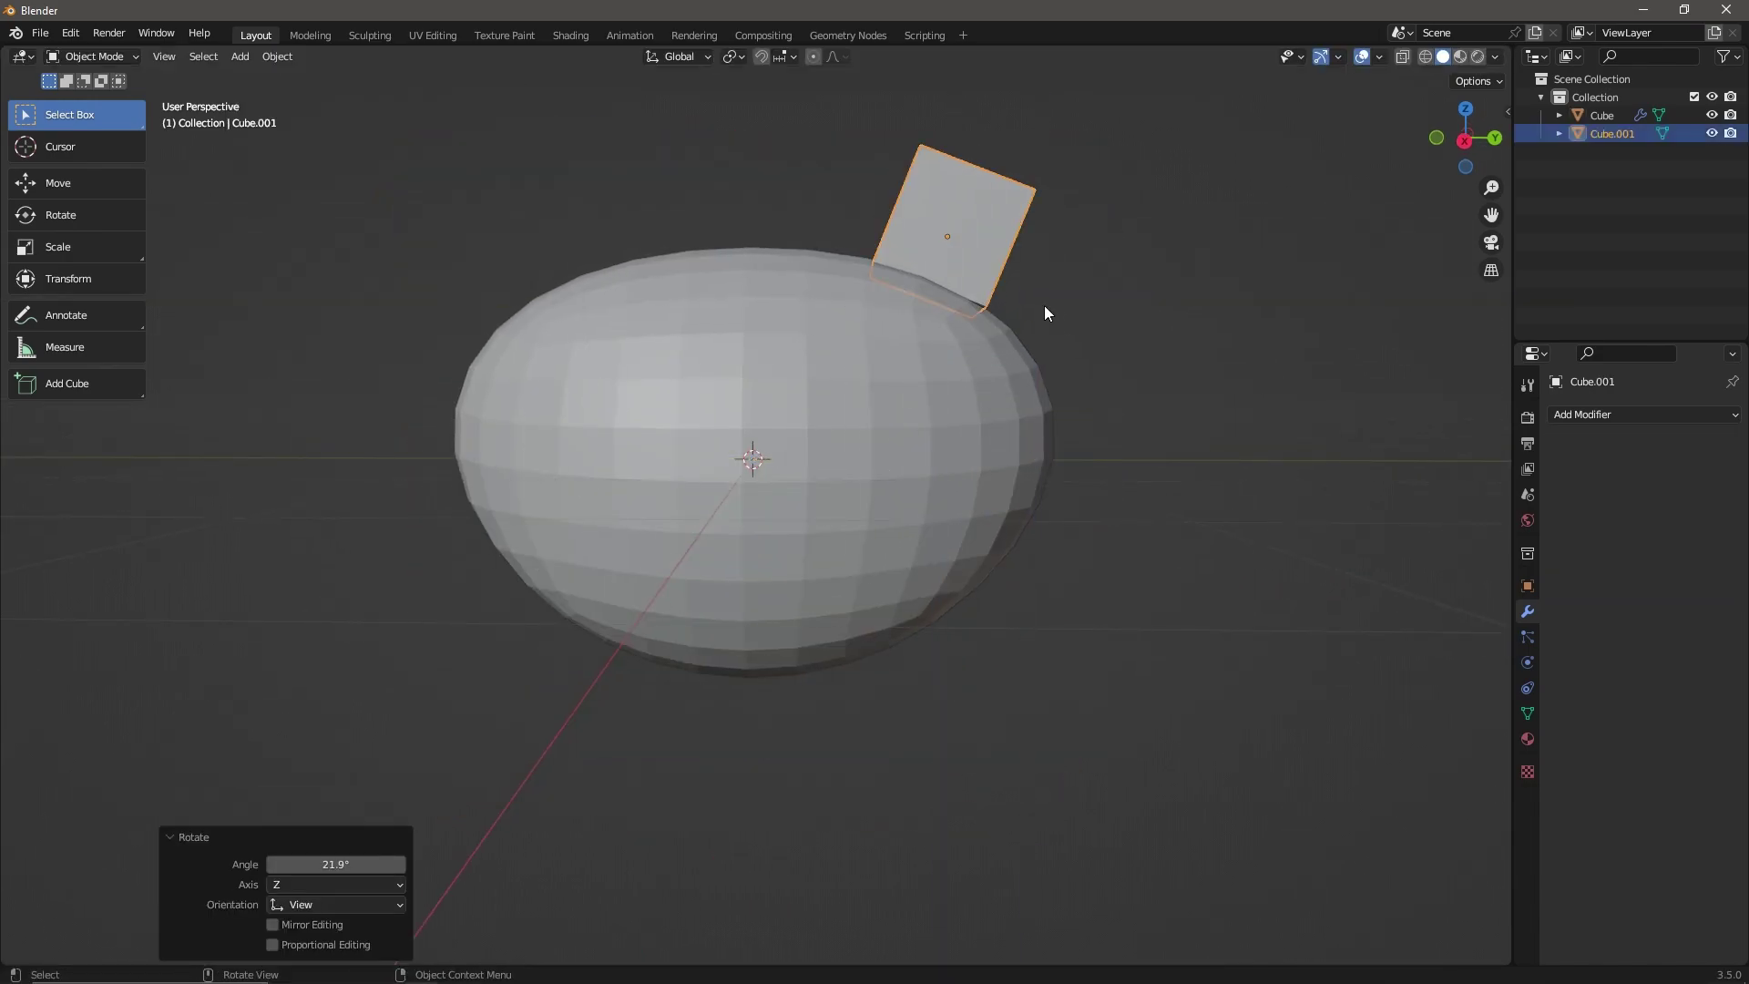
- Give the small cube a Subdivision Surface modifier at level 2
click(1622, 415)
click(1380, 767)
click(1709, 494)
click(91, 57)
click(82, 118)
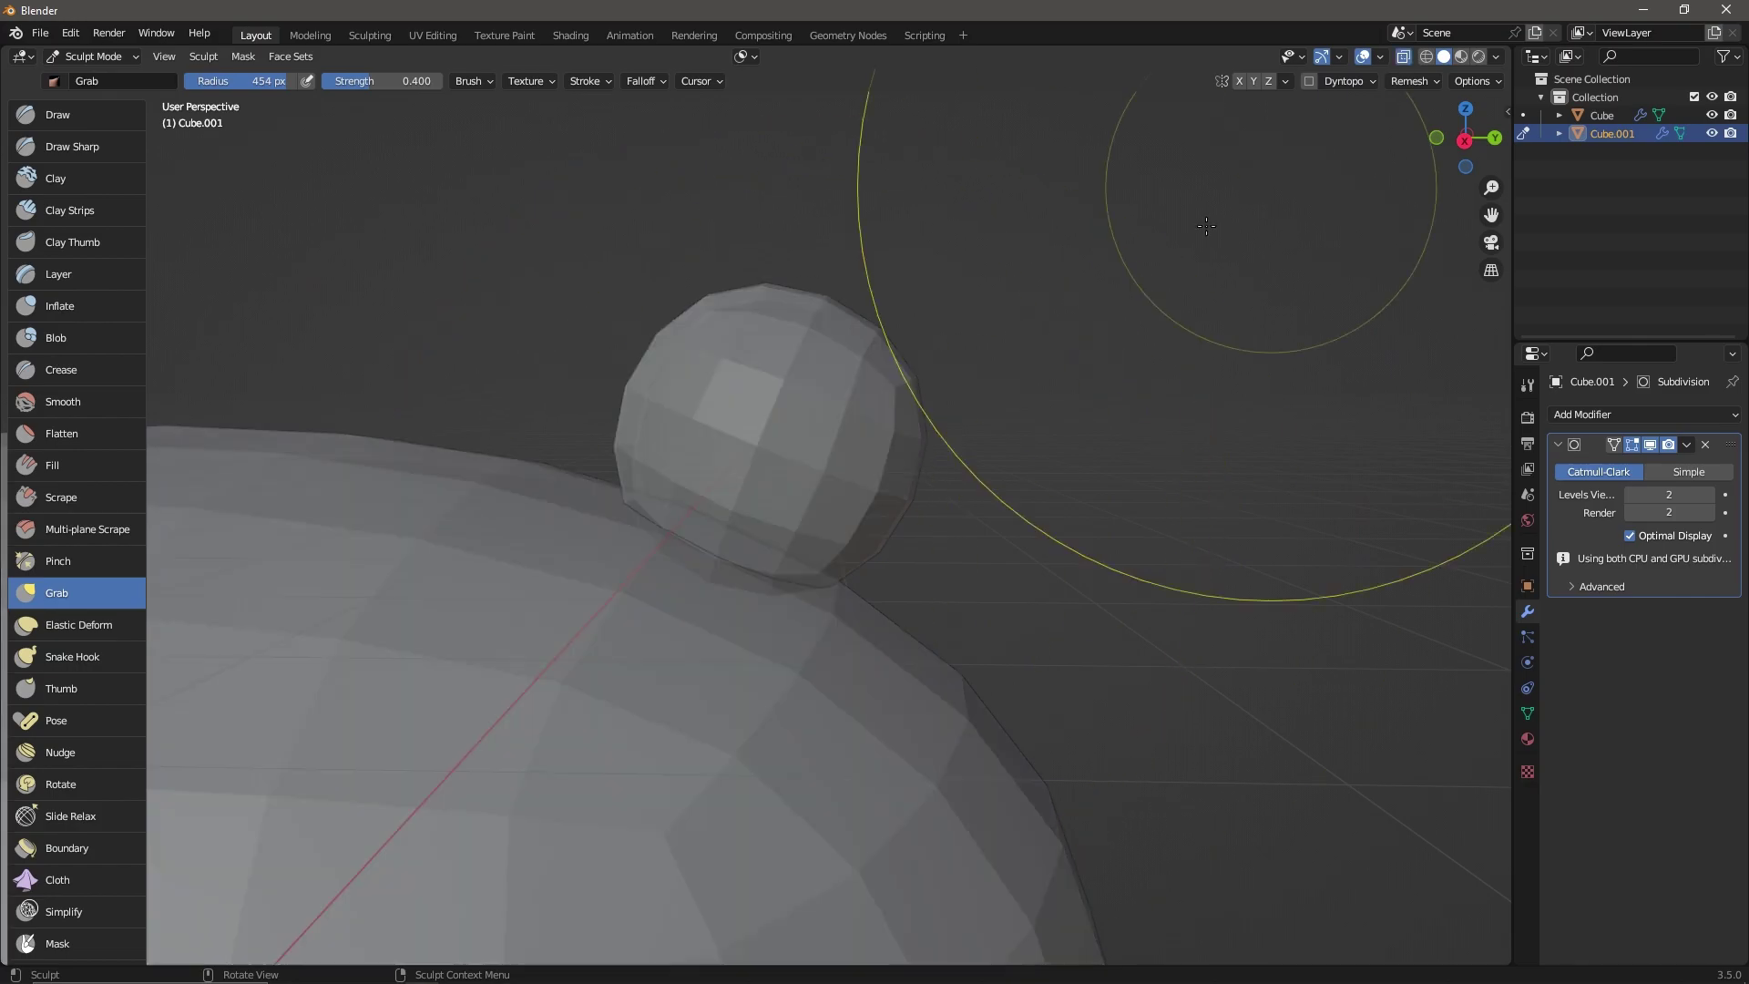
scroll(1008, 419, up, 6)
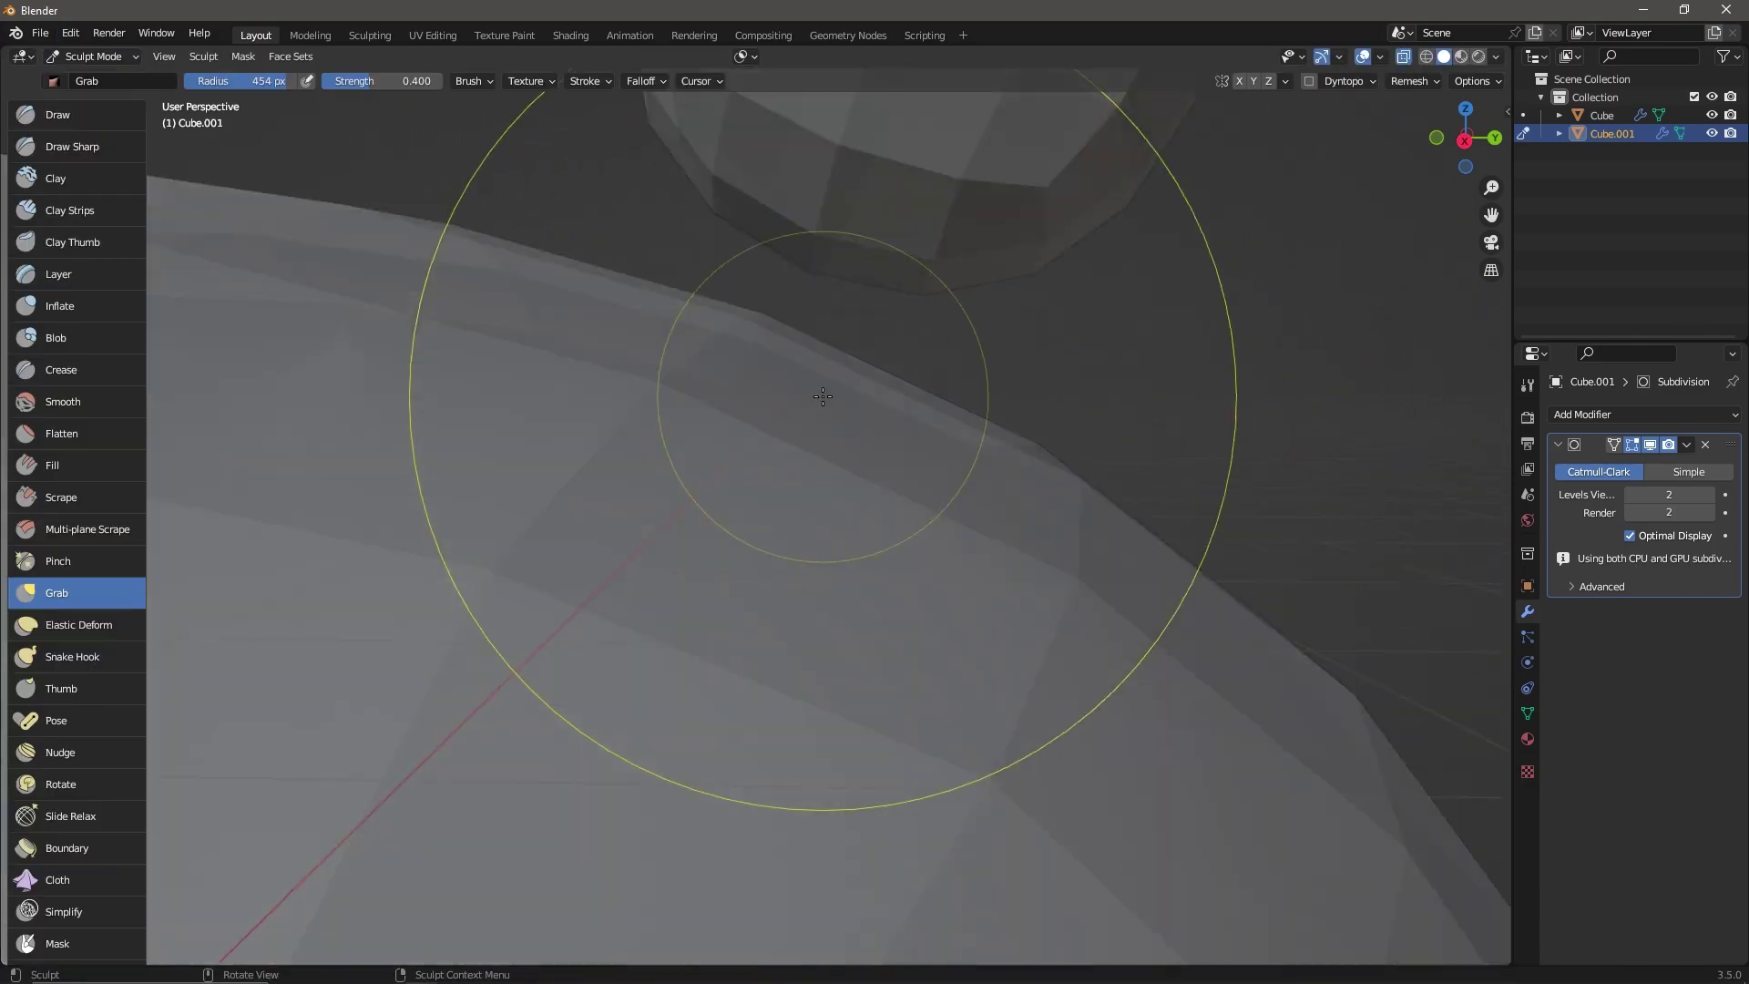
- Convert the rounded cube to a mesh and sculpt it with Y-axis mirror symmetry
click(91, 57)
click(82, 78)
right_click(828, 257)
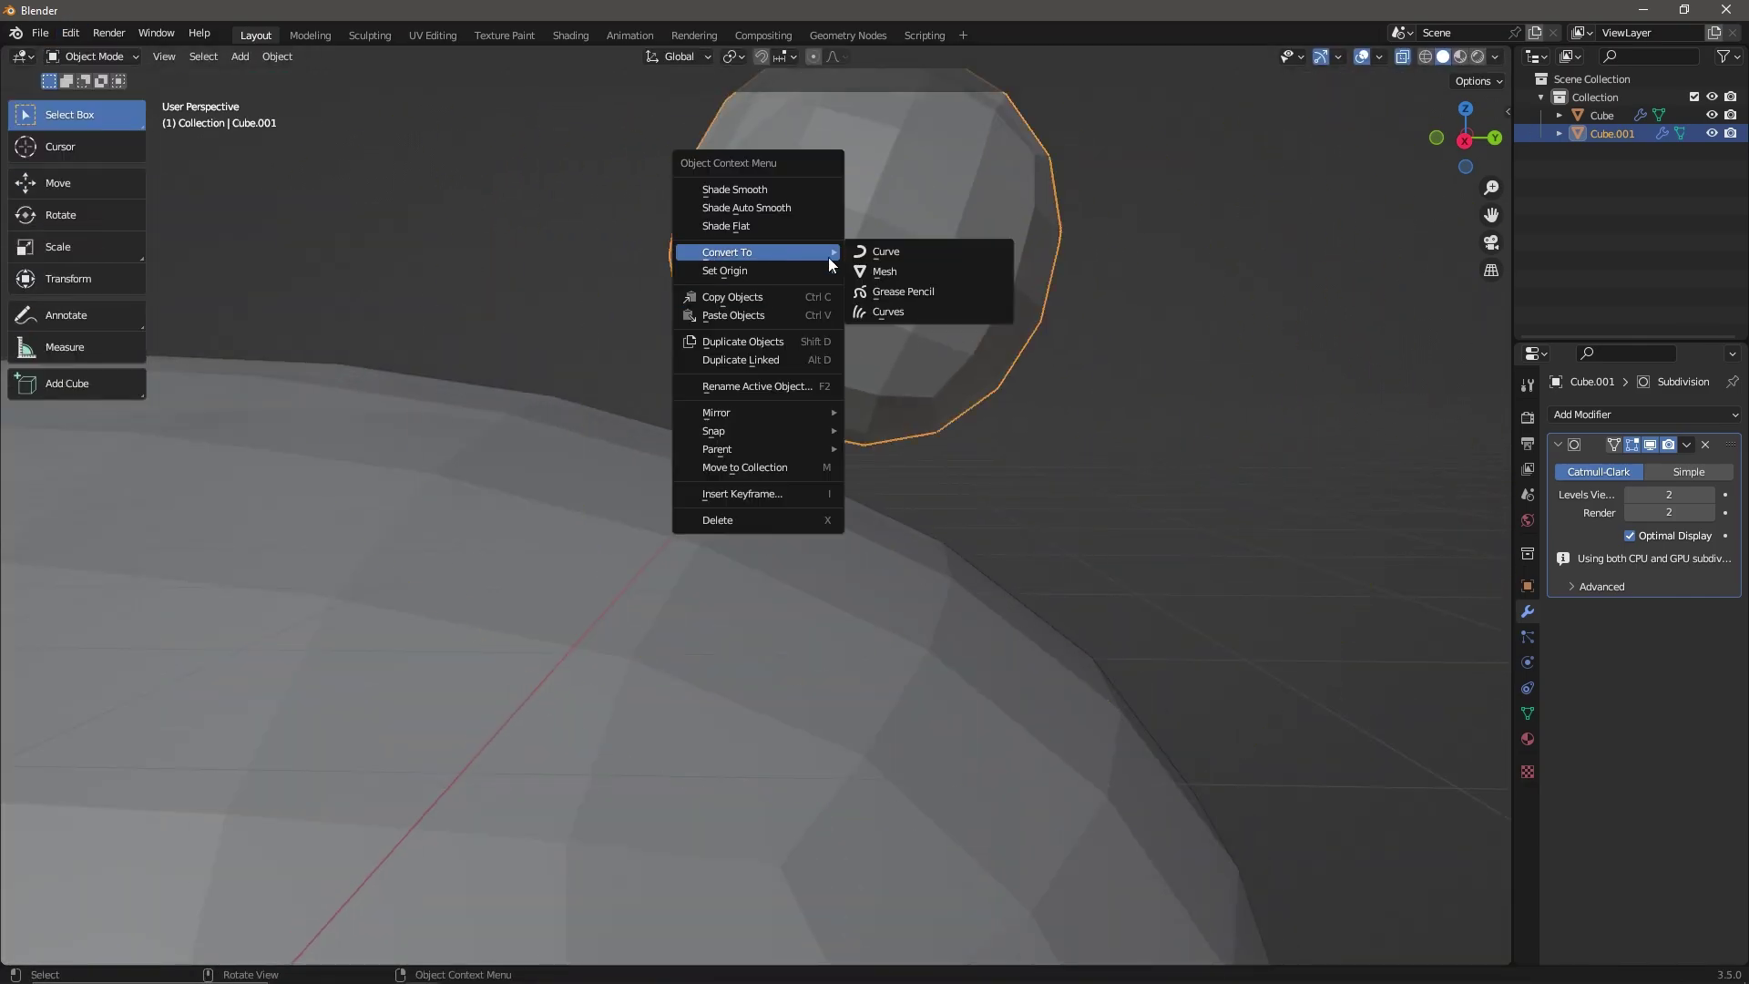
click(920, 266)
click(91, 56)
click(82, 118)
click(1253, 81)
- Grab-sculpt the piece into a tapered, pointed ear on the head
alt+middle_drag(916, 406, 852, 505)
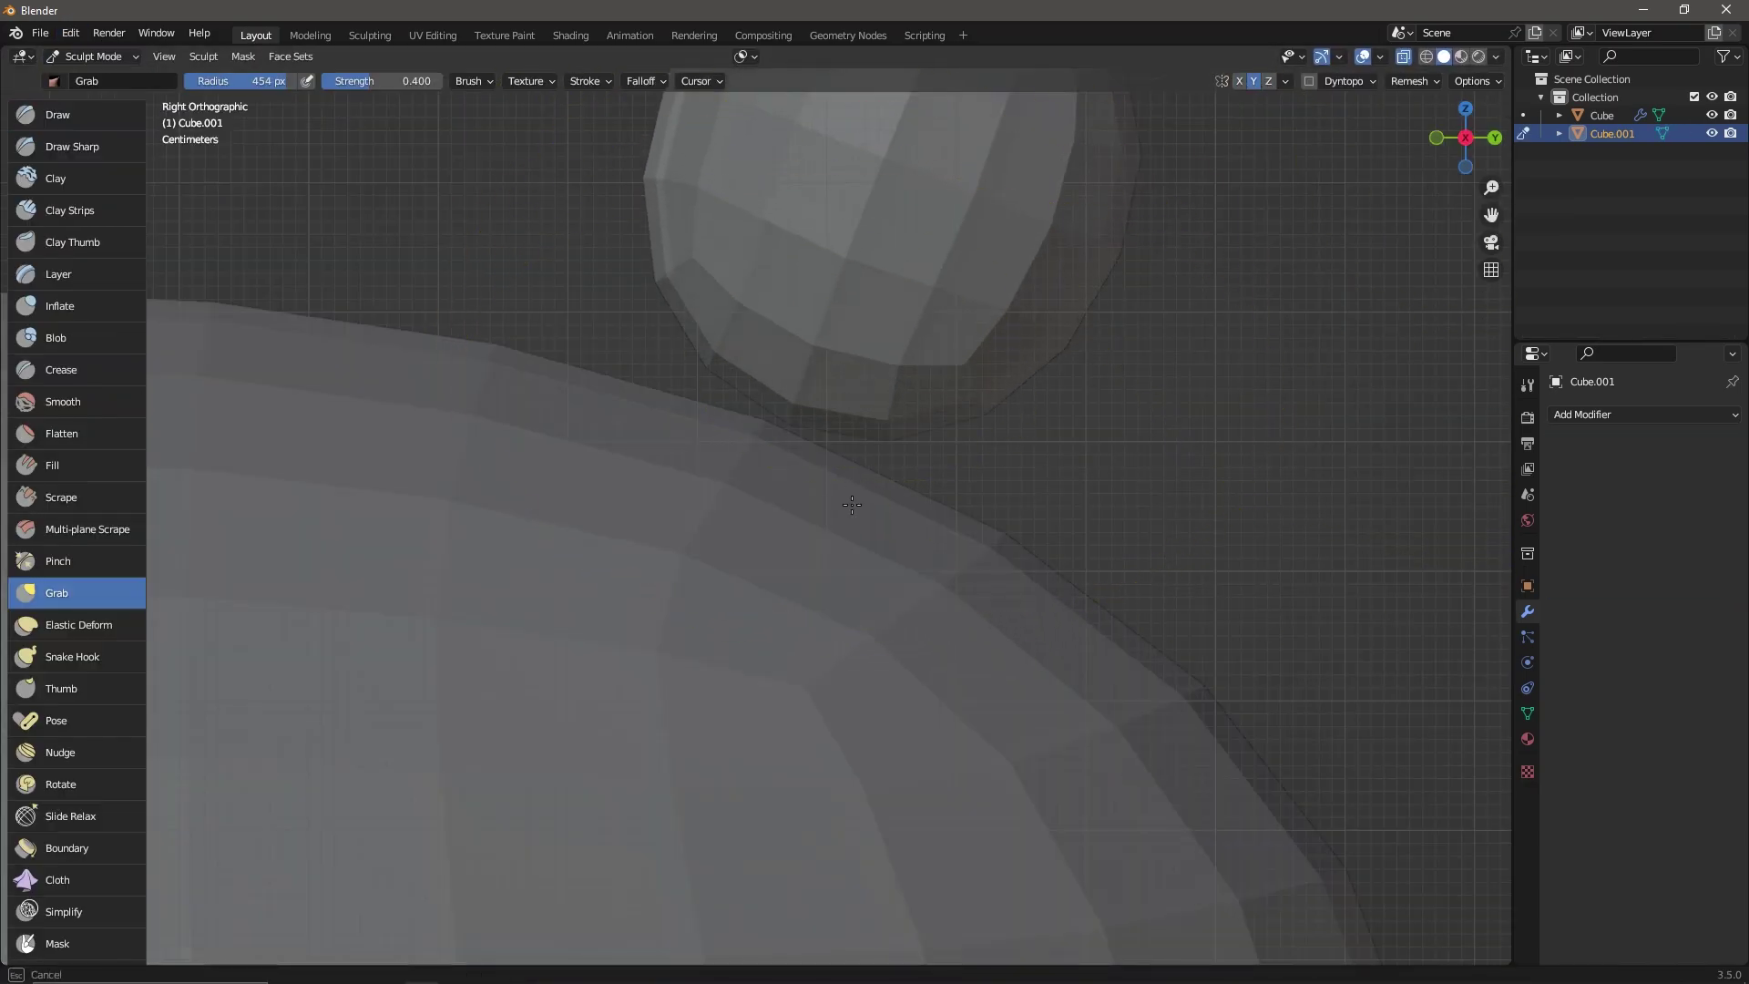
scroll(678, 431, down, 4)
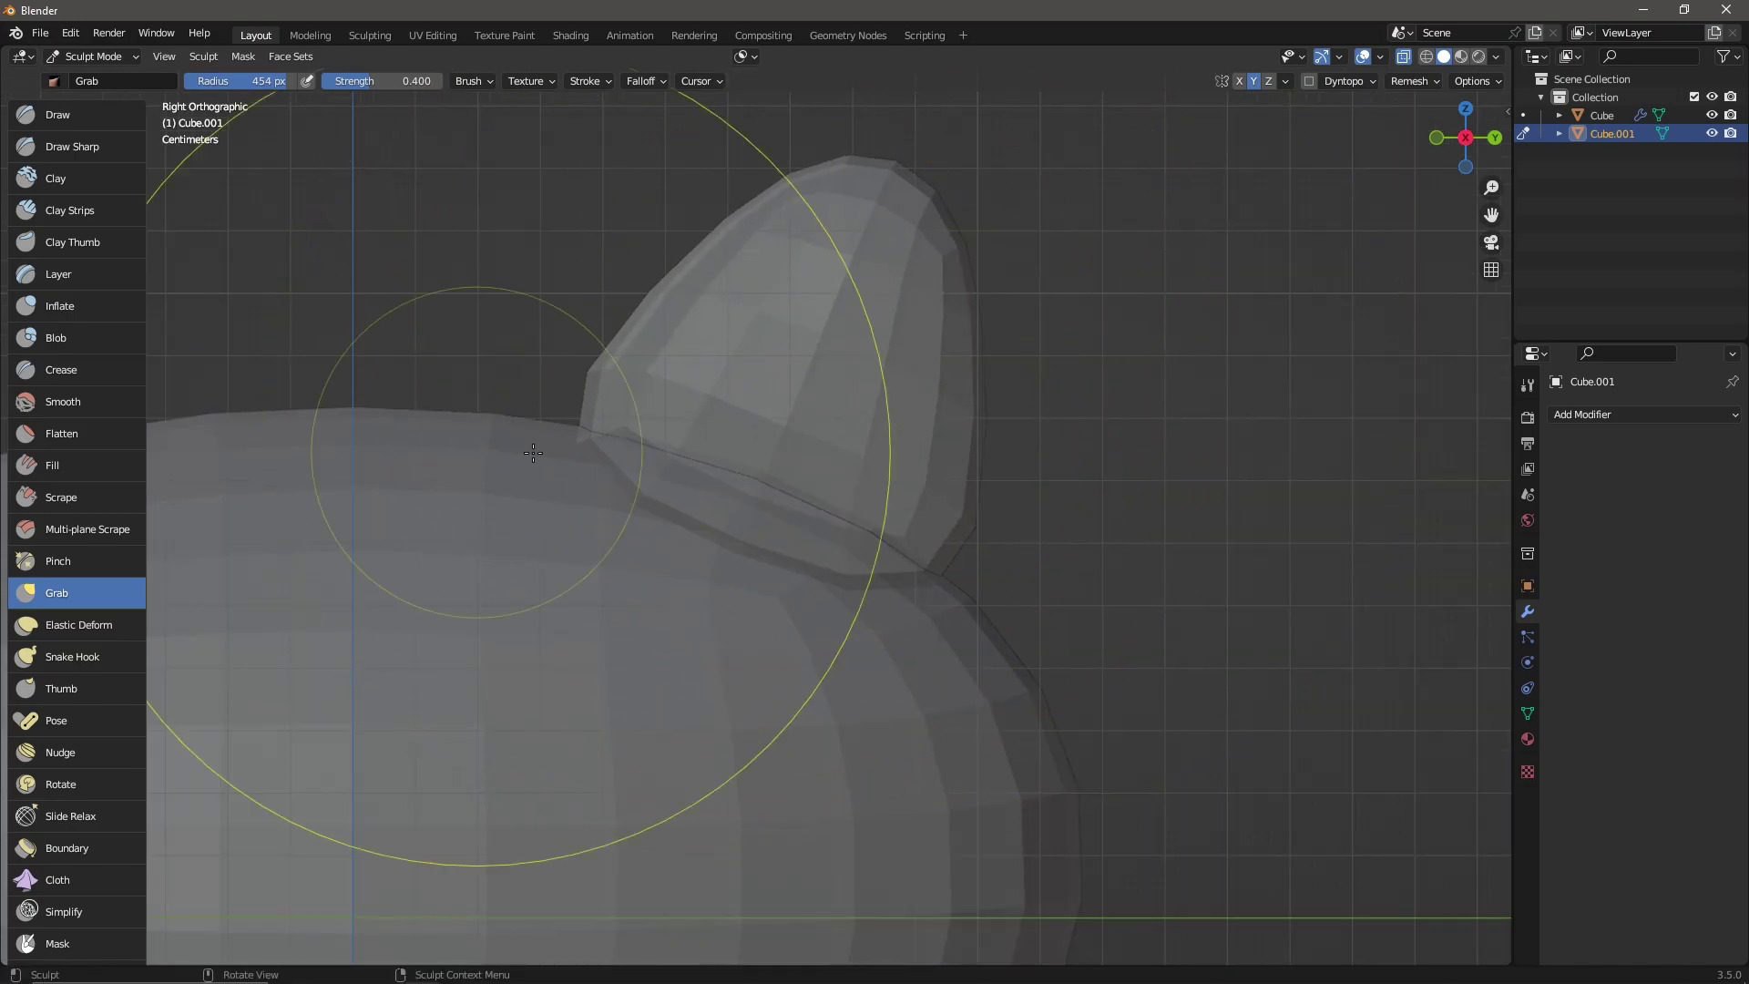
alt+middle_drag(938, 332, 1307, 104)
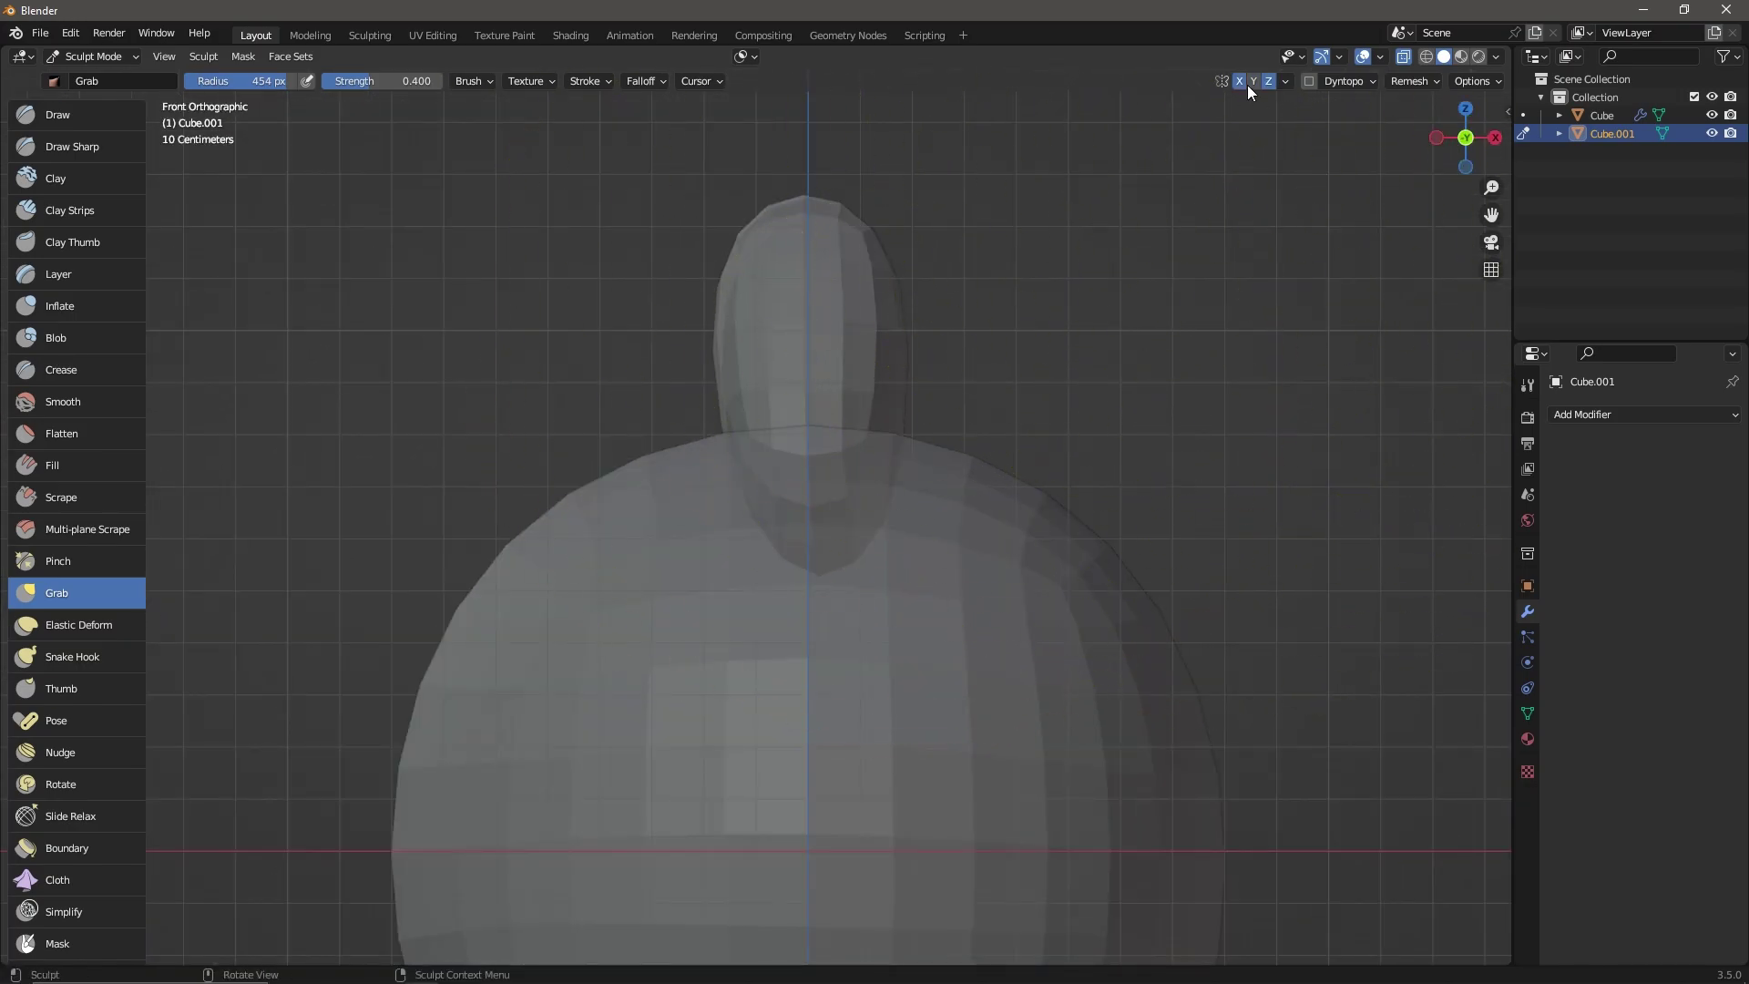
drag(1248, 85, 1268, 81)
alt+middle_drag(1023, 410, 862, 500)
alt+middle_drag(1070, 469, 1184, 273)
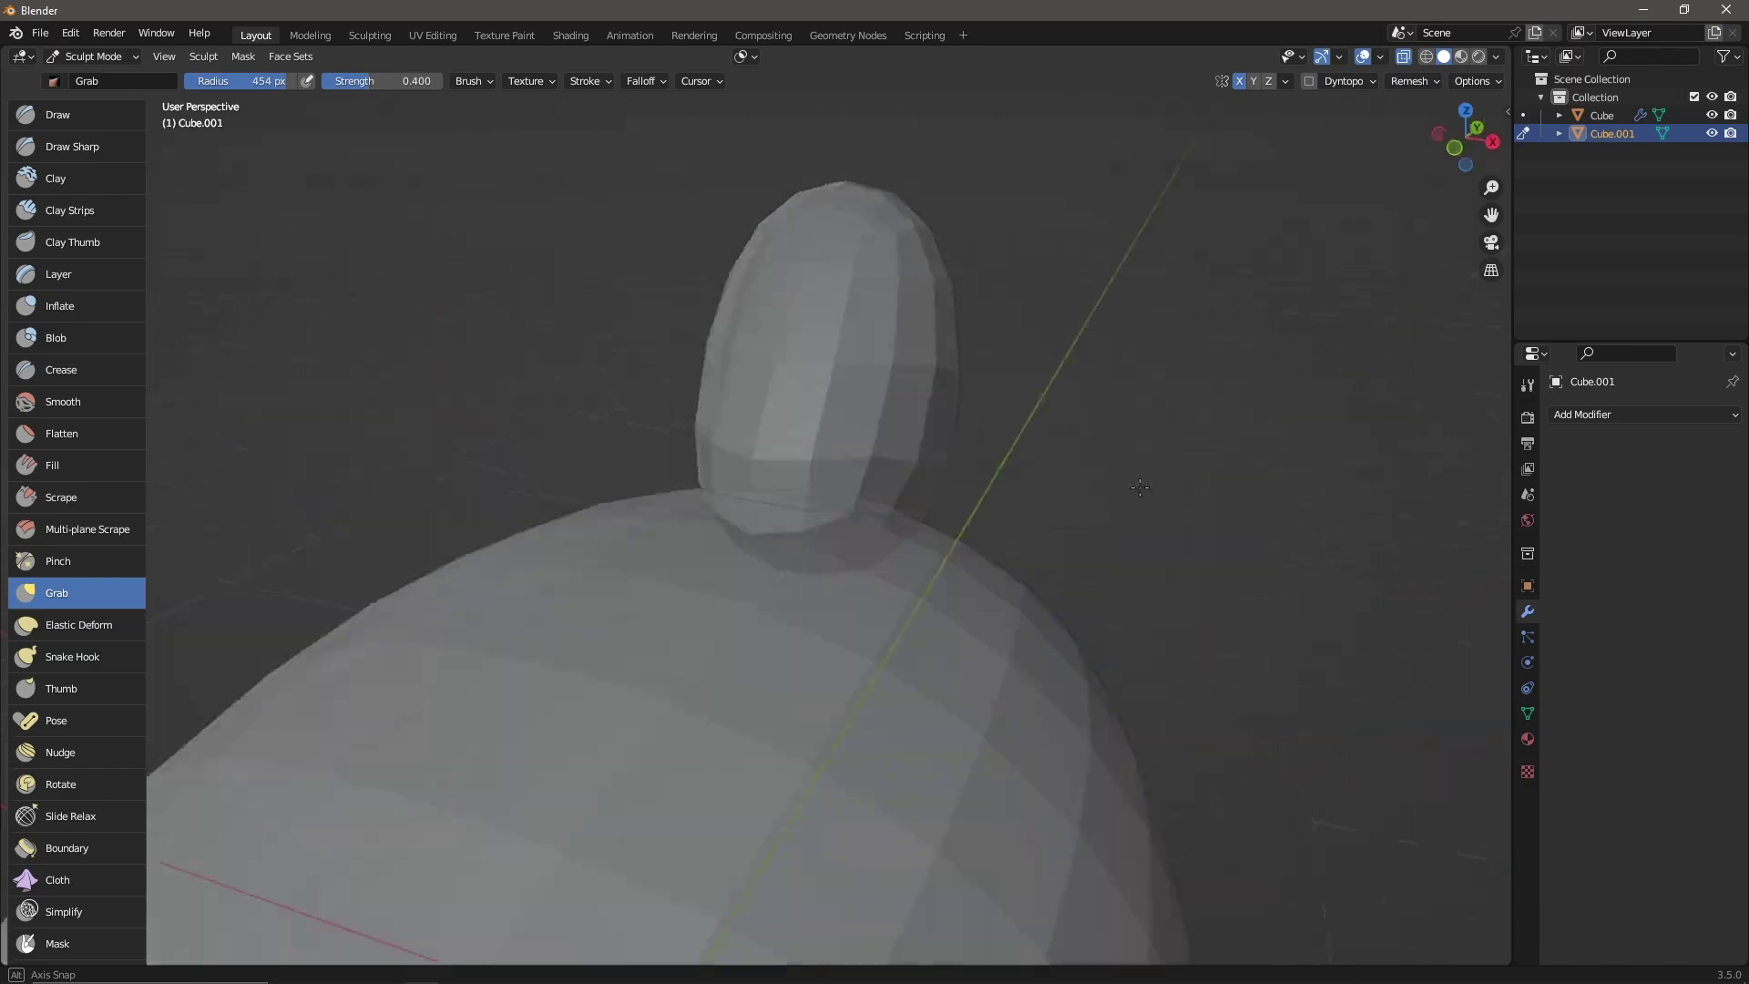
click(1256, 81)
alt+middle_drag(1266, 78, 1342, 476)
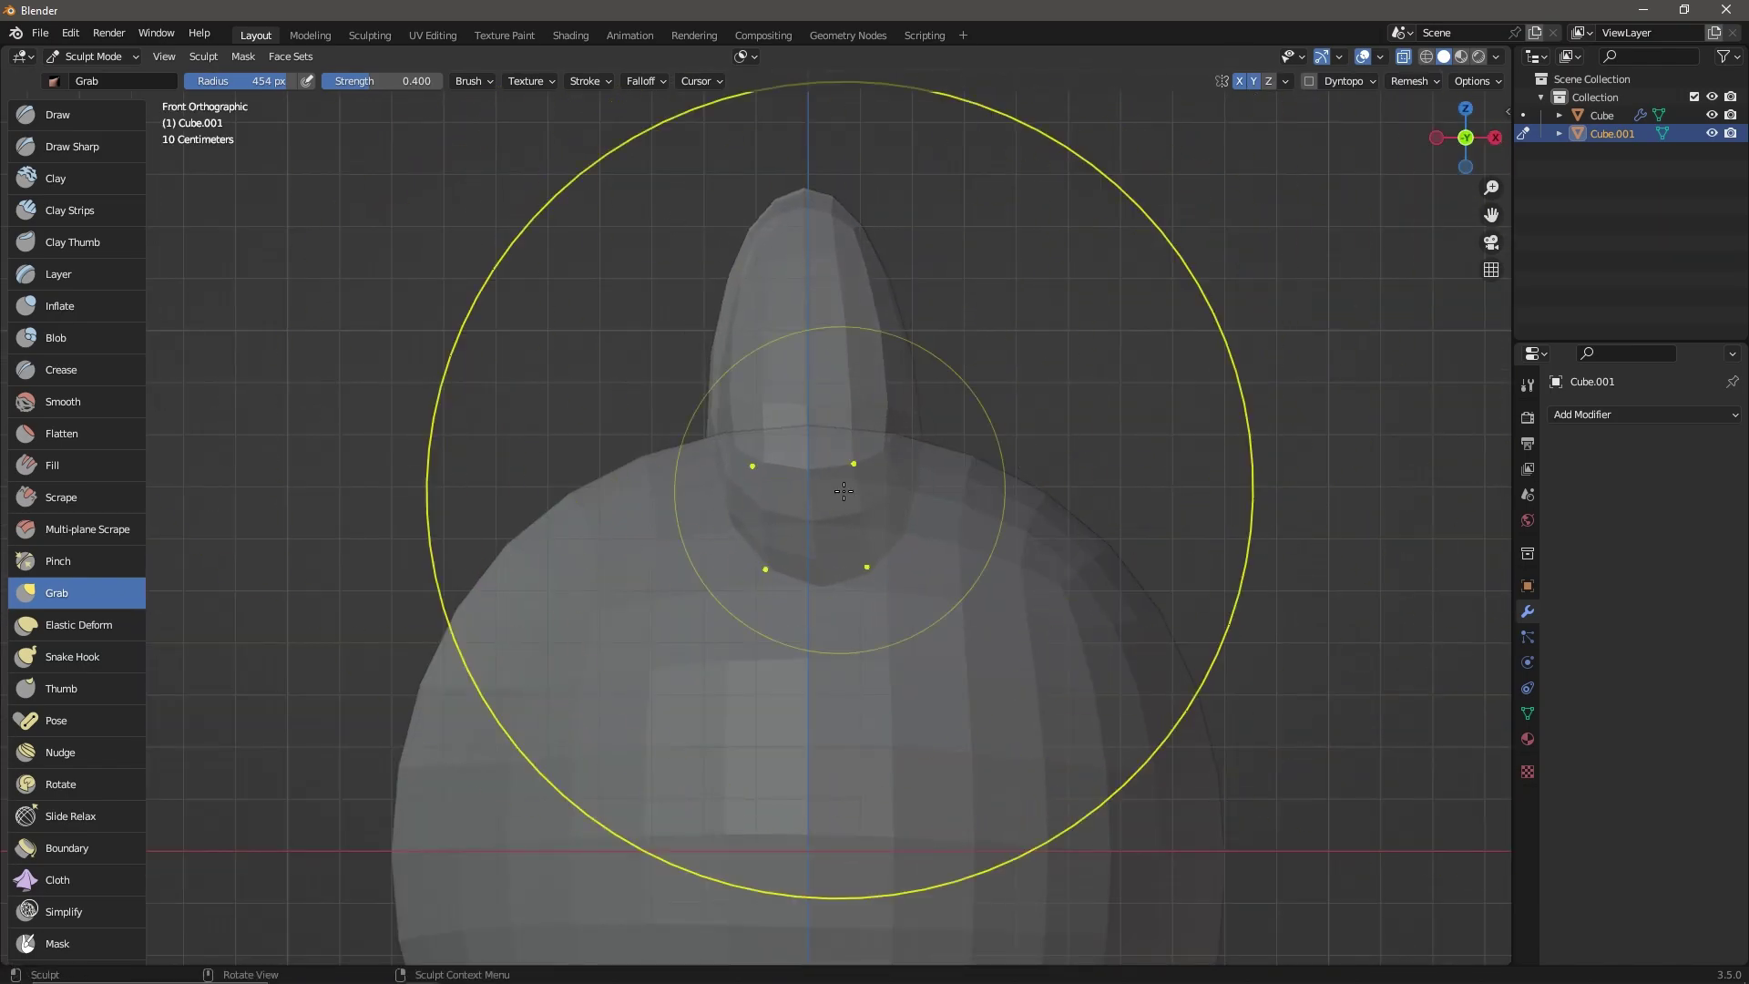
alt+middle_drag(669, 207, 1033, 461)
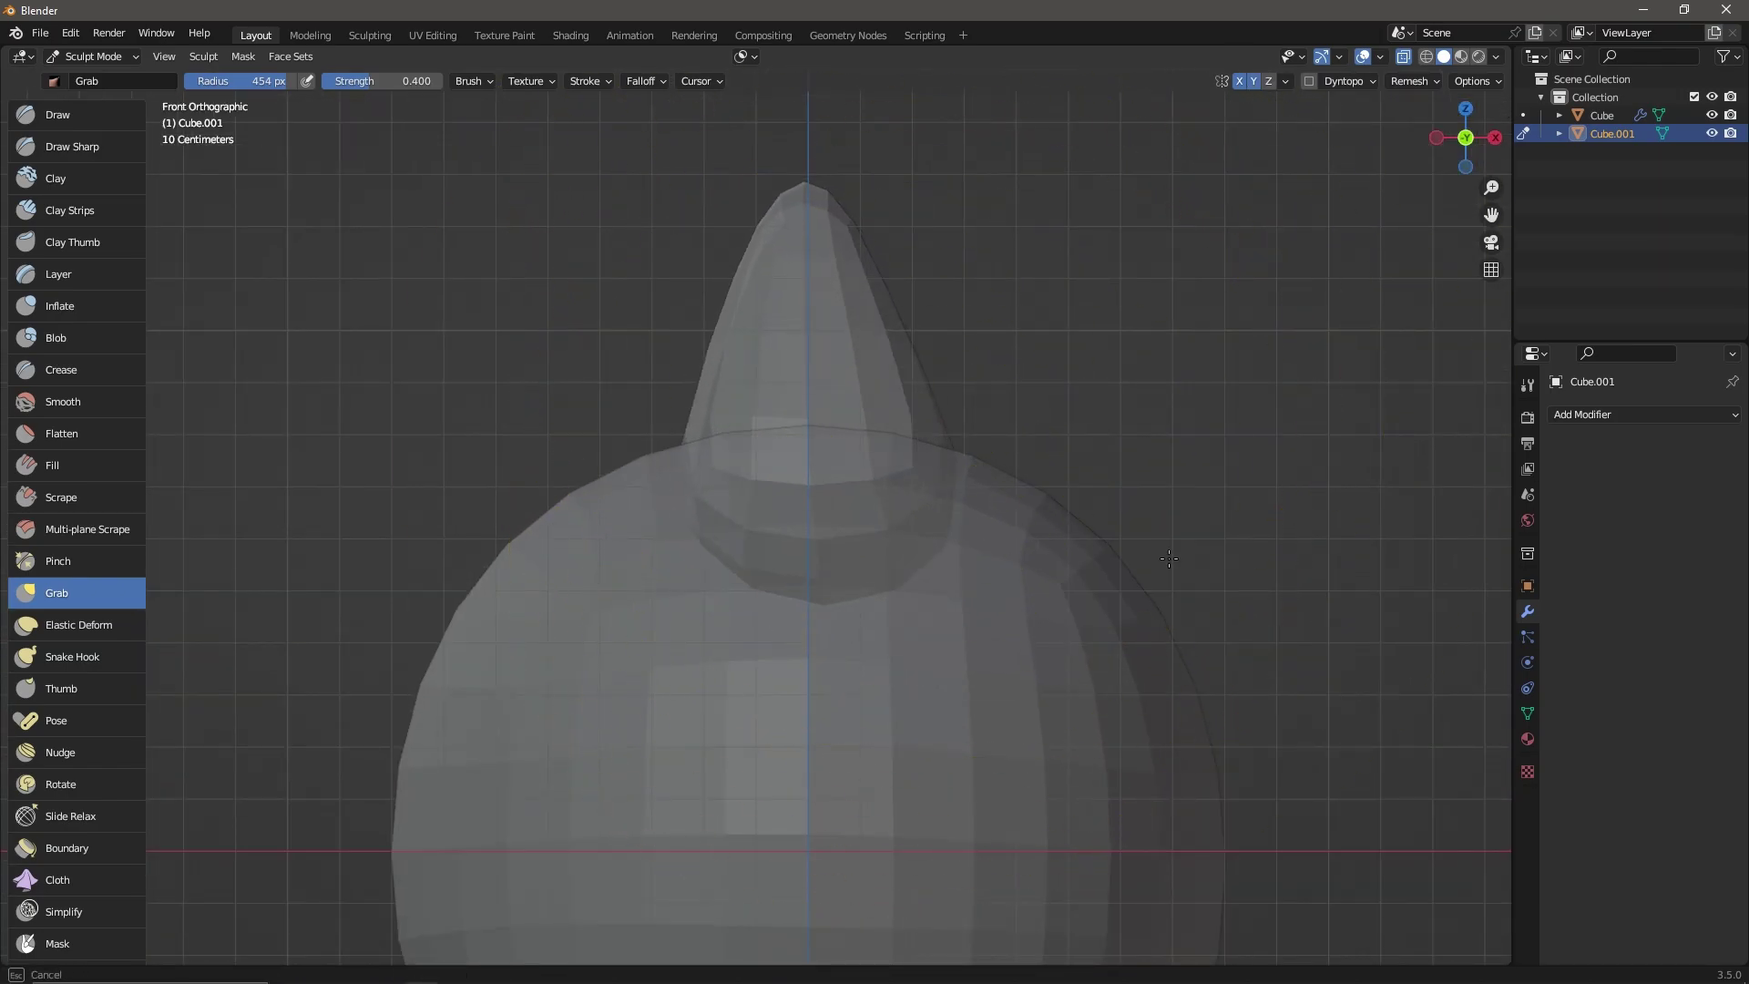
middle_drag(787, 163, 911, 274)
key(ctrl+Tab)
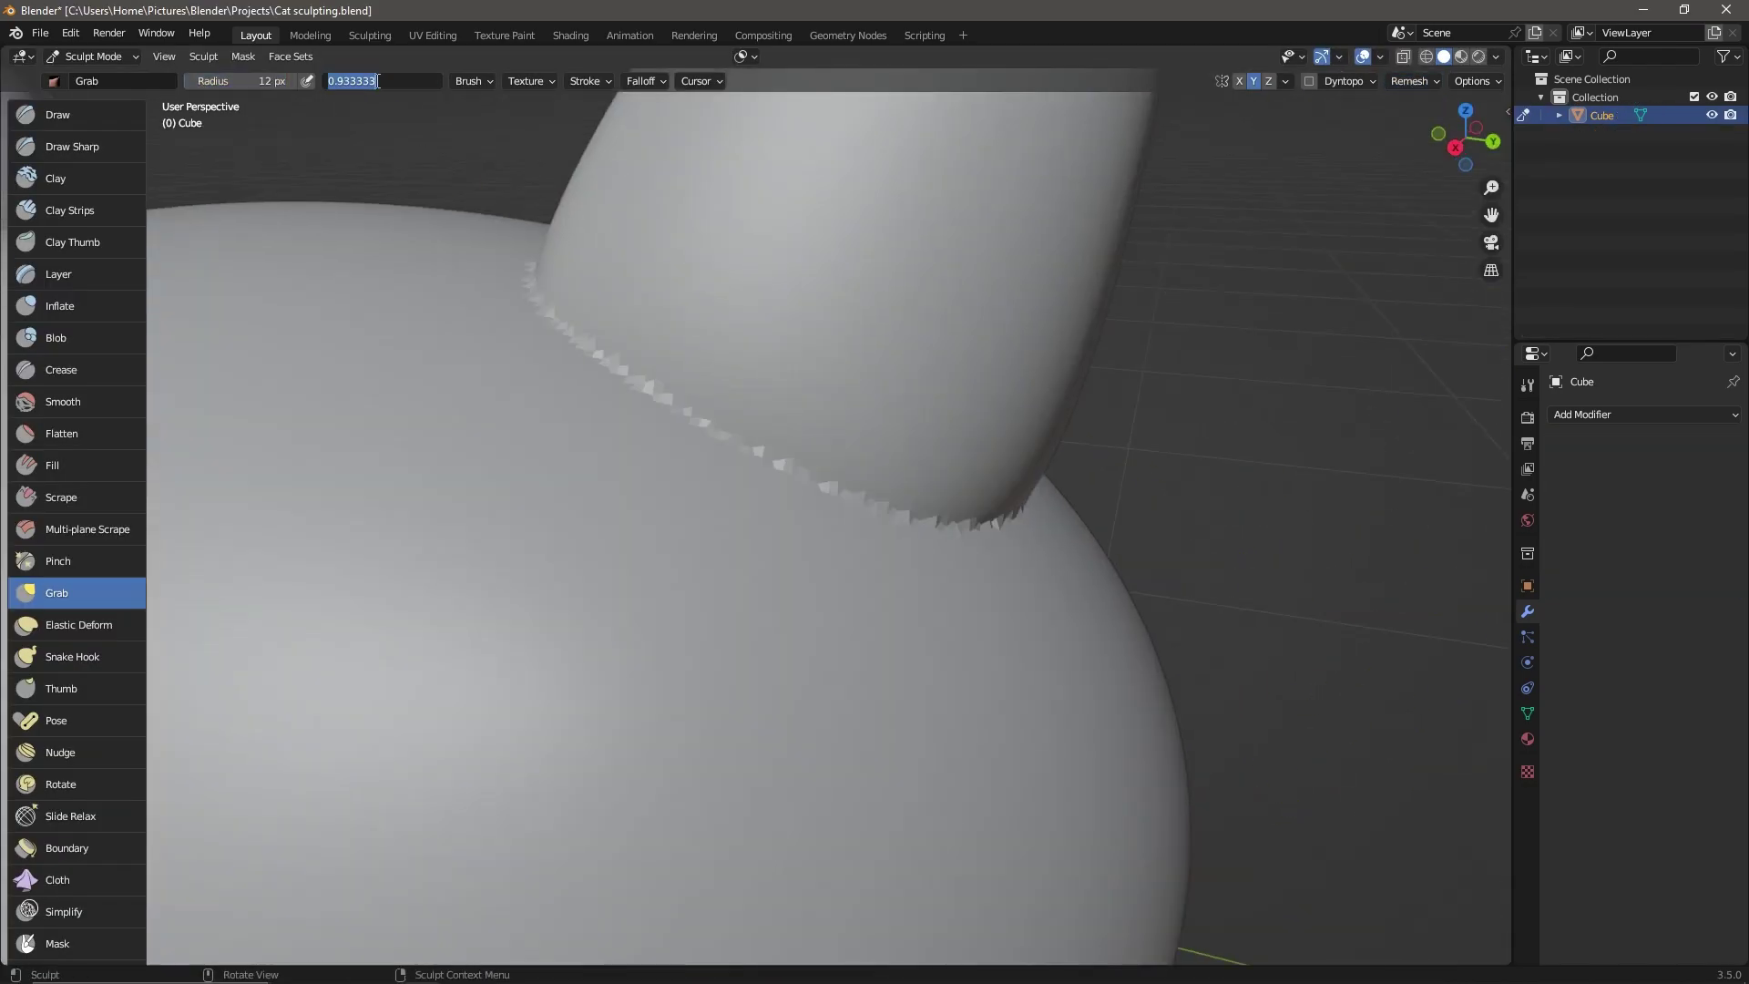
- Enlarge the brush radius and carve hollow cavities into both ears with the Draw brush
key(f)
click(879, 523)
middle_drag(878, 523, 773, 465)
scroll(820, 492, down, 5)
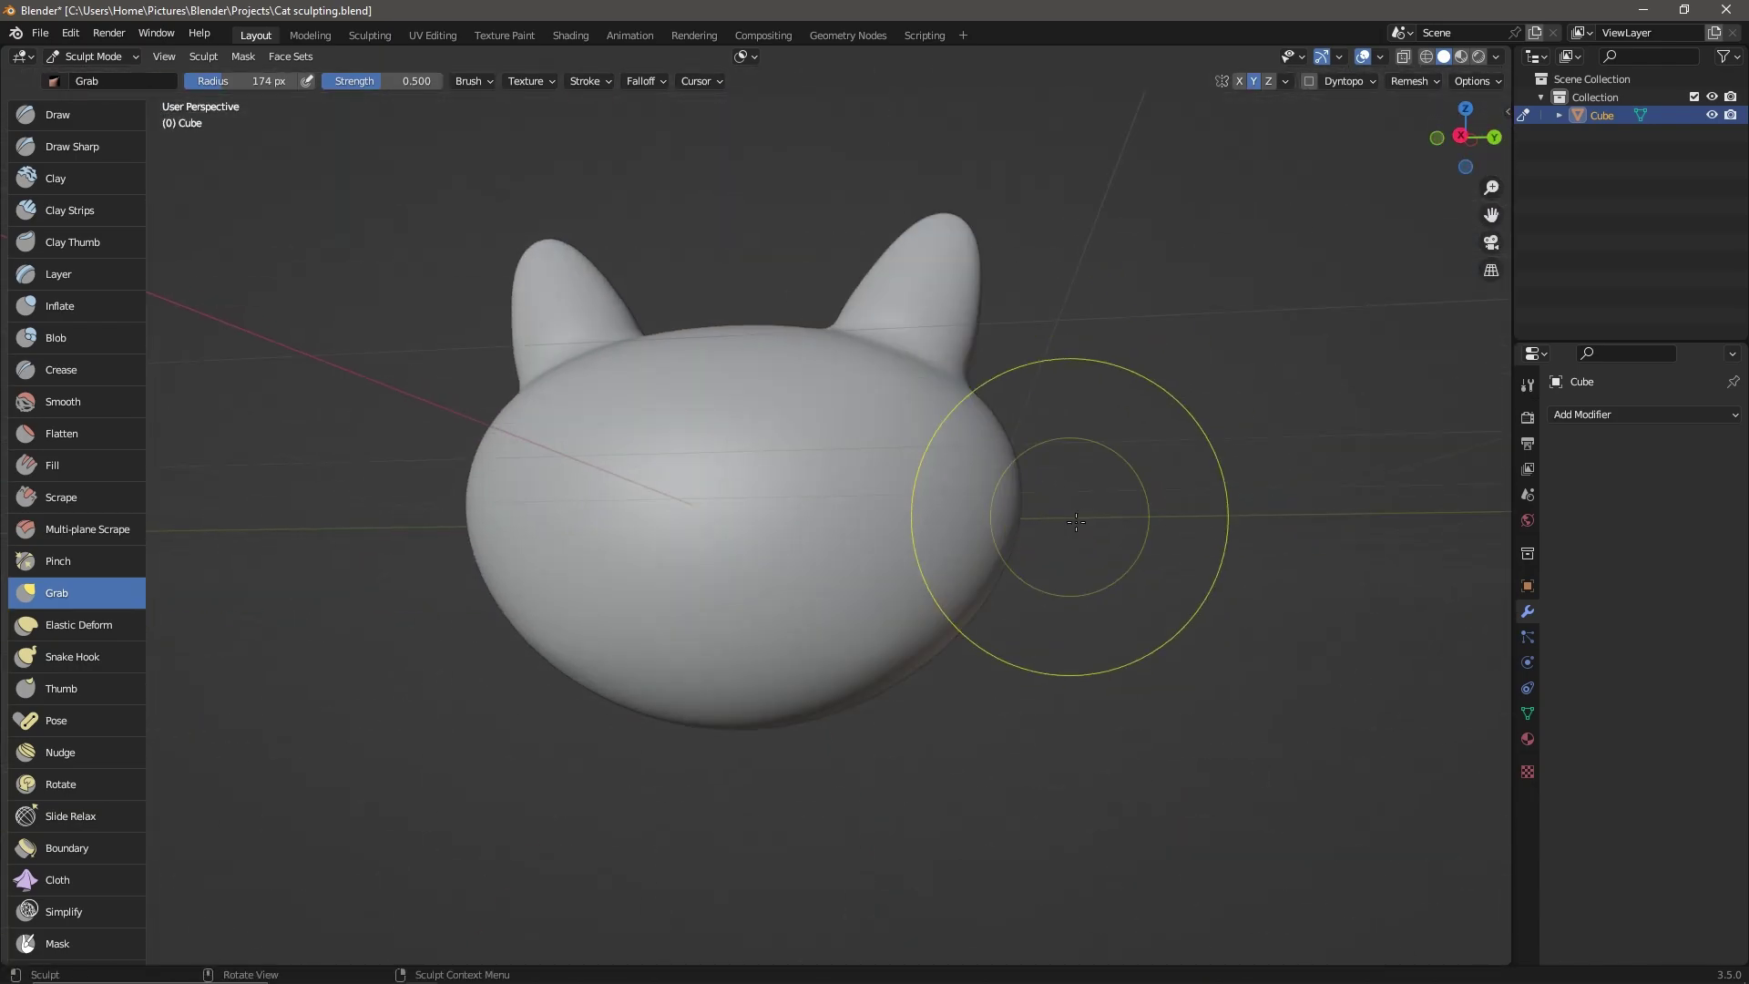
scroll(854, 472, down, 5)
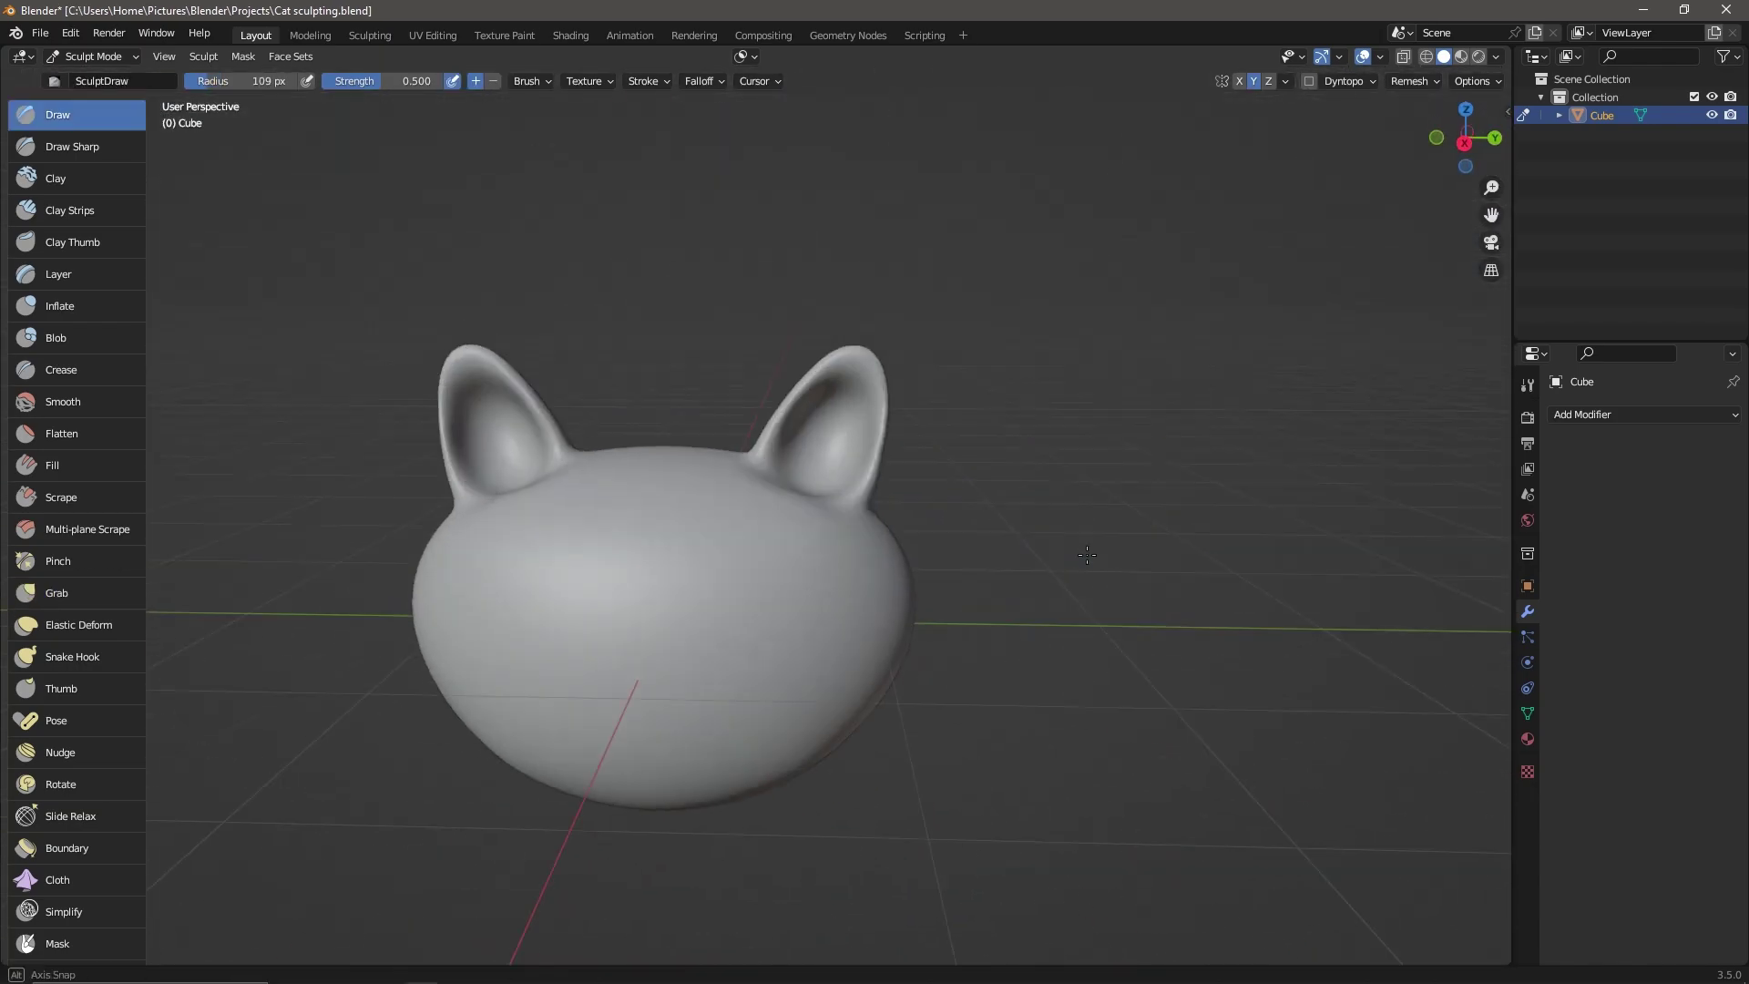
scroll(715, 449, up, 4)
scroll(734, 356, down, 1)
scroll(928, 533, down, 2)
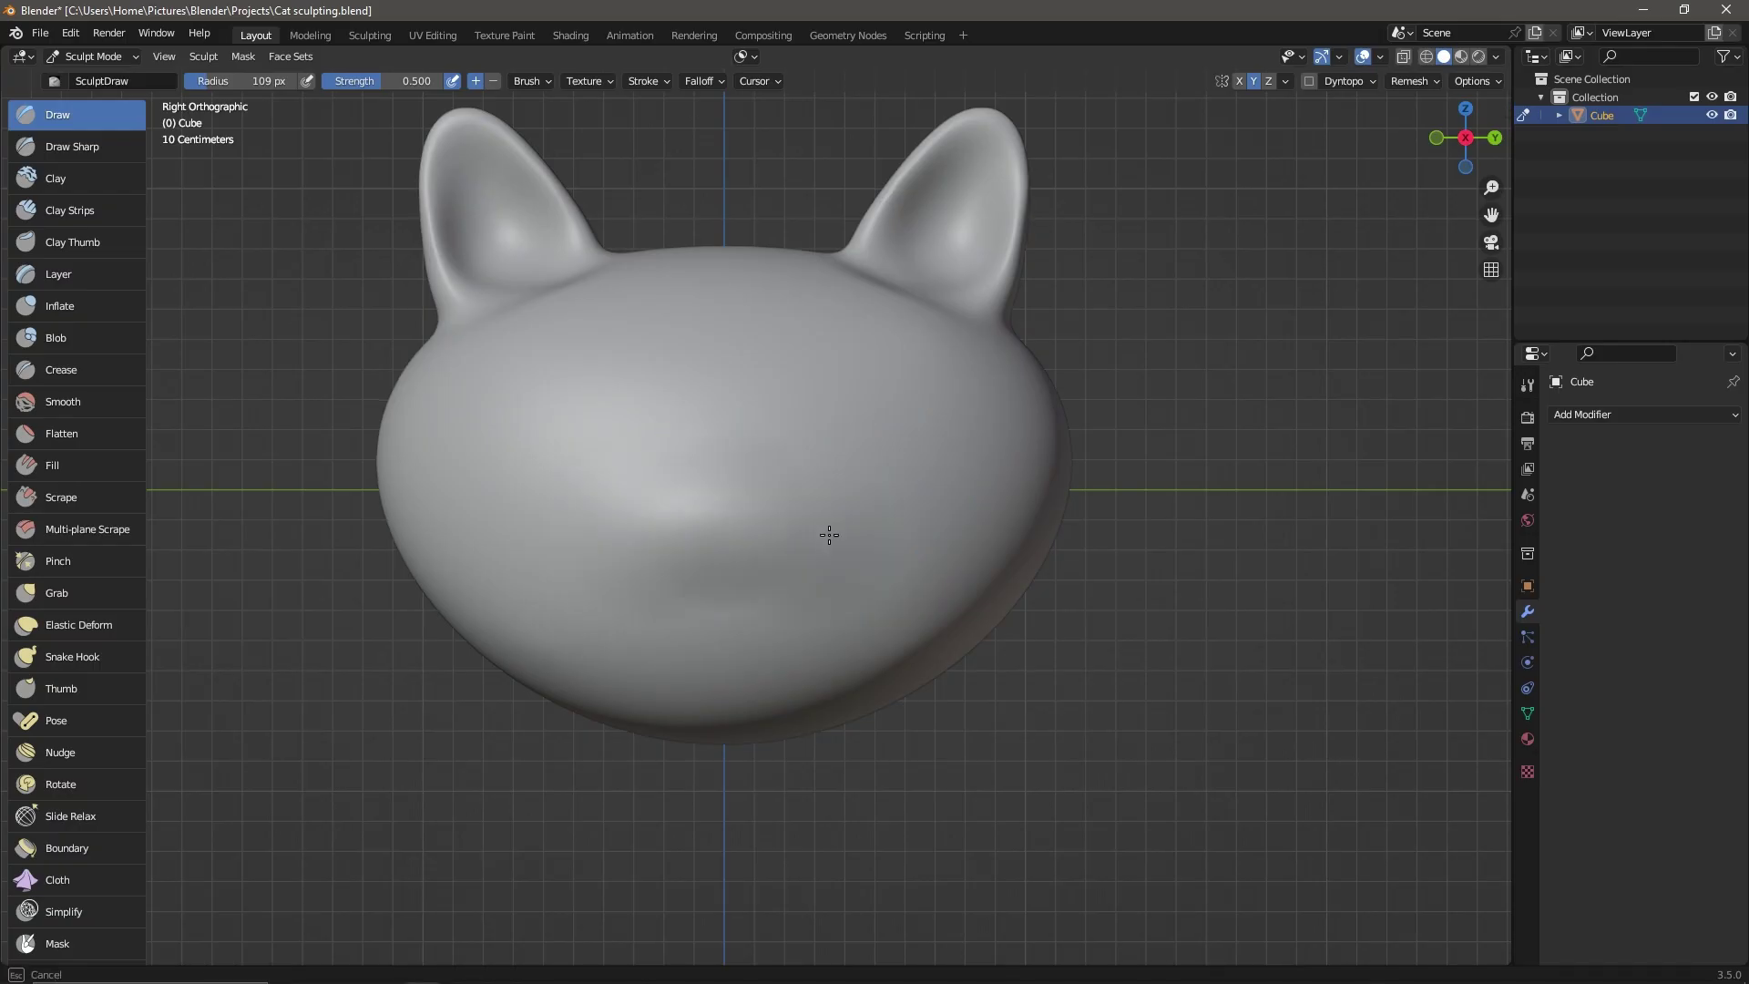
middle_drag(829, 535, 1112, 742)
key(ctrl+Tab)
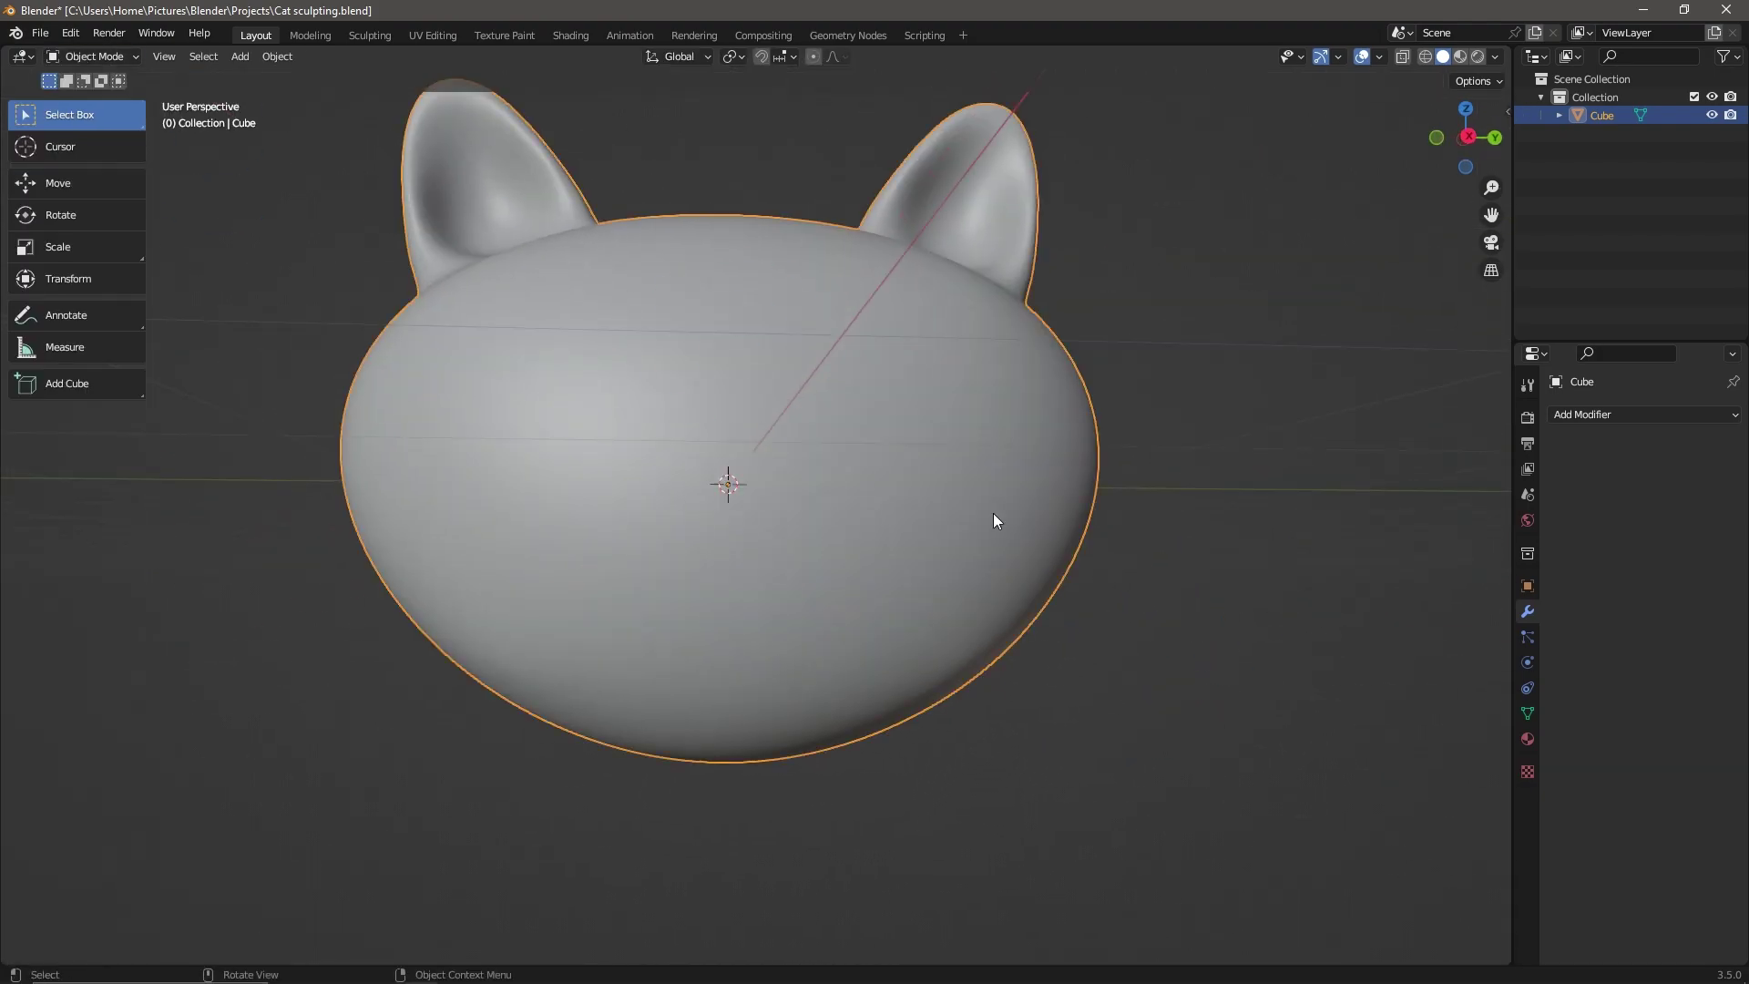
- Add a new cube at the head centre and move it along X and down Z
click(239, 56)
key(g)
key(x)
click(1075, 578)
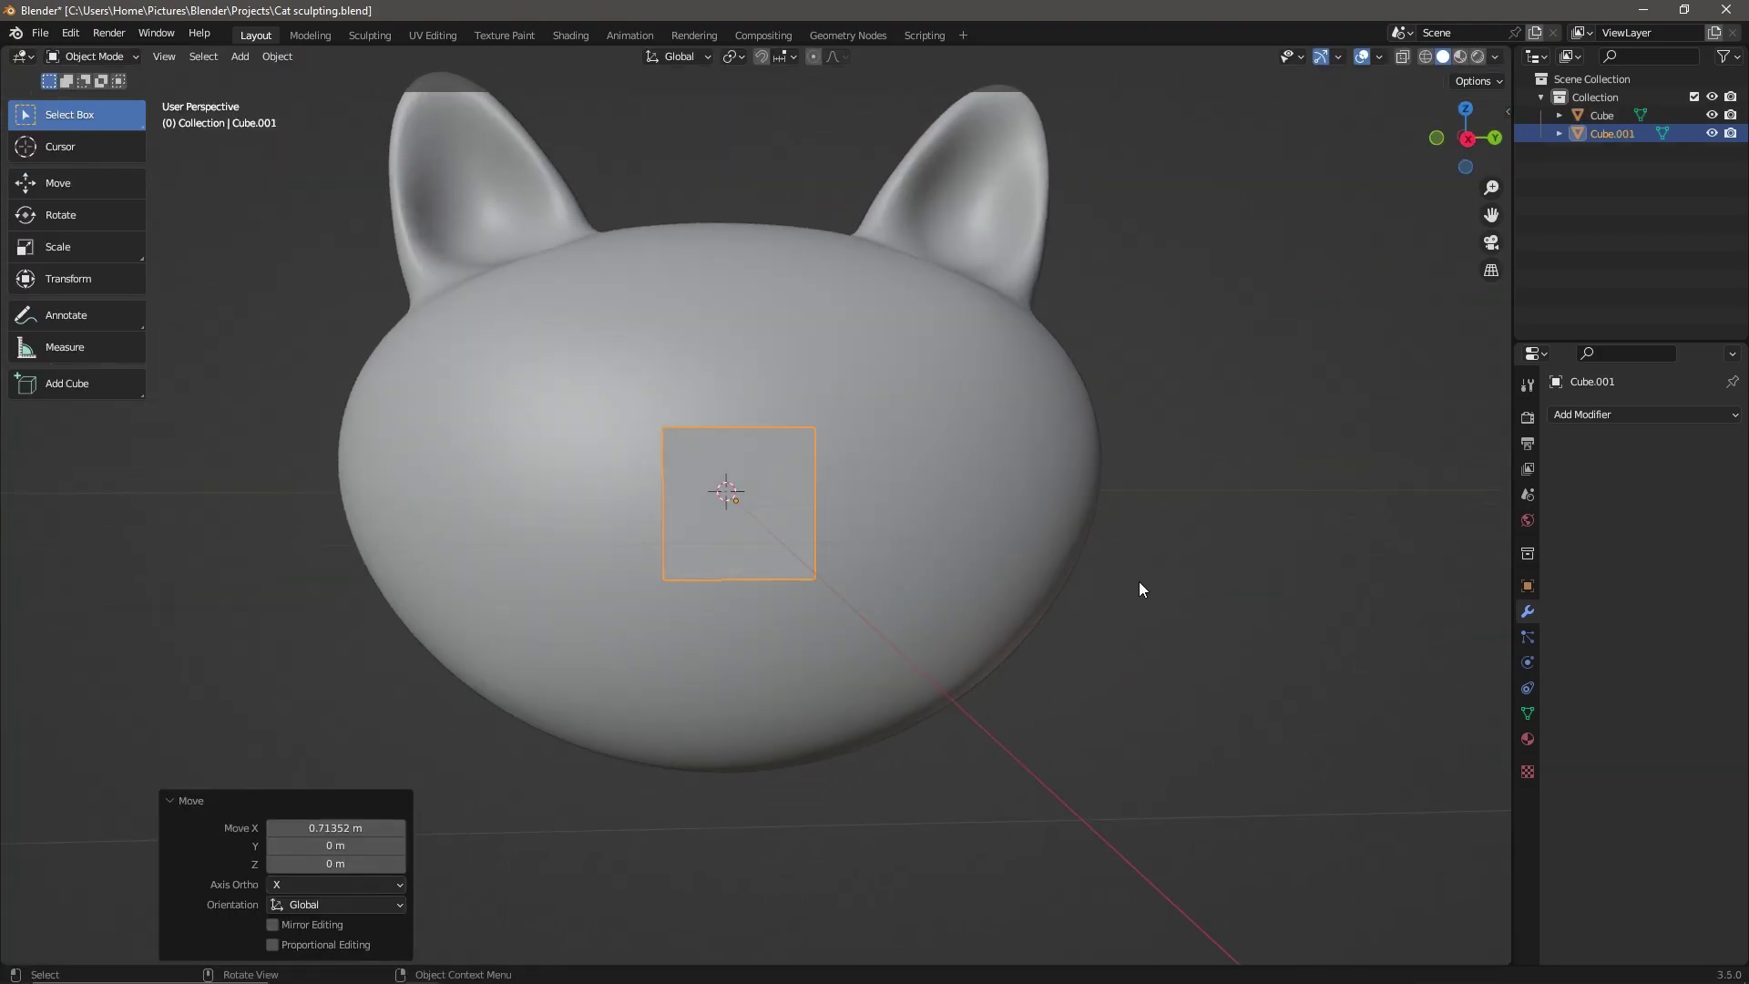
middle_drag(1139, 588, 1196, 683)
key(g)
key(z)
click(1150, 685)
scroll(1150, 685, up, 2)
- Round the cube with level-2 subdivision, apply it, and stretch it into an elongated lobe
click(240, 56)
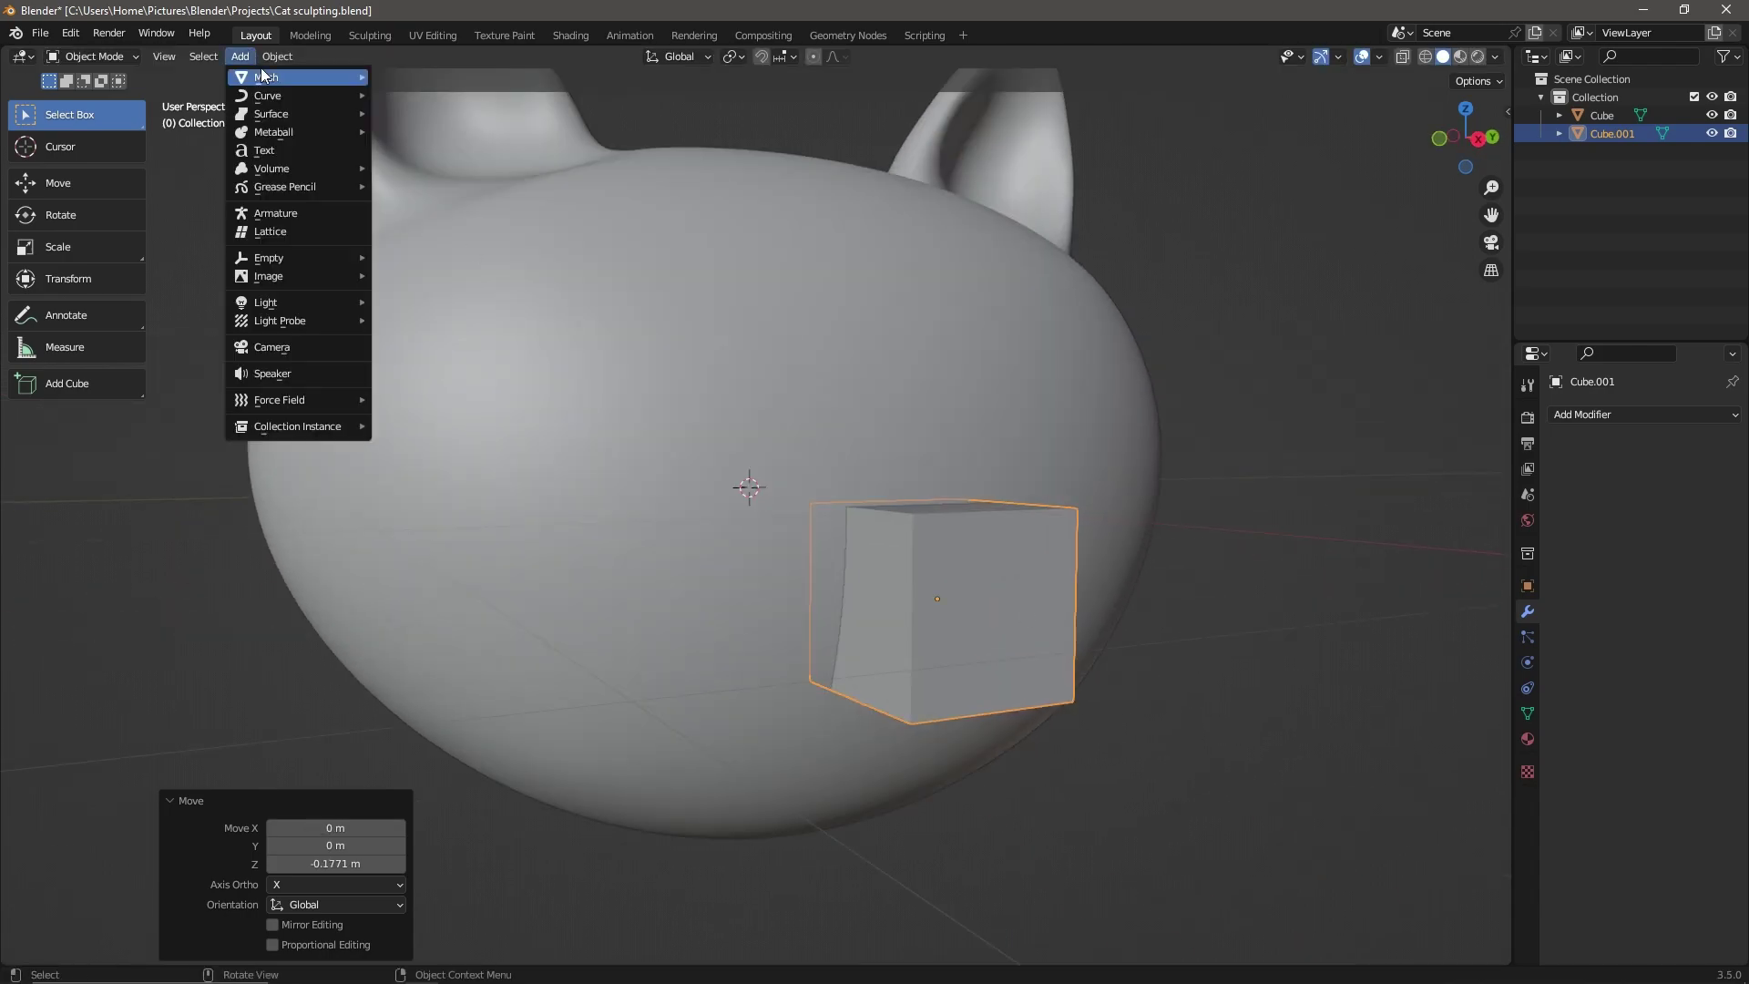
key(Escape)
key(ctrl+2)
key(ctrl+a)
key(ctrl+Tab)
key(g)
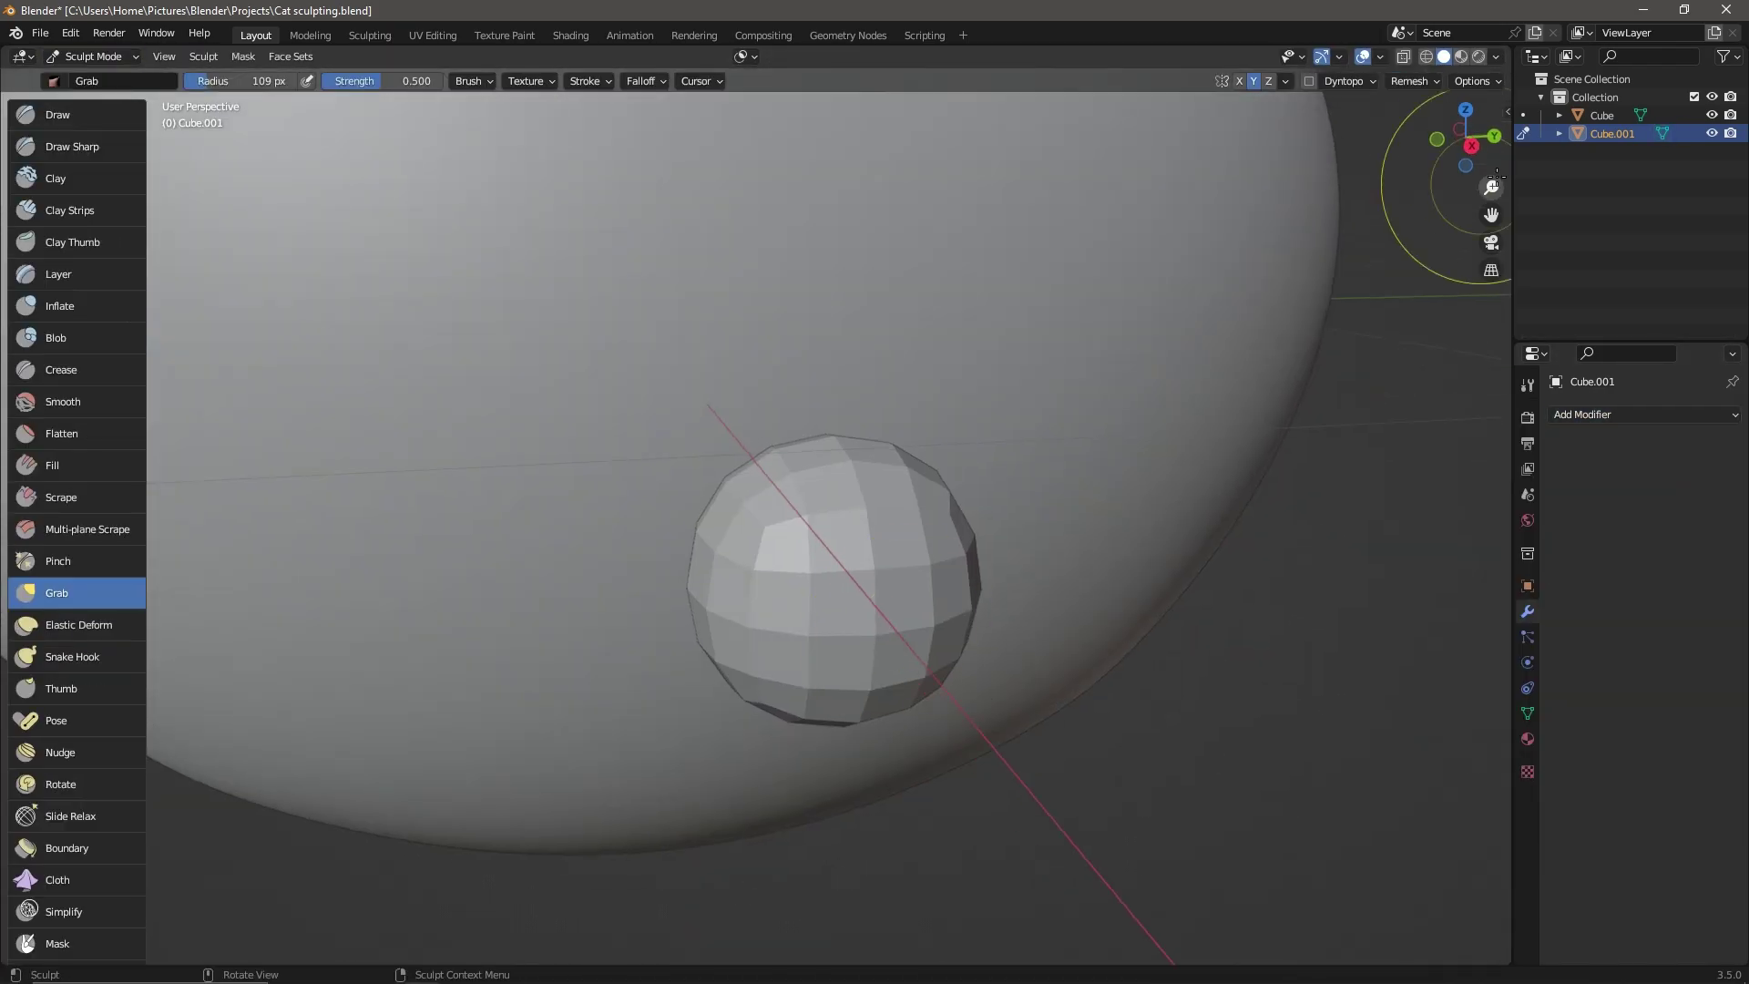
click(1471, 146)
drag(620, 482, 866, 567)
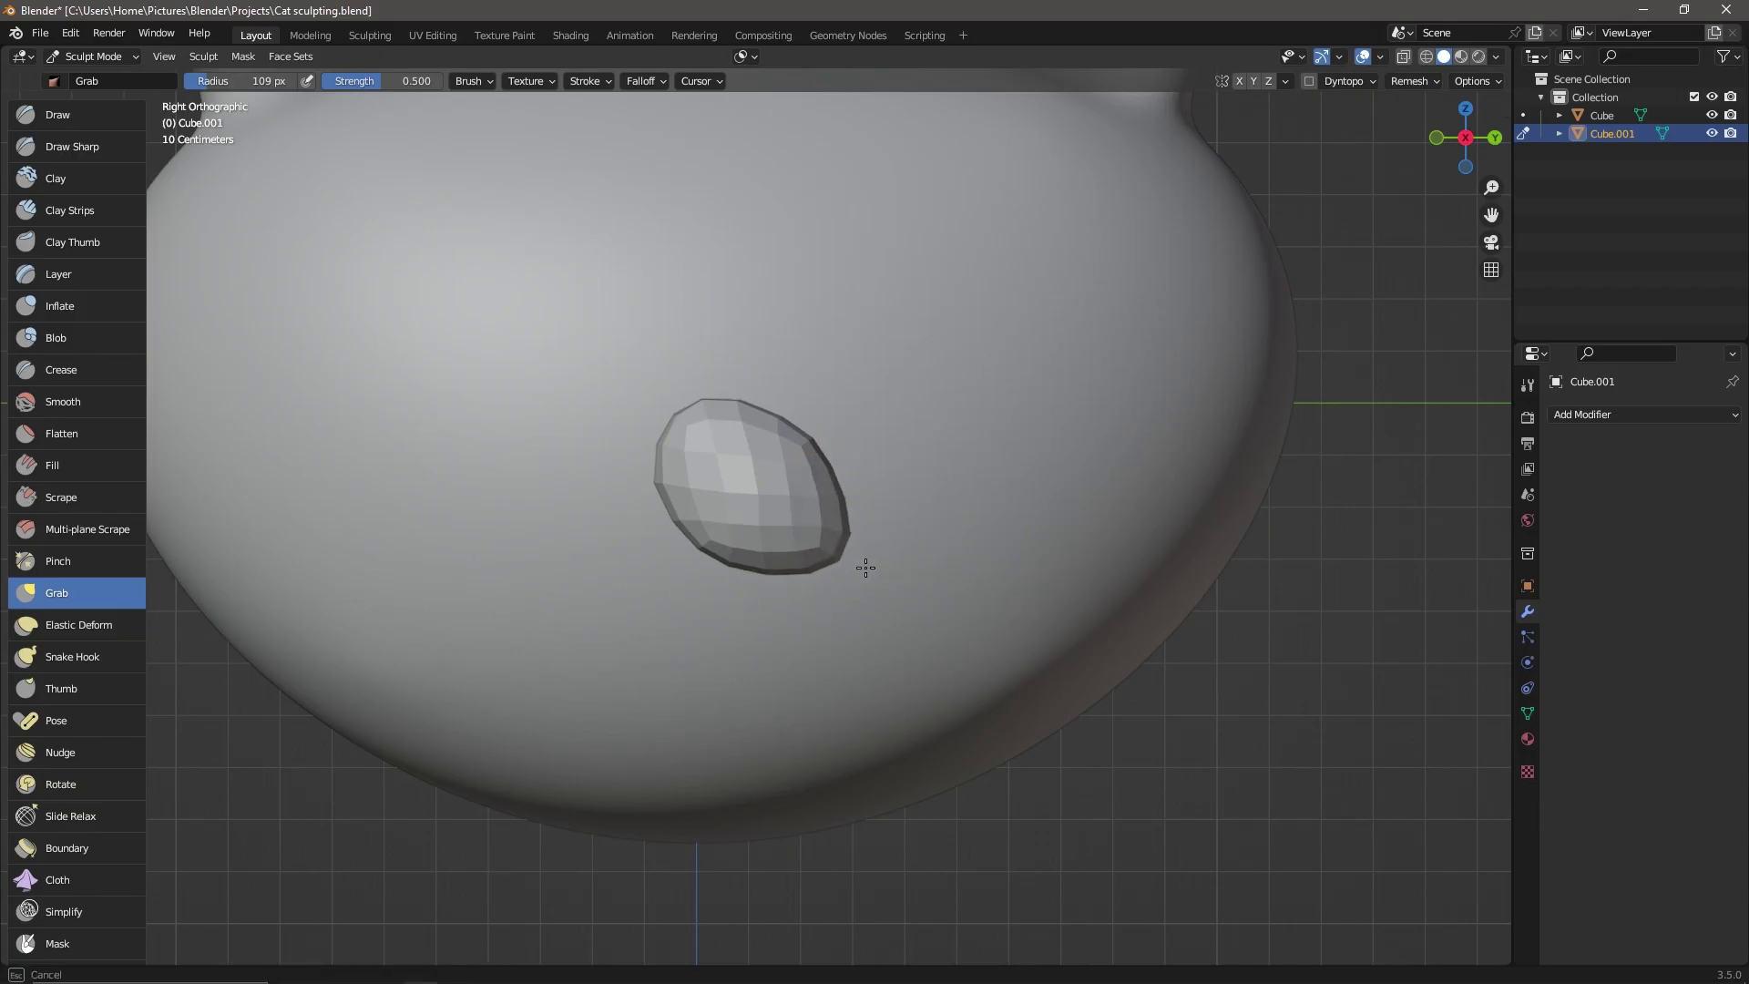
key(alt+Tab)
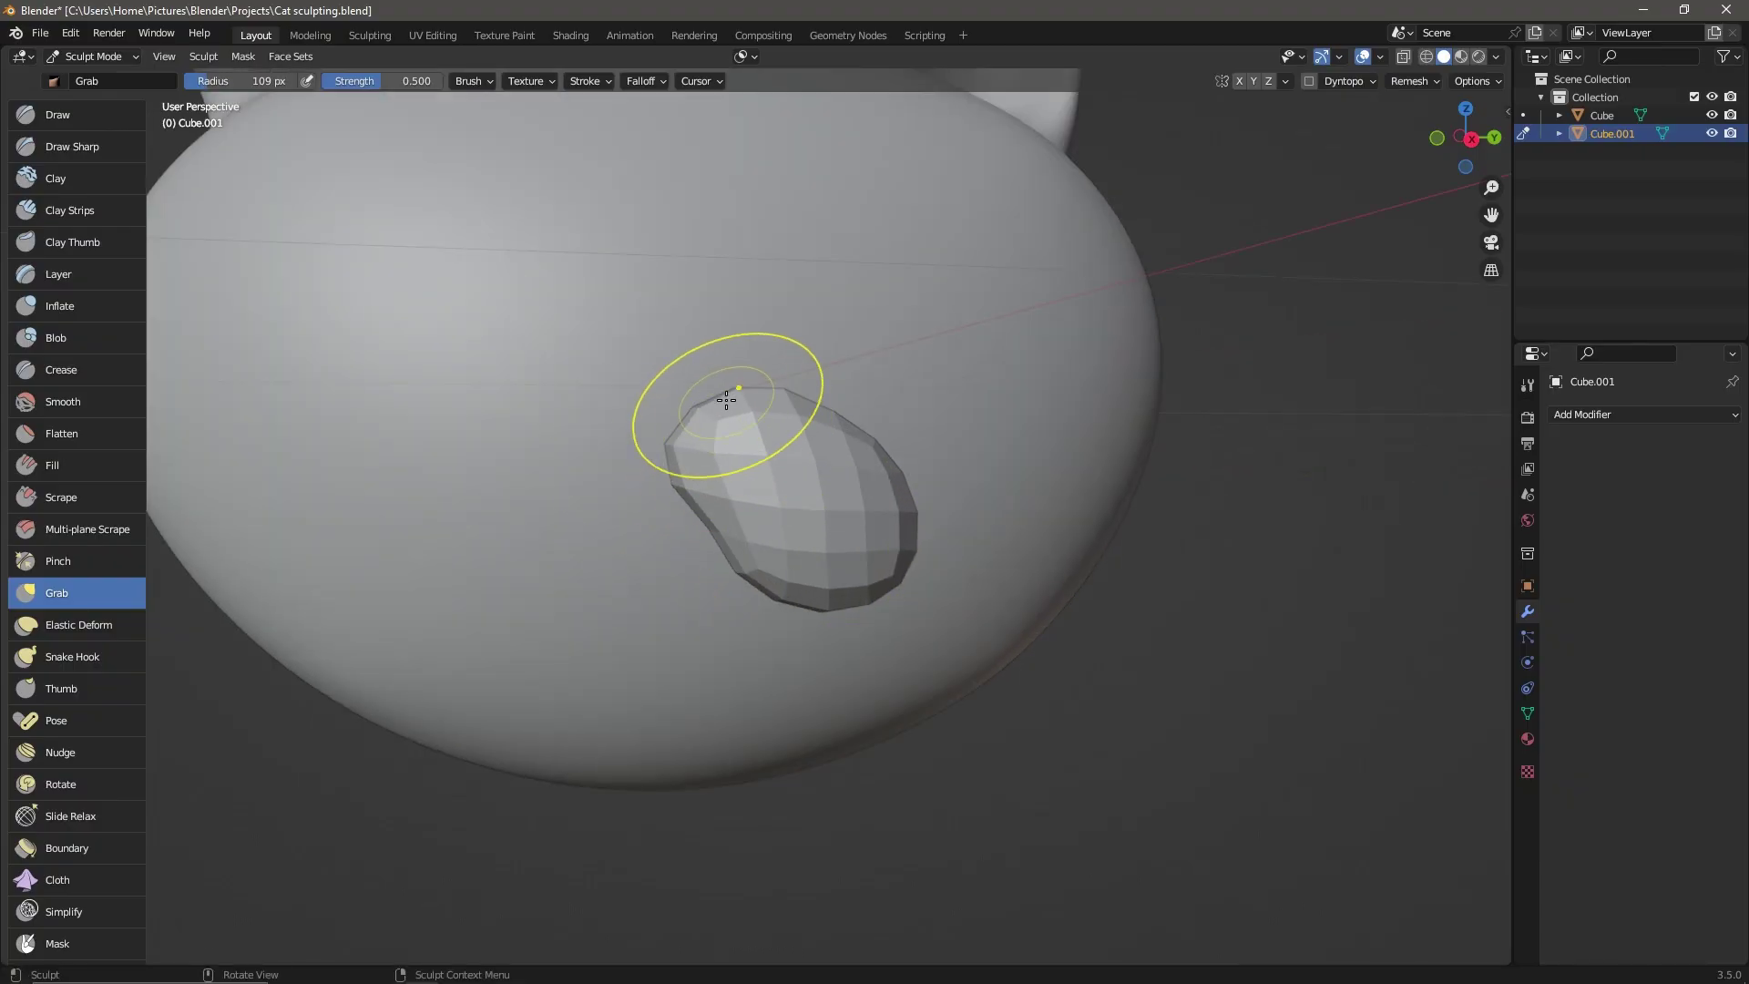
- Add a Mirror modifier to the lobe, mirroring across Y instead of X
middle_drag(791, 429, 638, 437)
click(91, 56)
click(1645, 415)
click(1294, 683)
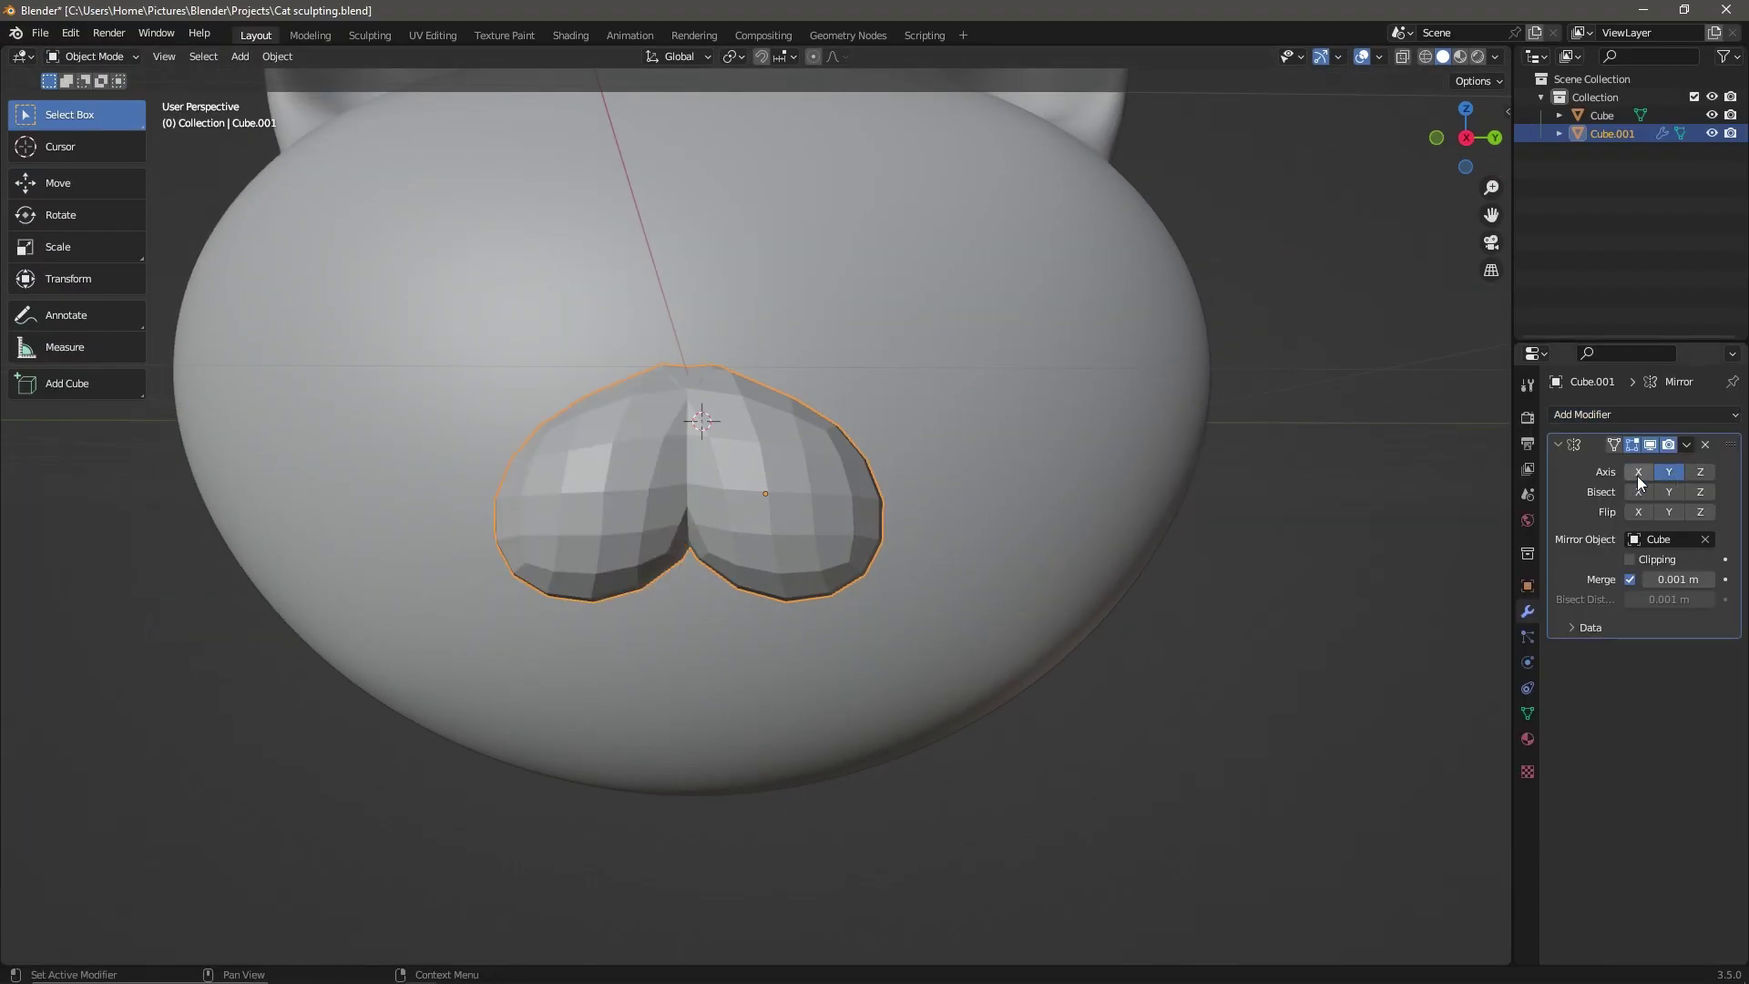
click(58, 182)
drag(861, 521, 899, 528)
scroll(1090, 554, down, 3)
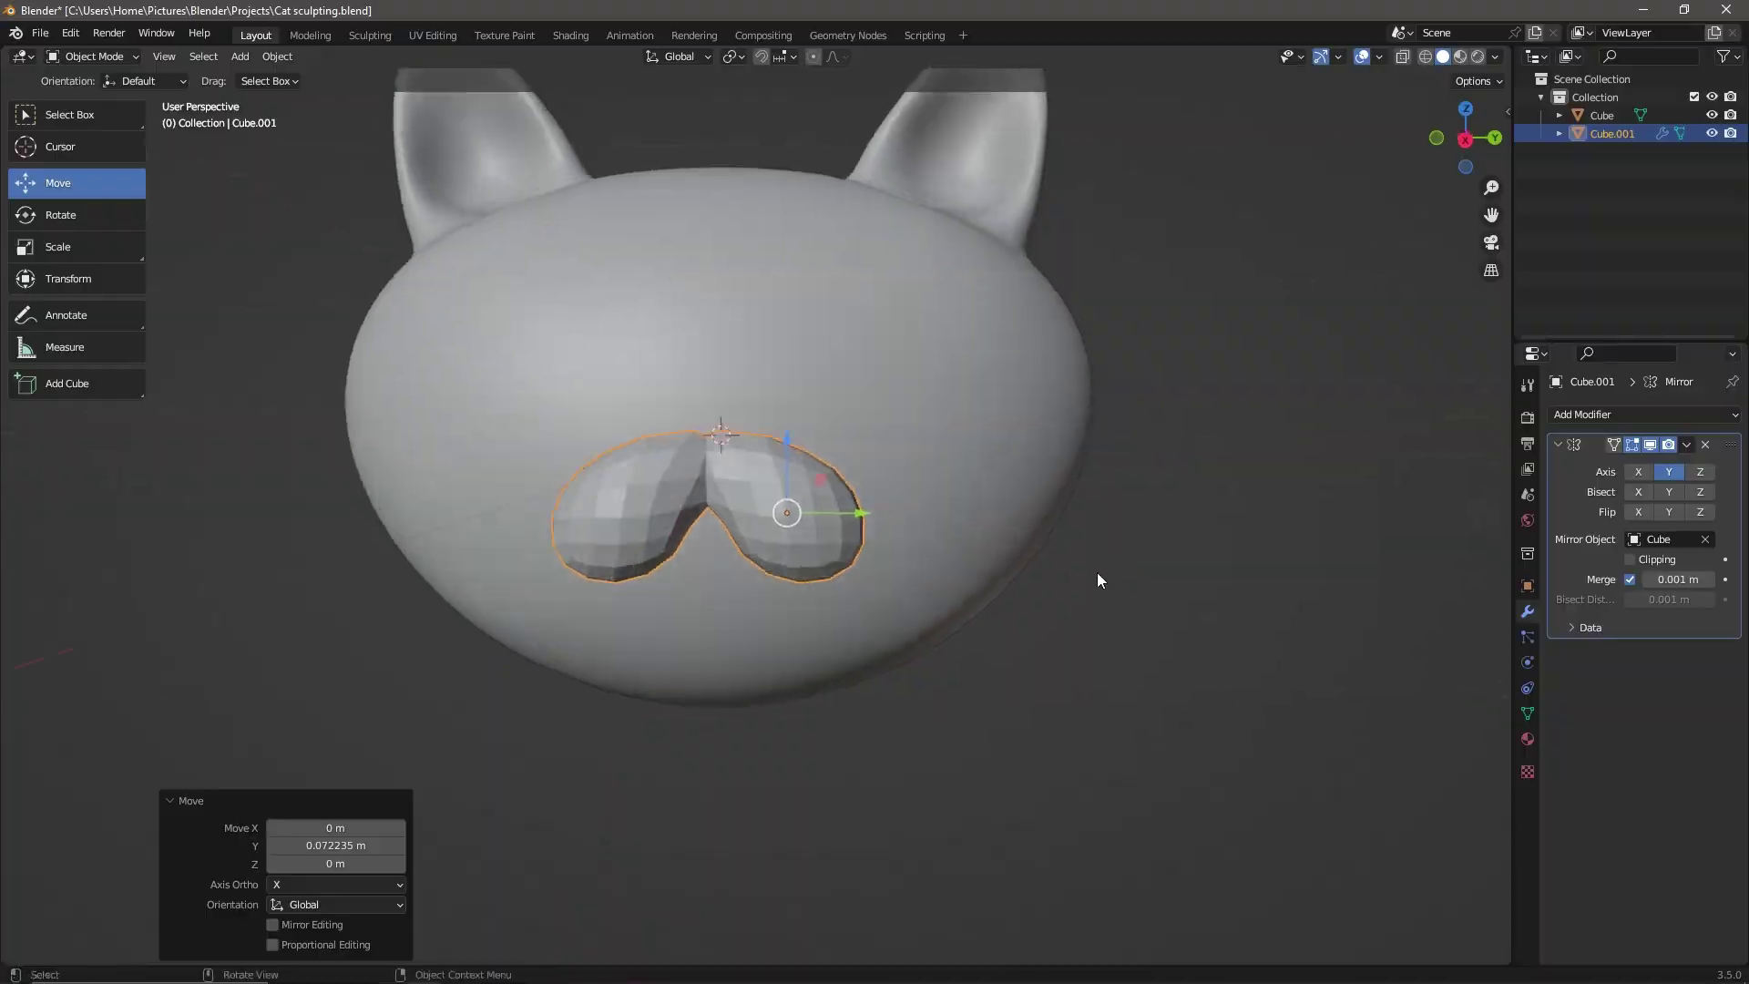
- Position the mirrored muzzle lobes lower on the cat's face
key(ctrl+Tab)
scroll(1097, 578, up, 3)
scroll(1056, 584, up, 2)
mouse_move(1056, 584)
middle_down()
mouse_move(780, 488)
mouse_move(808, 382)
mouse_move(838, 566)
middle_up()
key(alt+Tab)
key(alt+Tab)
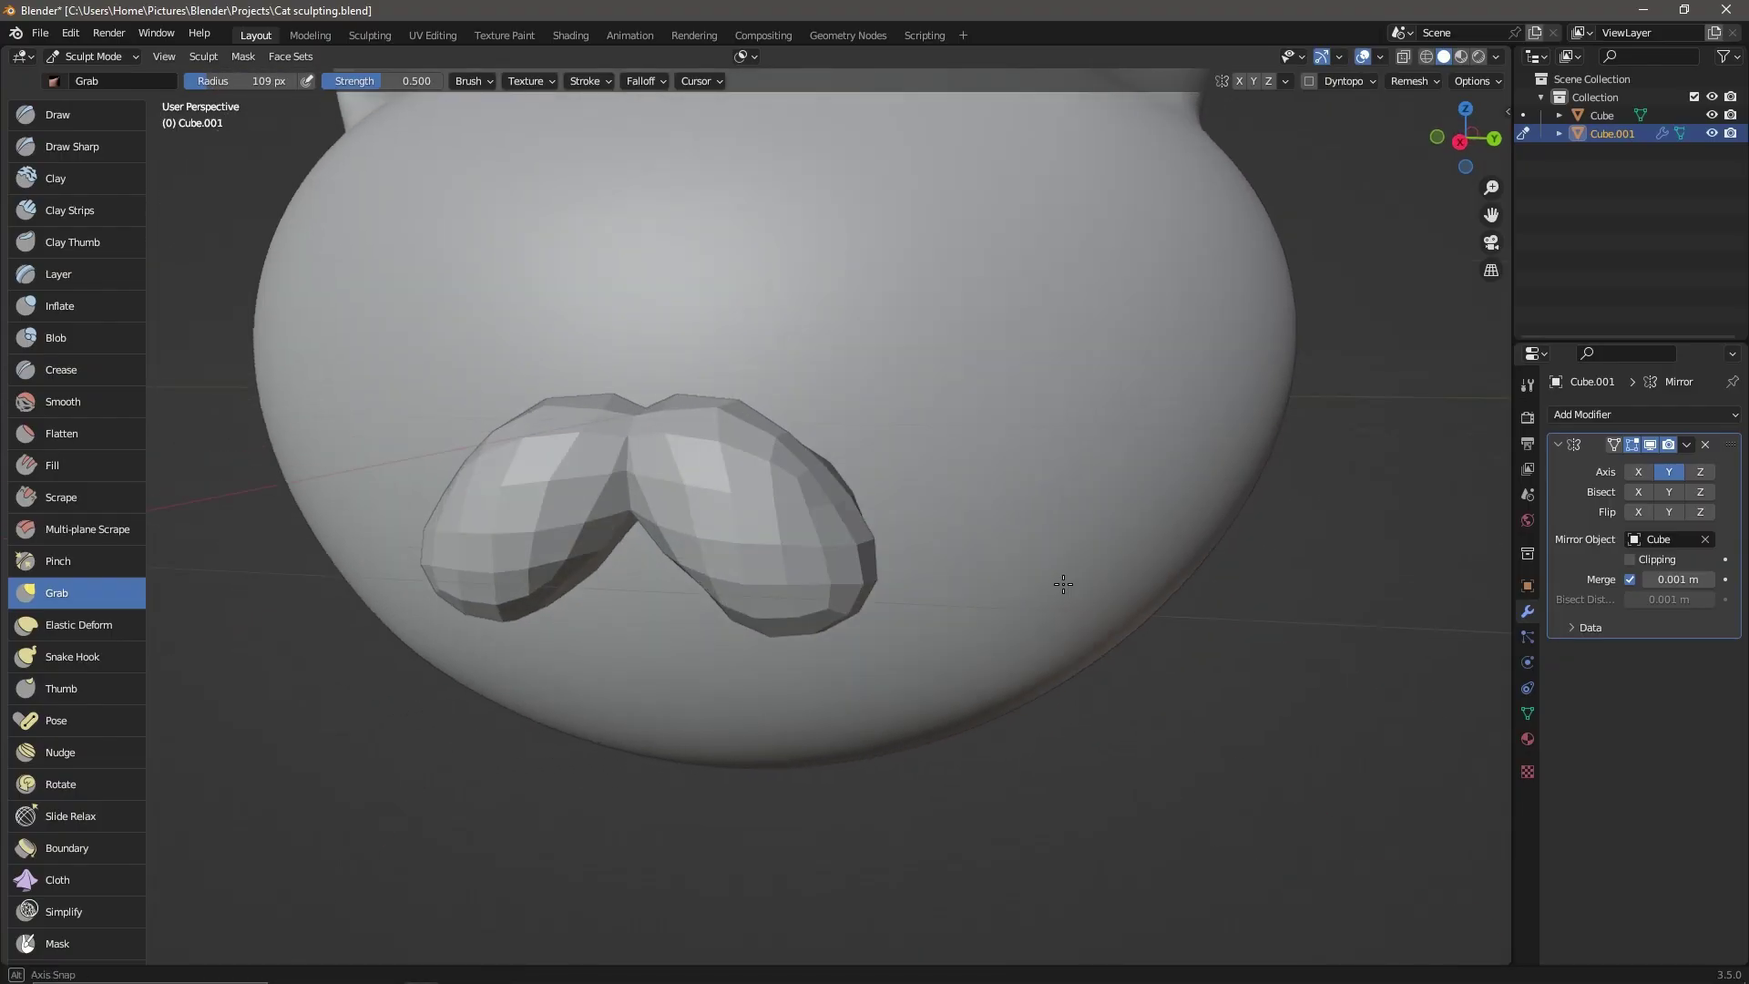
mouse_move(1062, 578)
middle_down()
mouse_move(1078, 613)
mouse_move(764, 552)
middle_up()
drag(763, 560, 1039, 560)
- Join the muzzle with the head into one mesh and remesh it smoothly
middle_drag(1039, 559, 1141, 580)
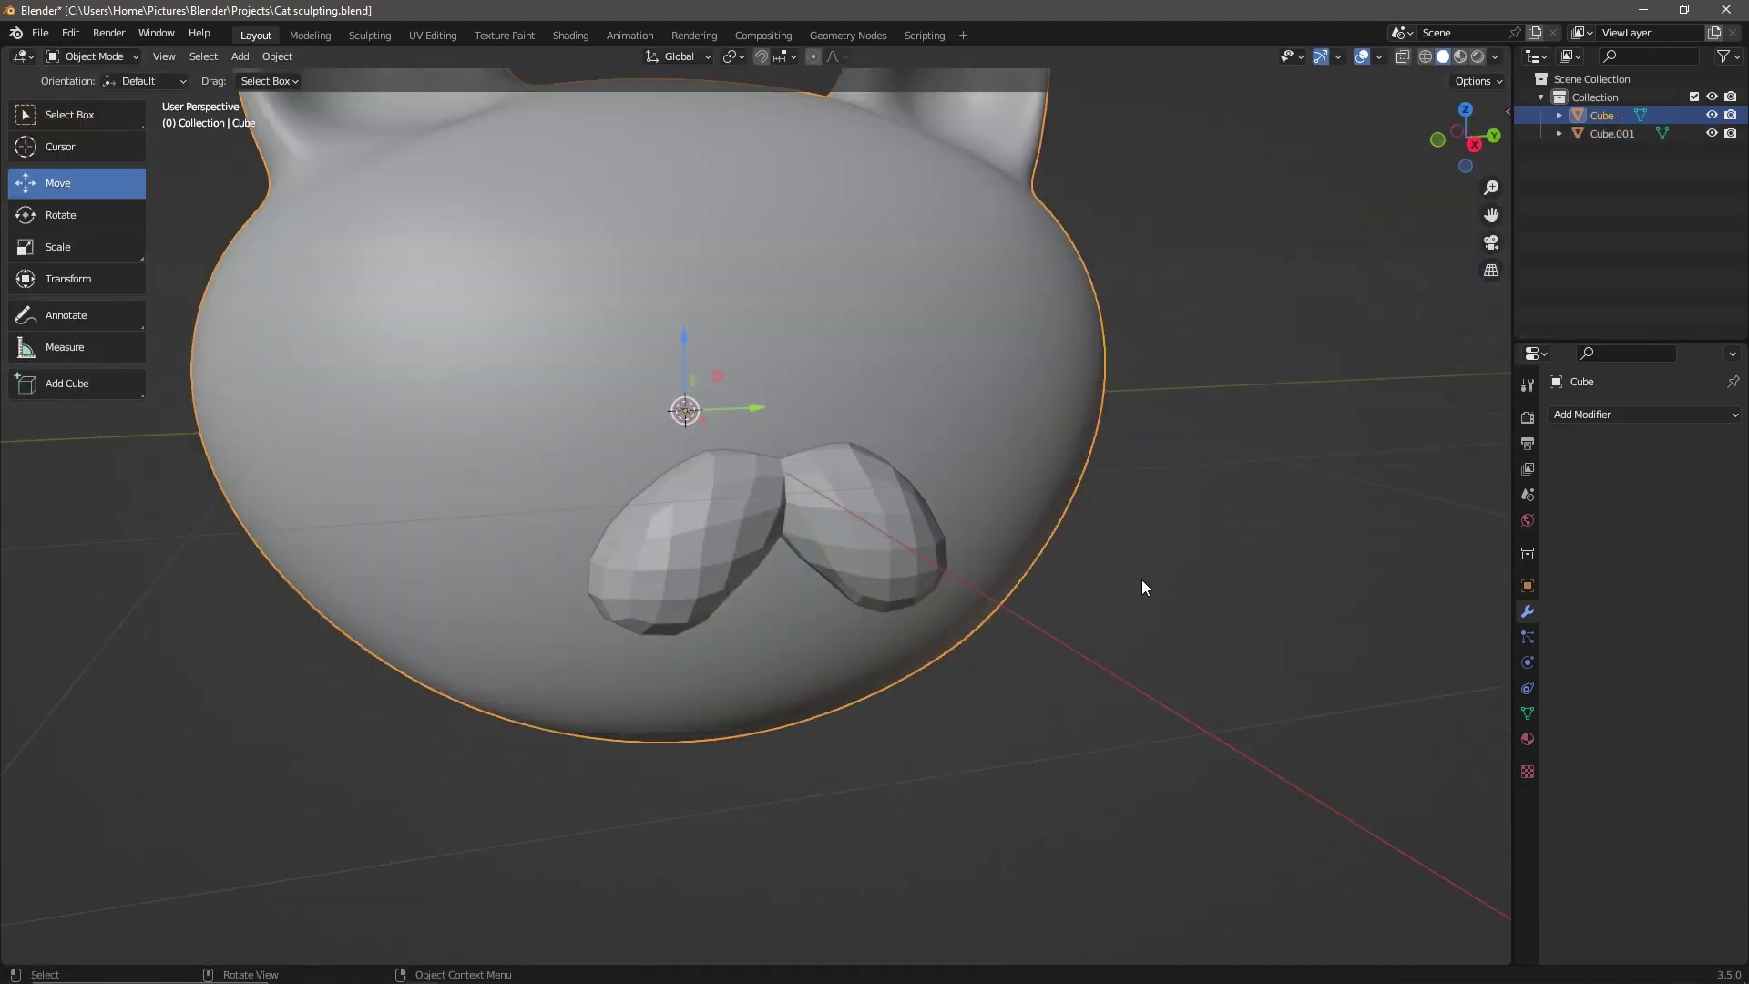
click(1644, 415)
click(1394, 746)
key(ctrl+a)
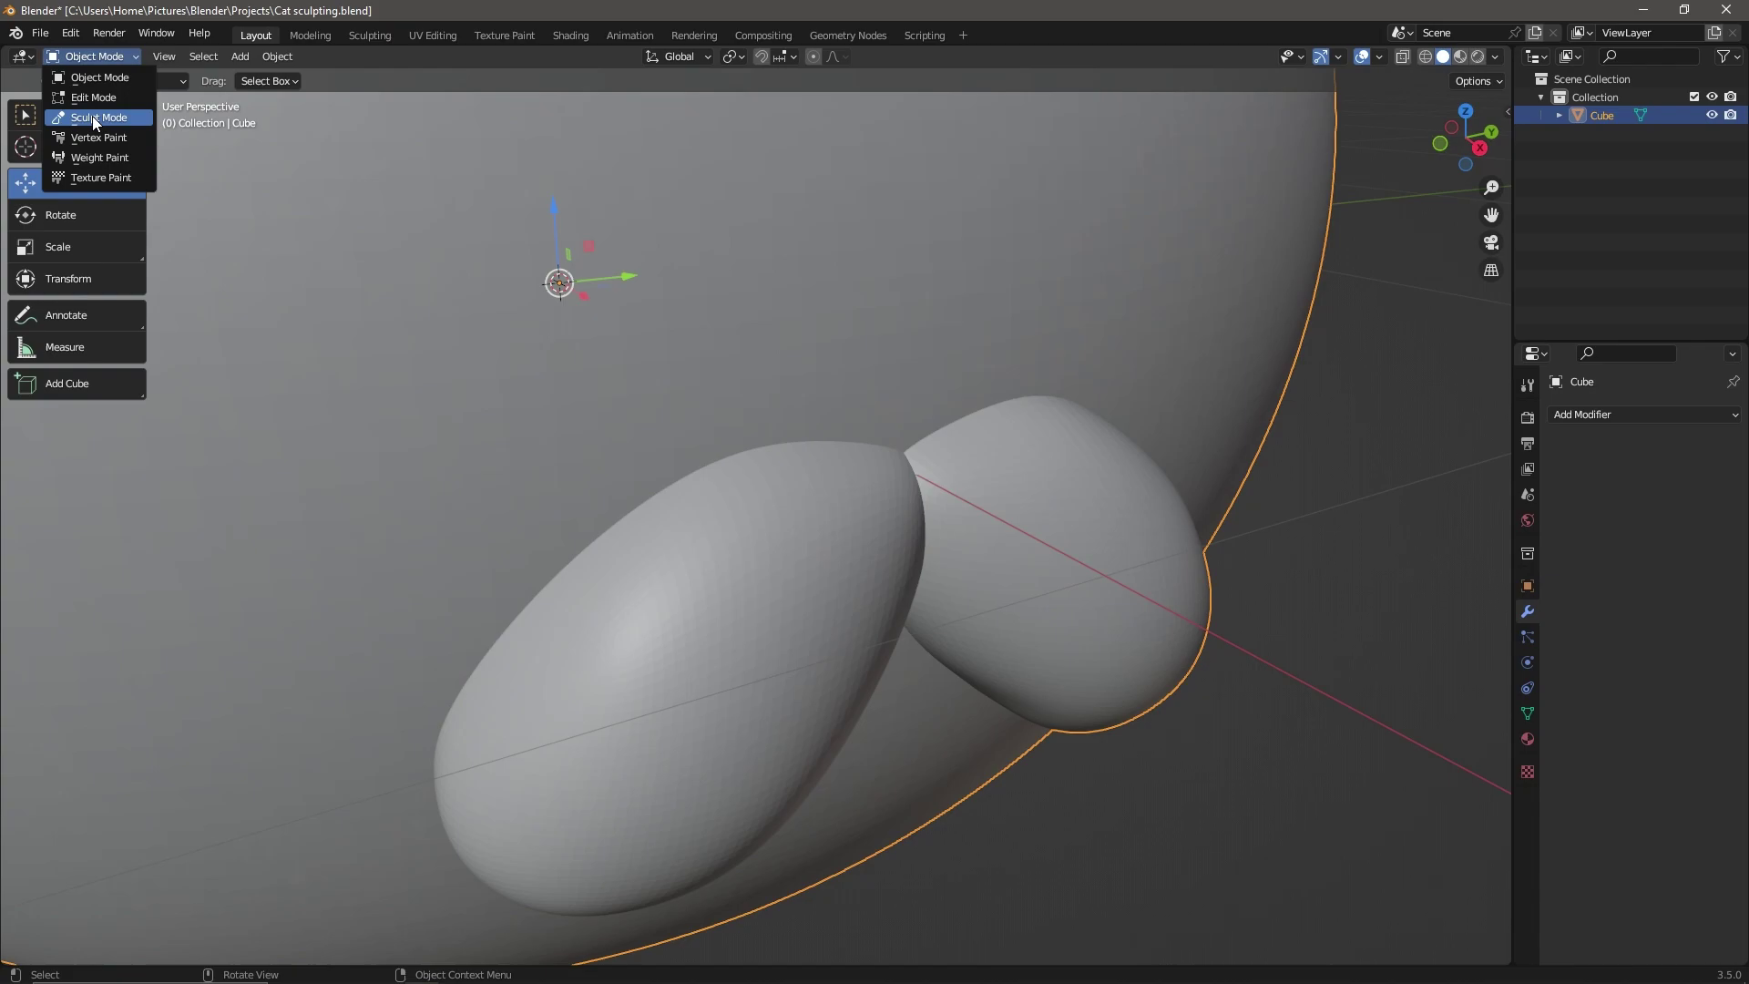
click(96, 118)
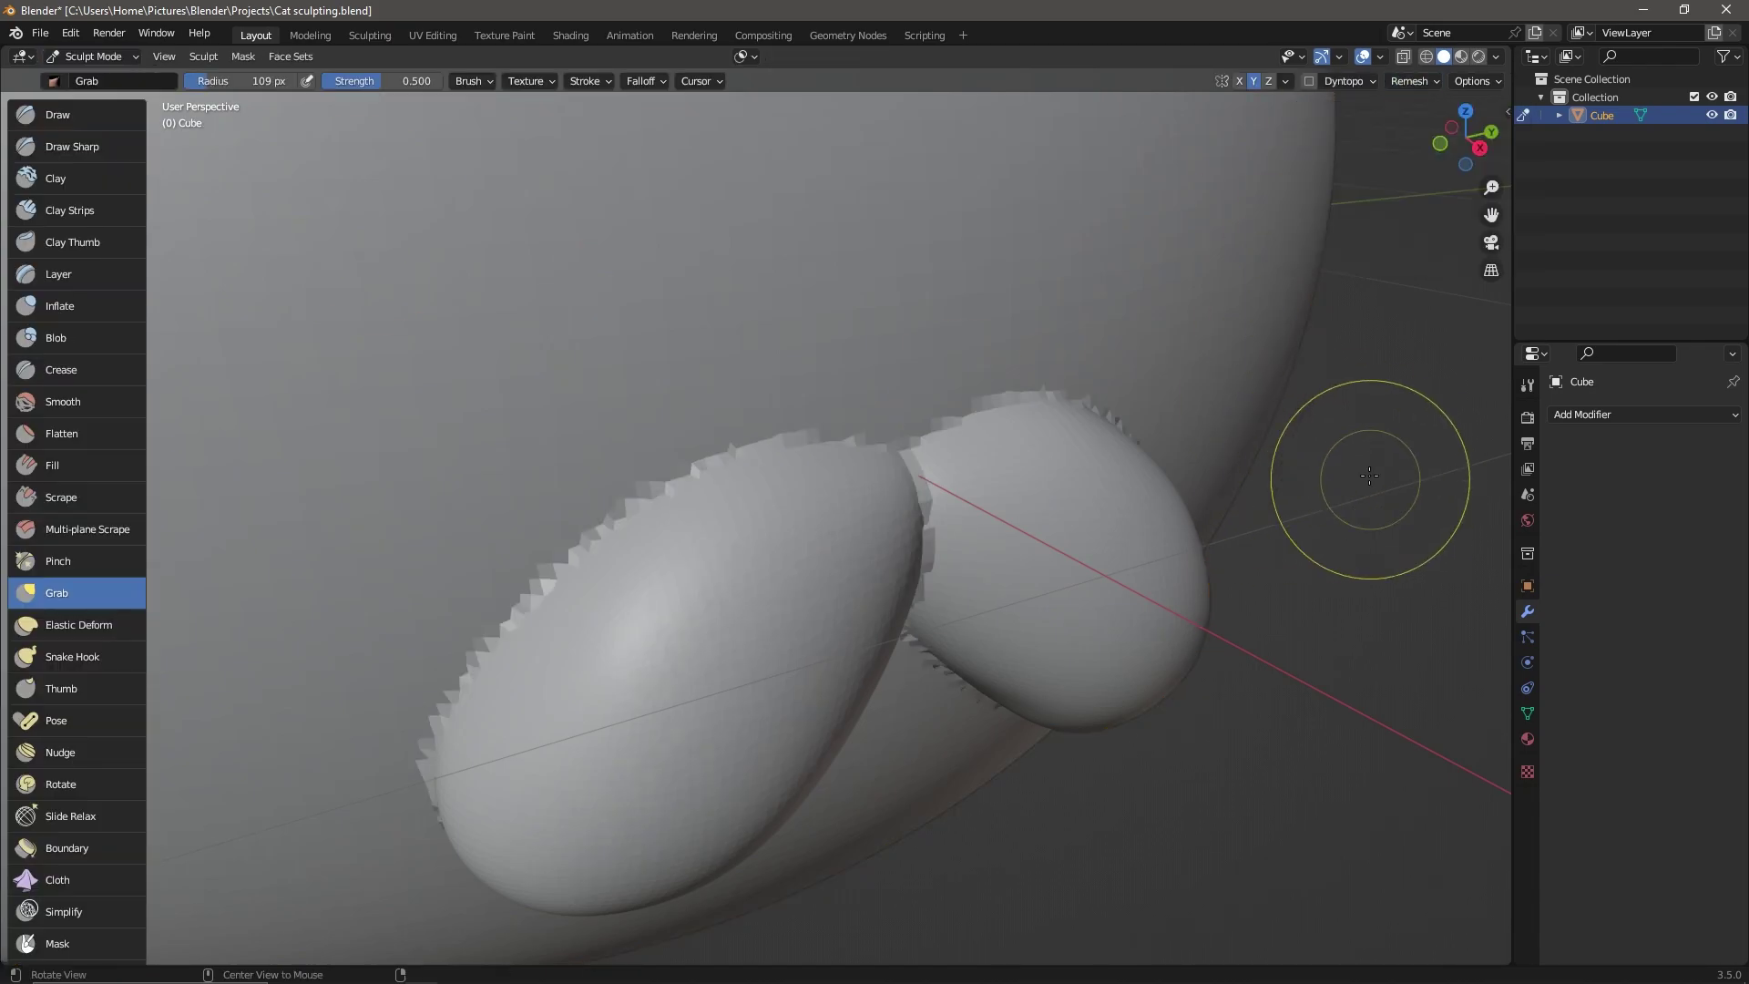
scroll(1339, 476, down, 3)
mouse_move(1339, 477)
middle_down()
mouse_move(726, 407)
mouse_move(987, 577)
mouse_move(822, 531)
mouse_move(738, 455)
mouse_move(718, 411)
middle_up()
- Build up a nose above the muzzle with the Draw brush
key(g)
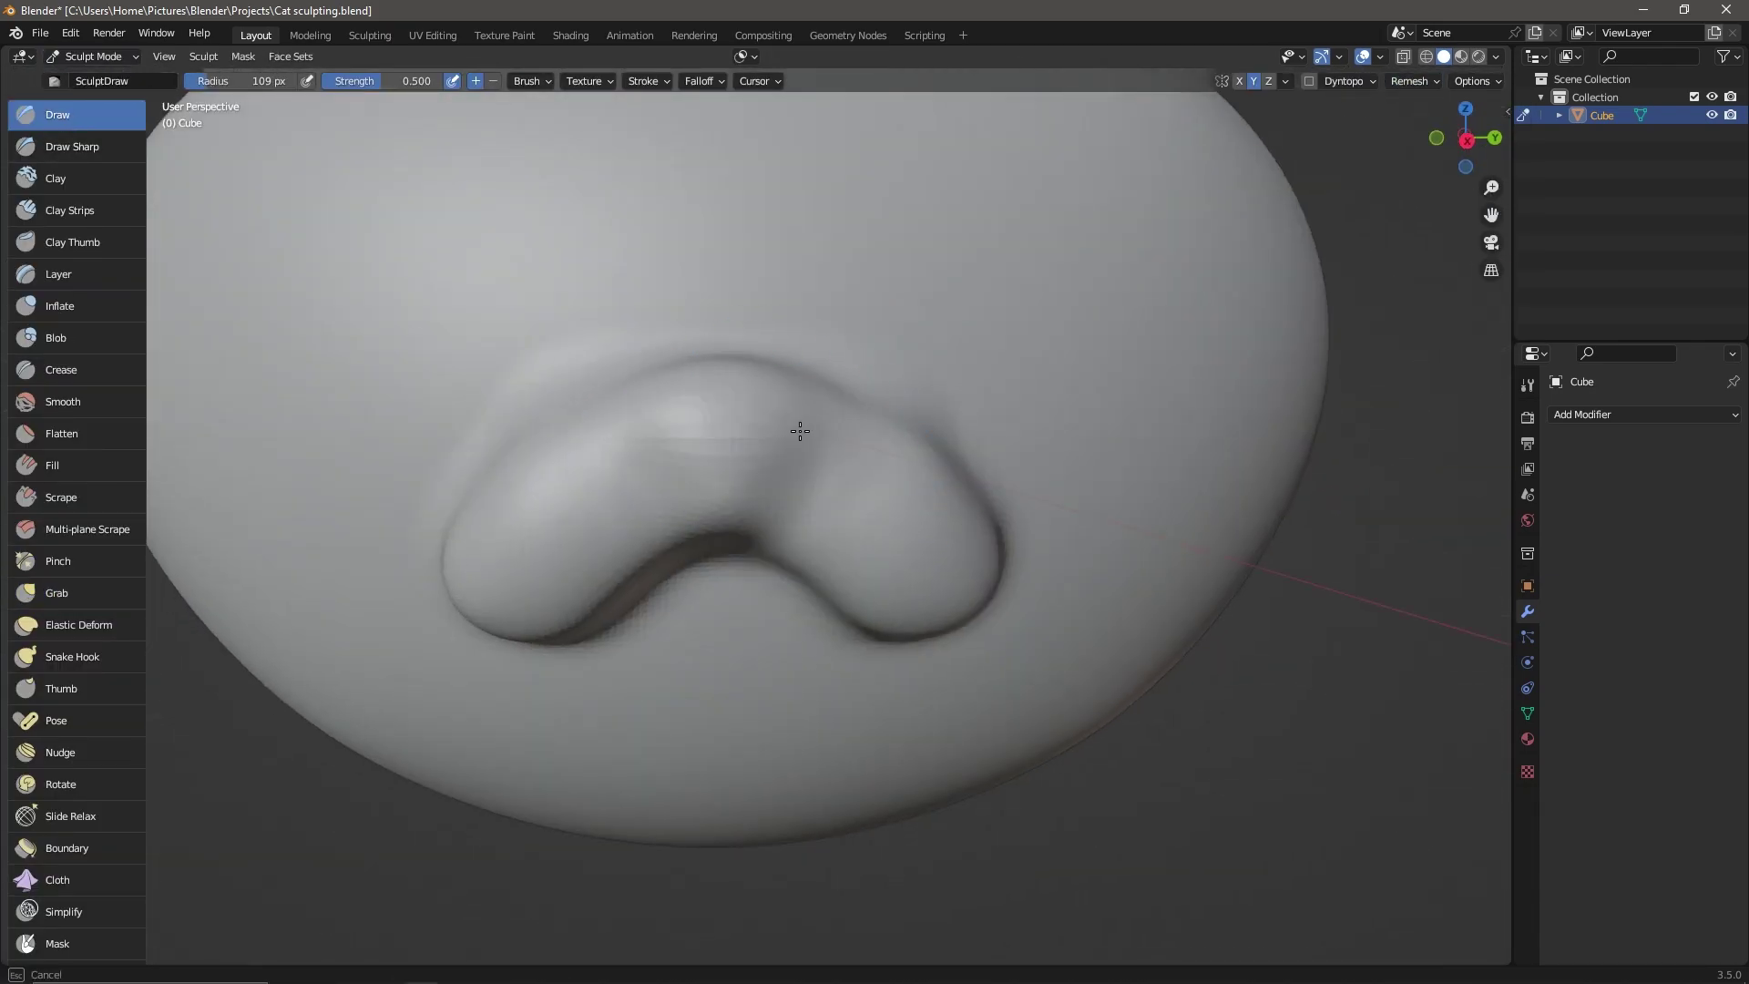
key(alt+Tab)
scroll(780, 578, down, 2)
mouse_move(781, 578)
middle_down()
mouse_move(743, 304)
mouse_move(822, 406)
mouse_move(878, 627)
middle_up()
scroll(764, 600, down, 3)
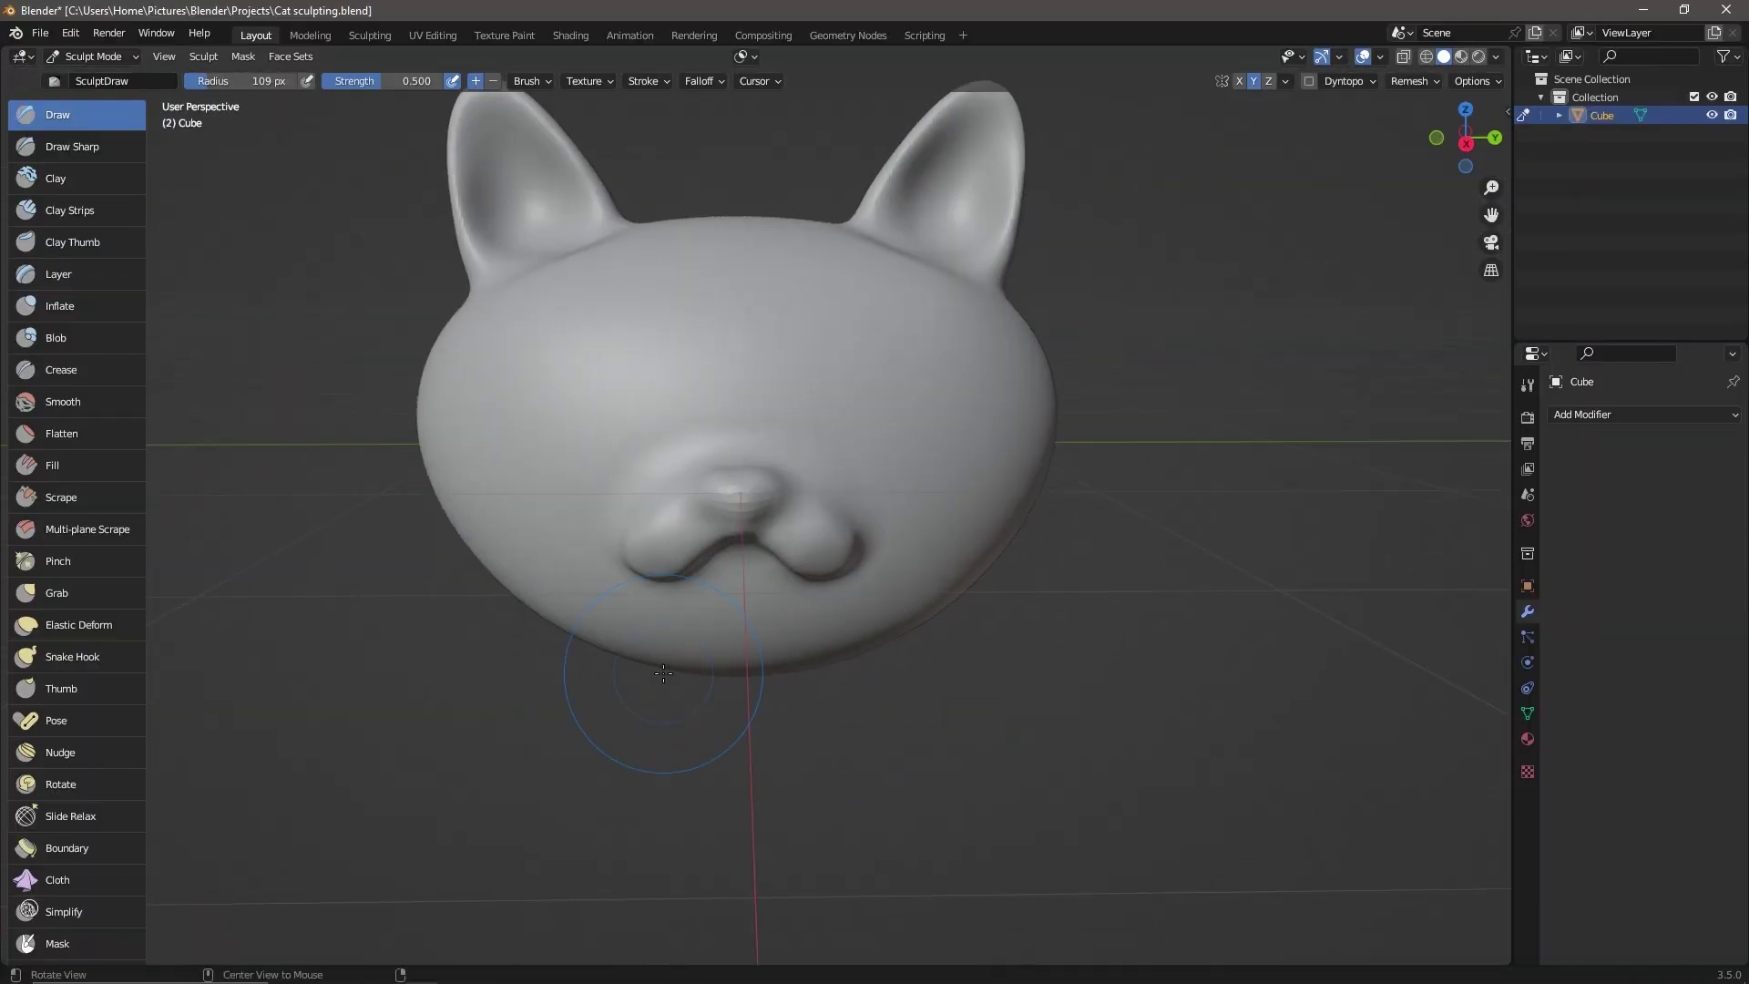
scroll(586, 656, up, 4)
mouse_move(742, 606)
middle_down()
mouse_move(817, 518)
mouse_move(625, 391)
mouse_move(890, 538)
mouse_move(741, 508)
mouse_move(861, 758)
mouse_move(793, 511)
mouse_move(742, 507)
middle_up()
scroll(890, 538, down, 2)
scroll(876, 618, down, 3)
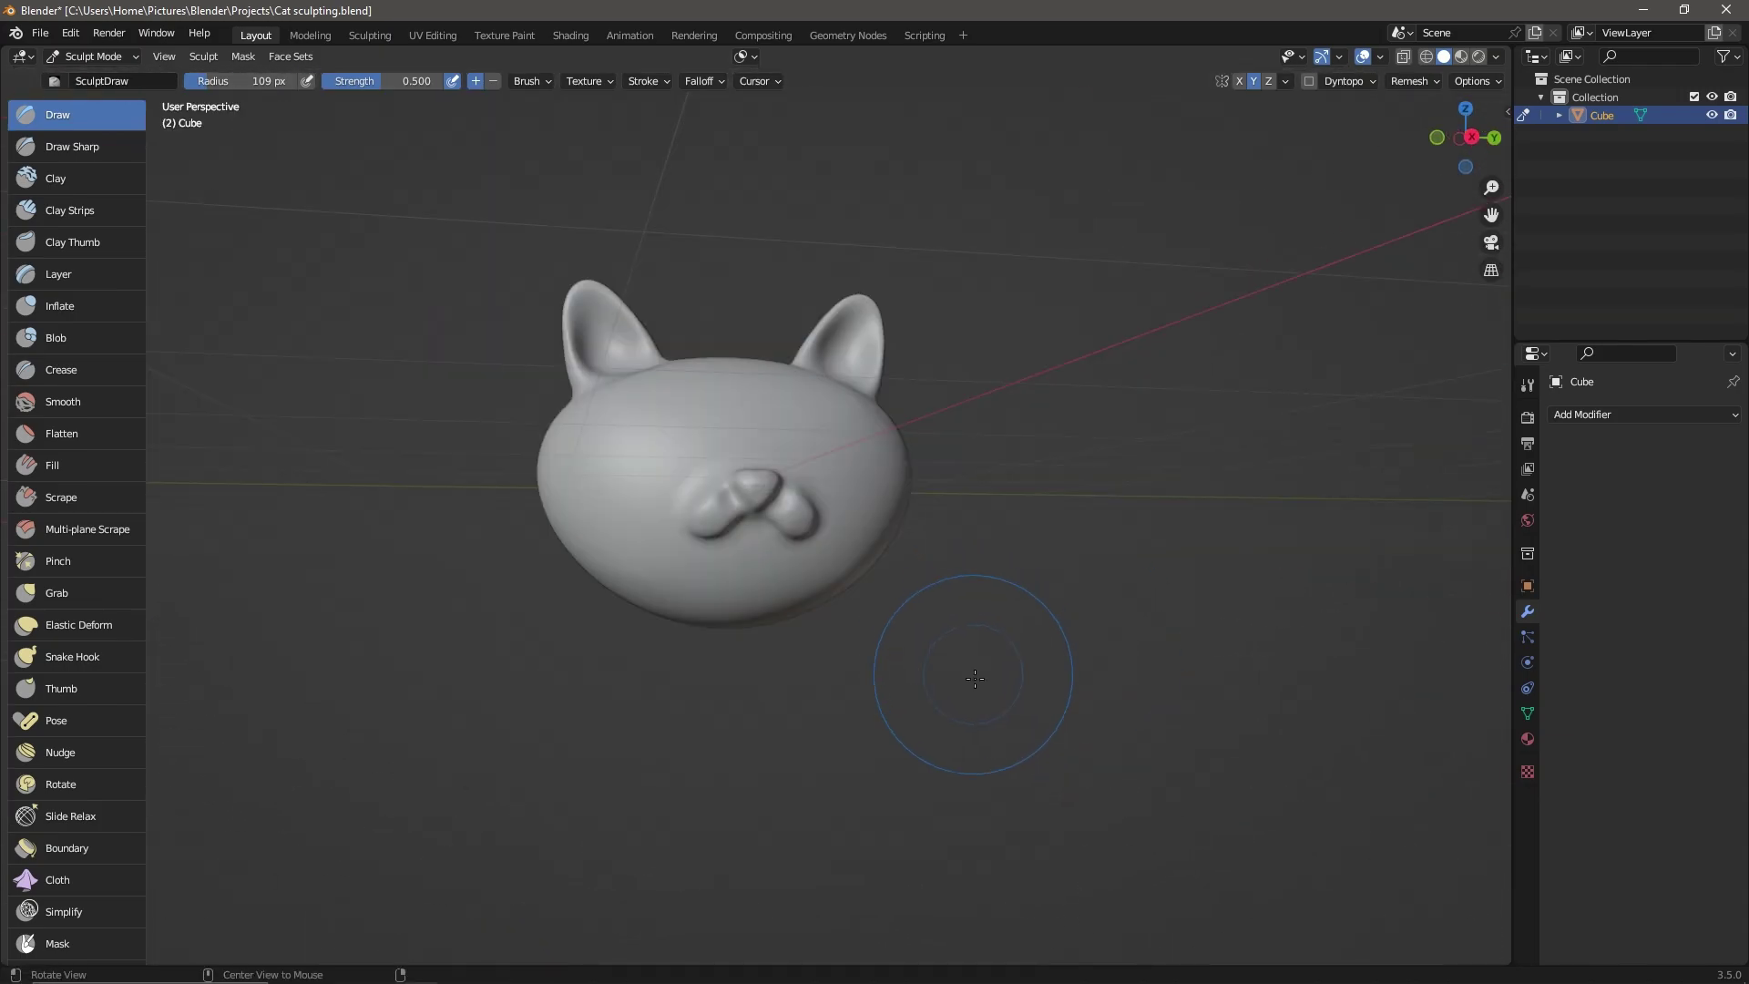
scroll(974, 679, up, 4)
mouse_move(974, 679)
middle_down()
mouse_move(1078, 605)
mouse_move(907, 342)
middle_up()
middle_drag(878, 274, 968, 625)
- Carve and deepen the eye sockets in the upper face
scroll(968, 625, down, 3)
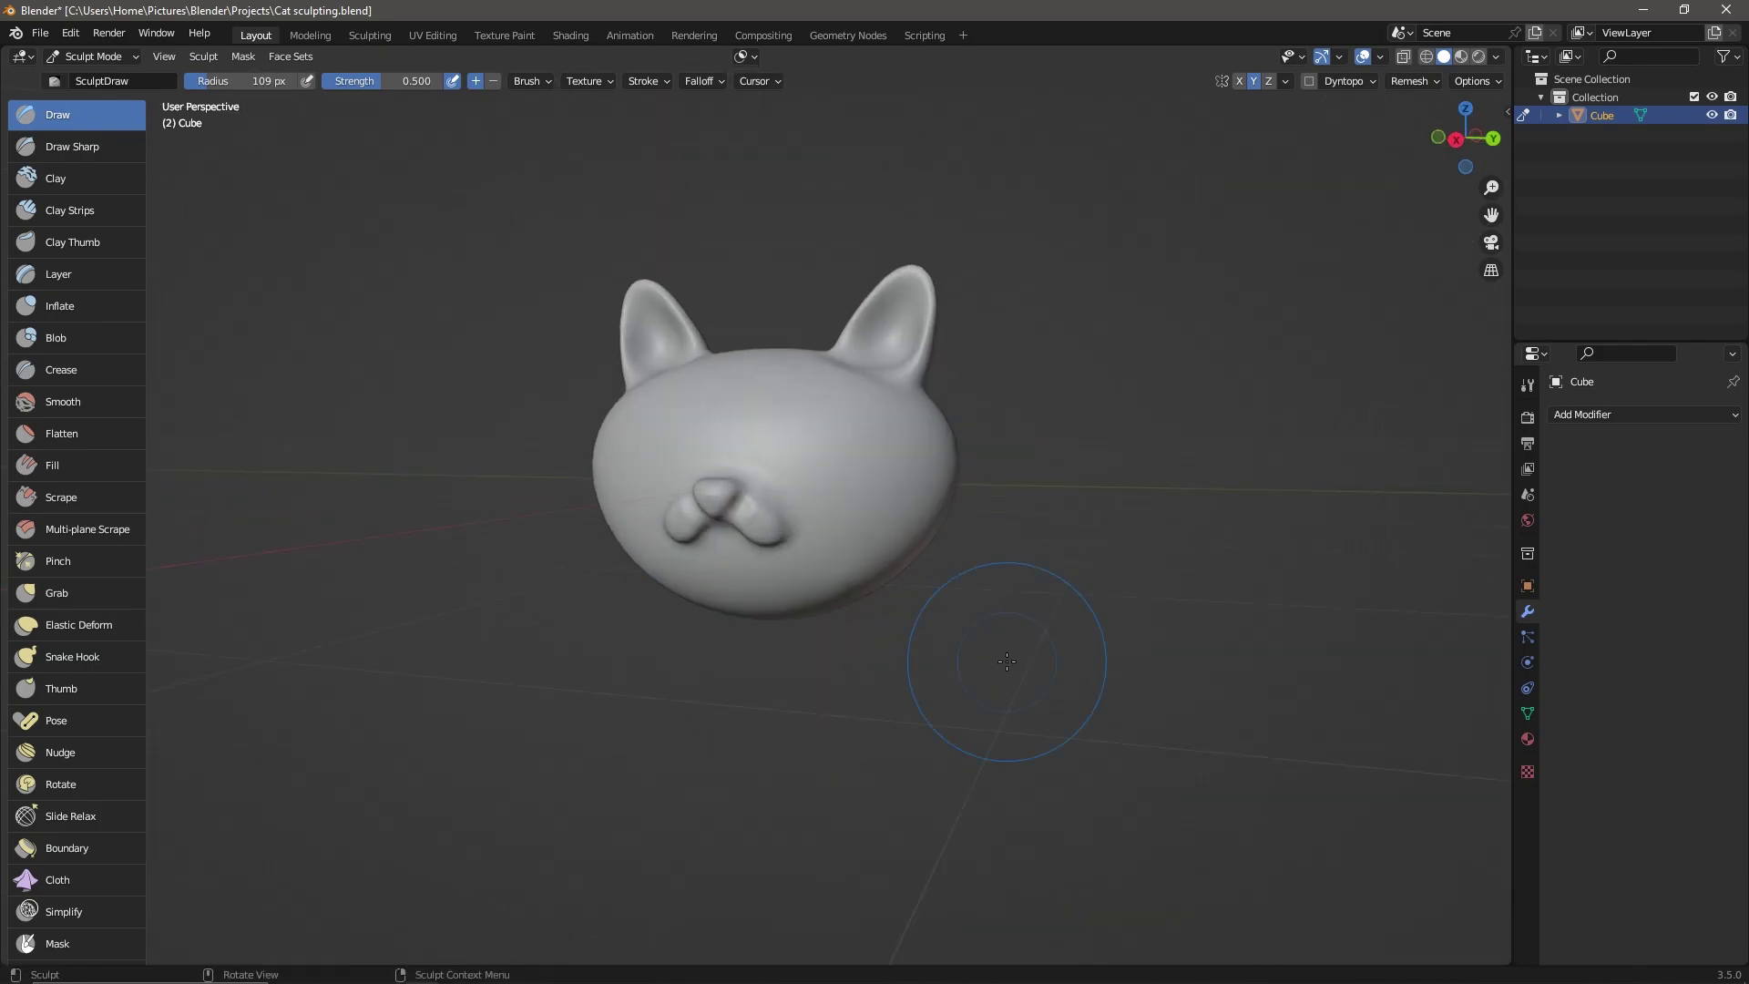
scroll(558, 519, up, 4)
mouse_move(559, 520)
middle_down()
mouse_move(757, 459)
mouse_move(887, 566)
mouse_move(938, 492)
mouse_move(625, 449)
middle_up()
scroll(980, 652, down, 3)
scroll(980, 652, up, 3)
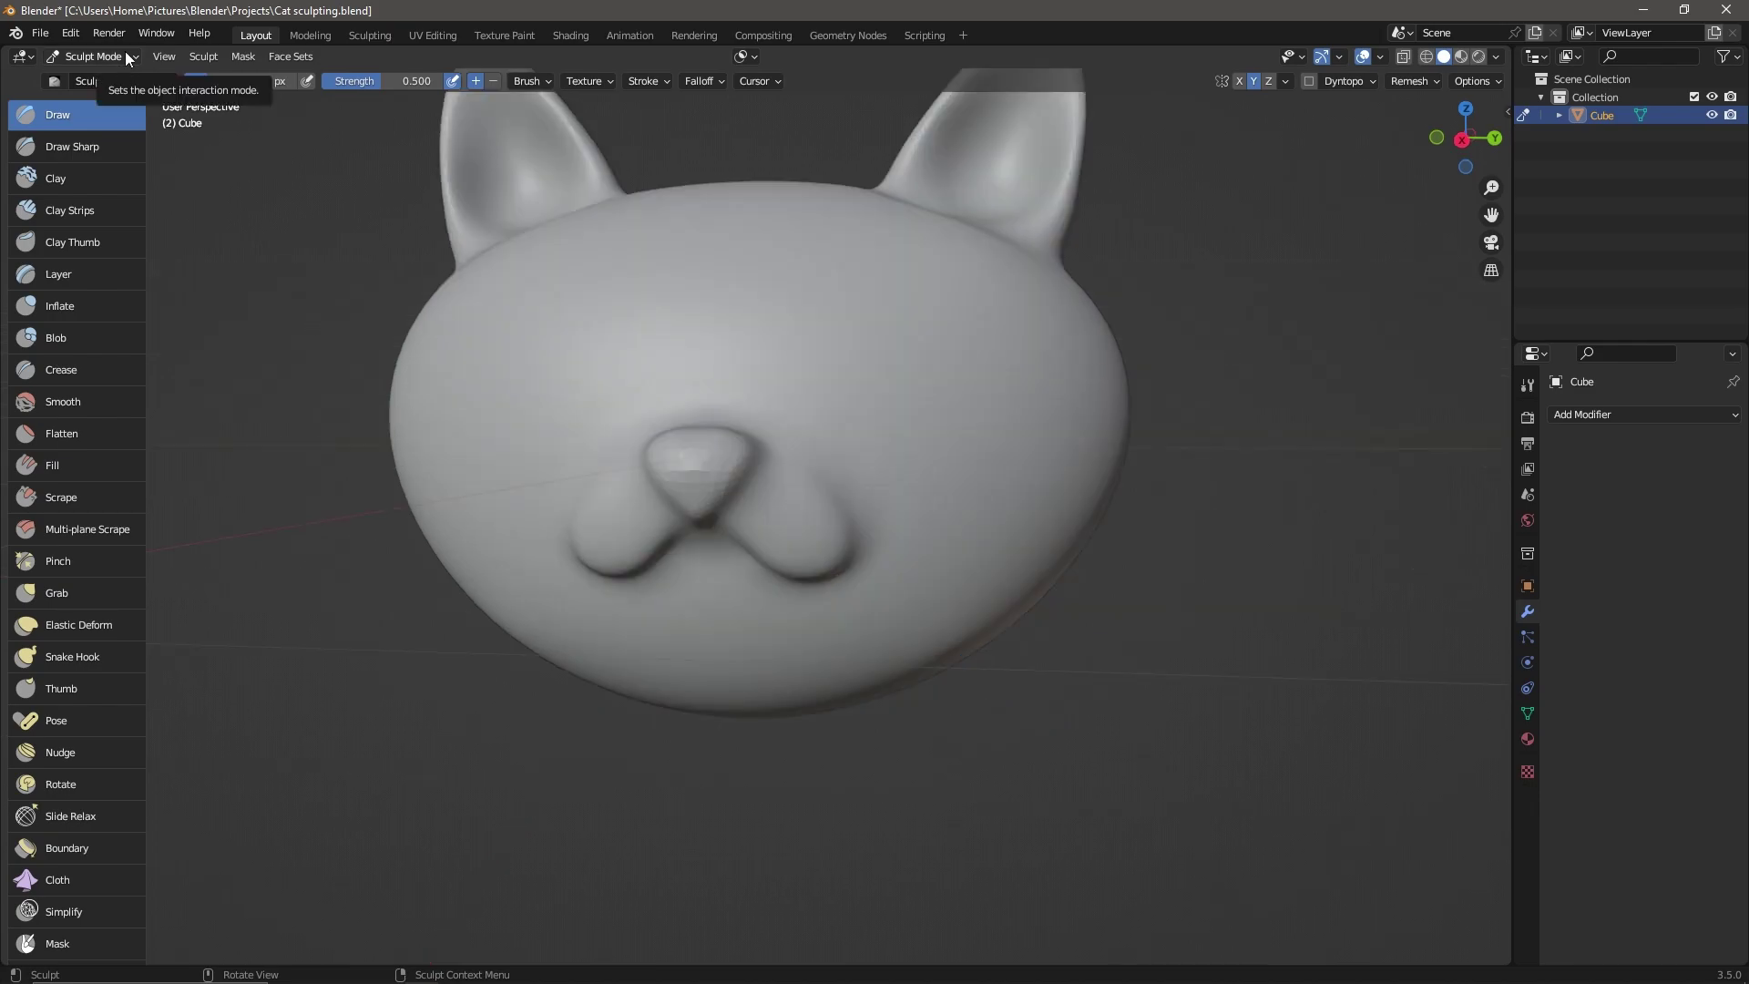
middle_drag(980, 653, 884, 306)
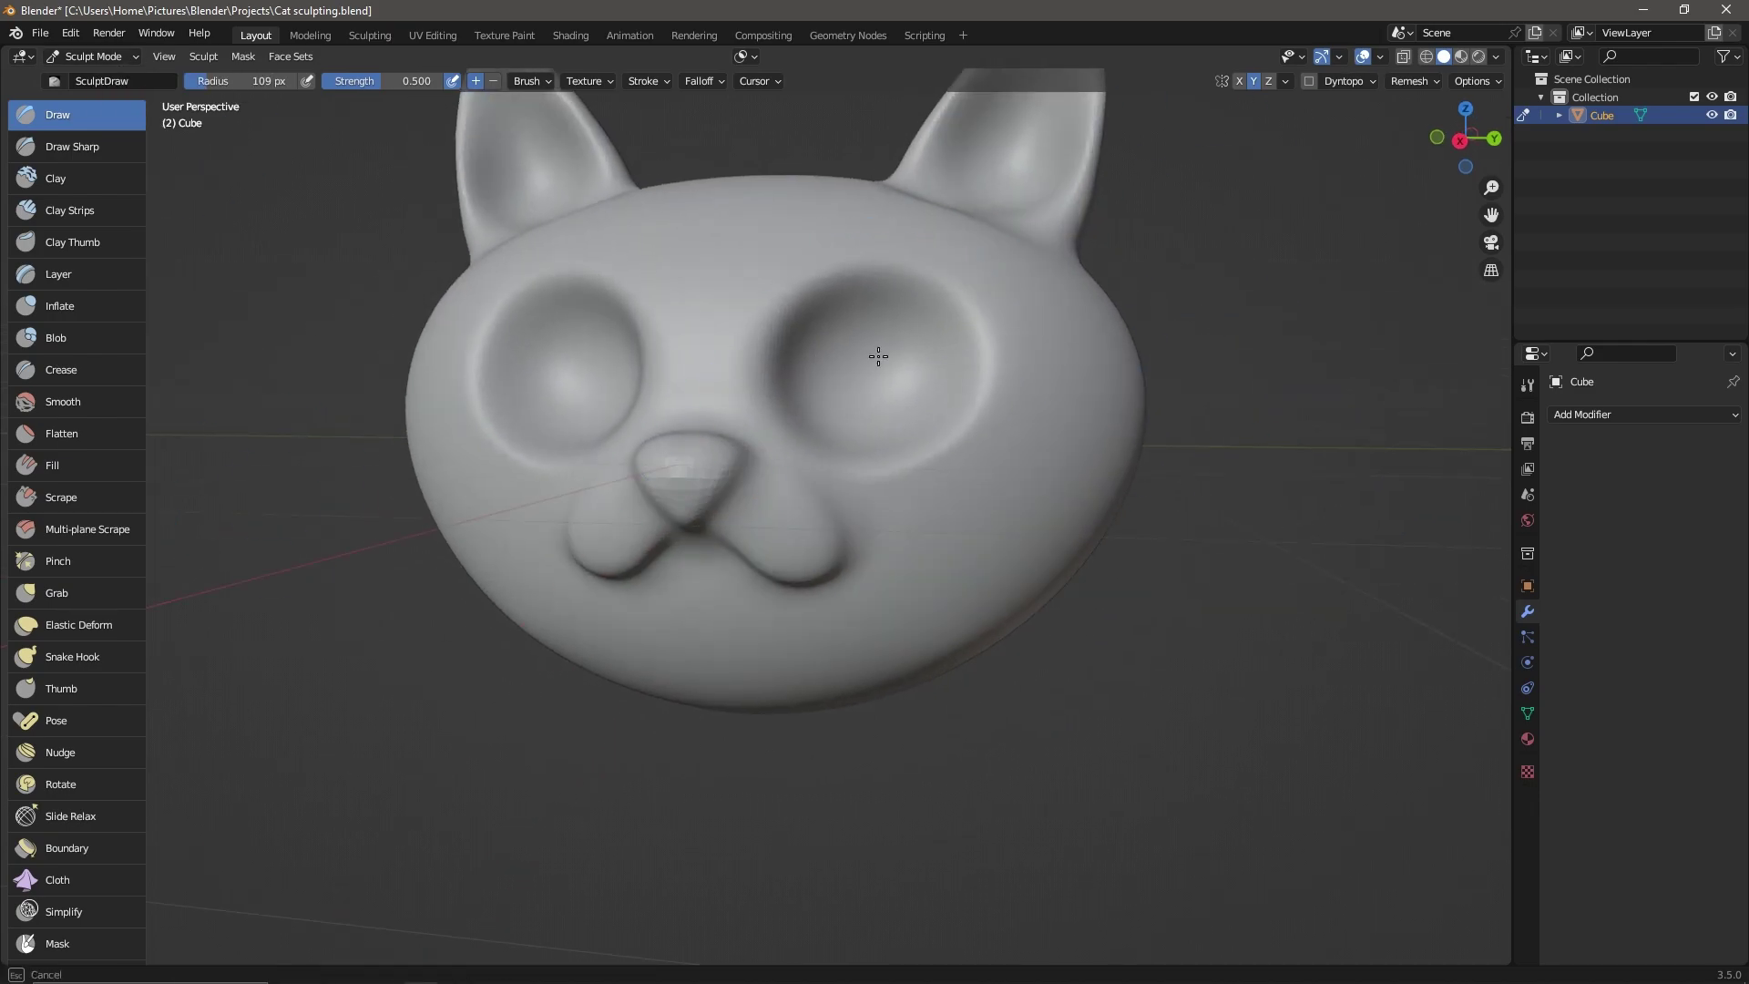
scroll(877, 377, down, 3)
scroll(877, 378, up, 4)
middle_drag(878, 377, 896, 257)
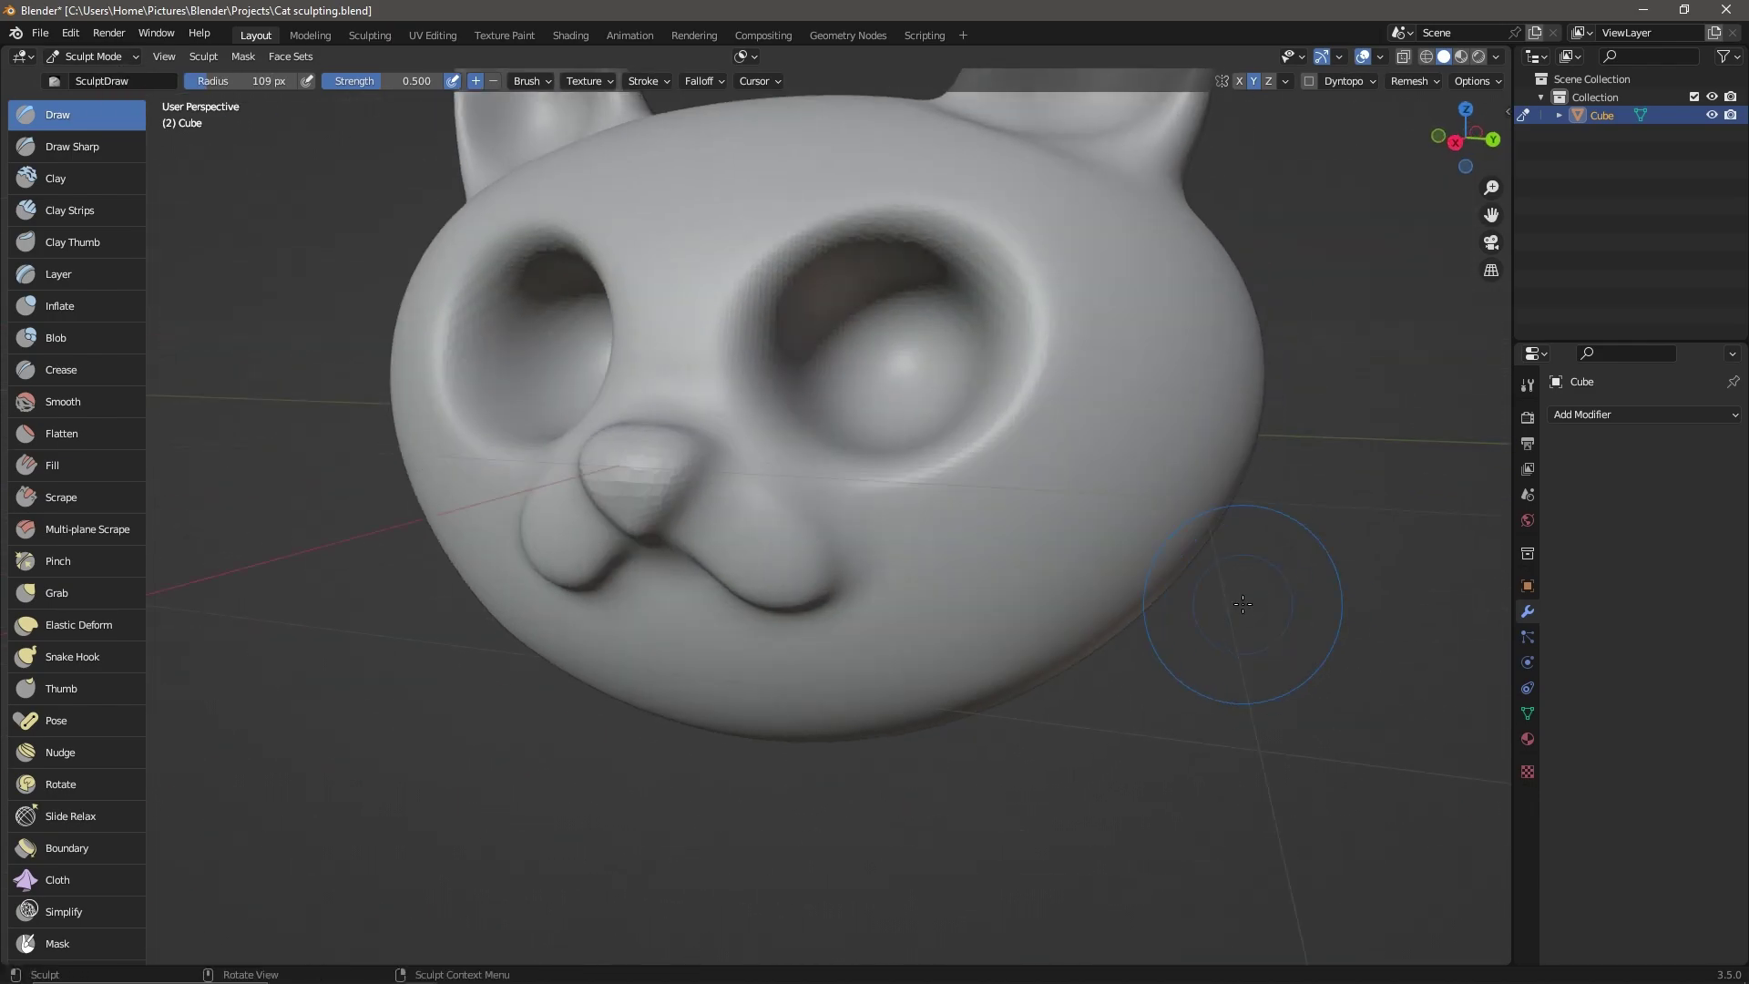
- Pull heavy brows down over the eye sockets with the Grab brush
key(g)
scroll(896, 258, down, 3)
middle_drag(808, 313, 1279, 473)
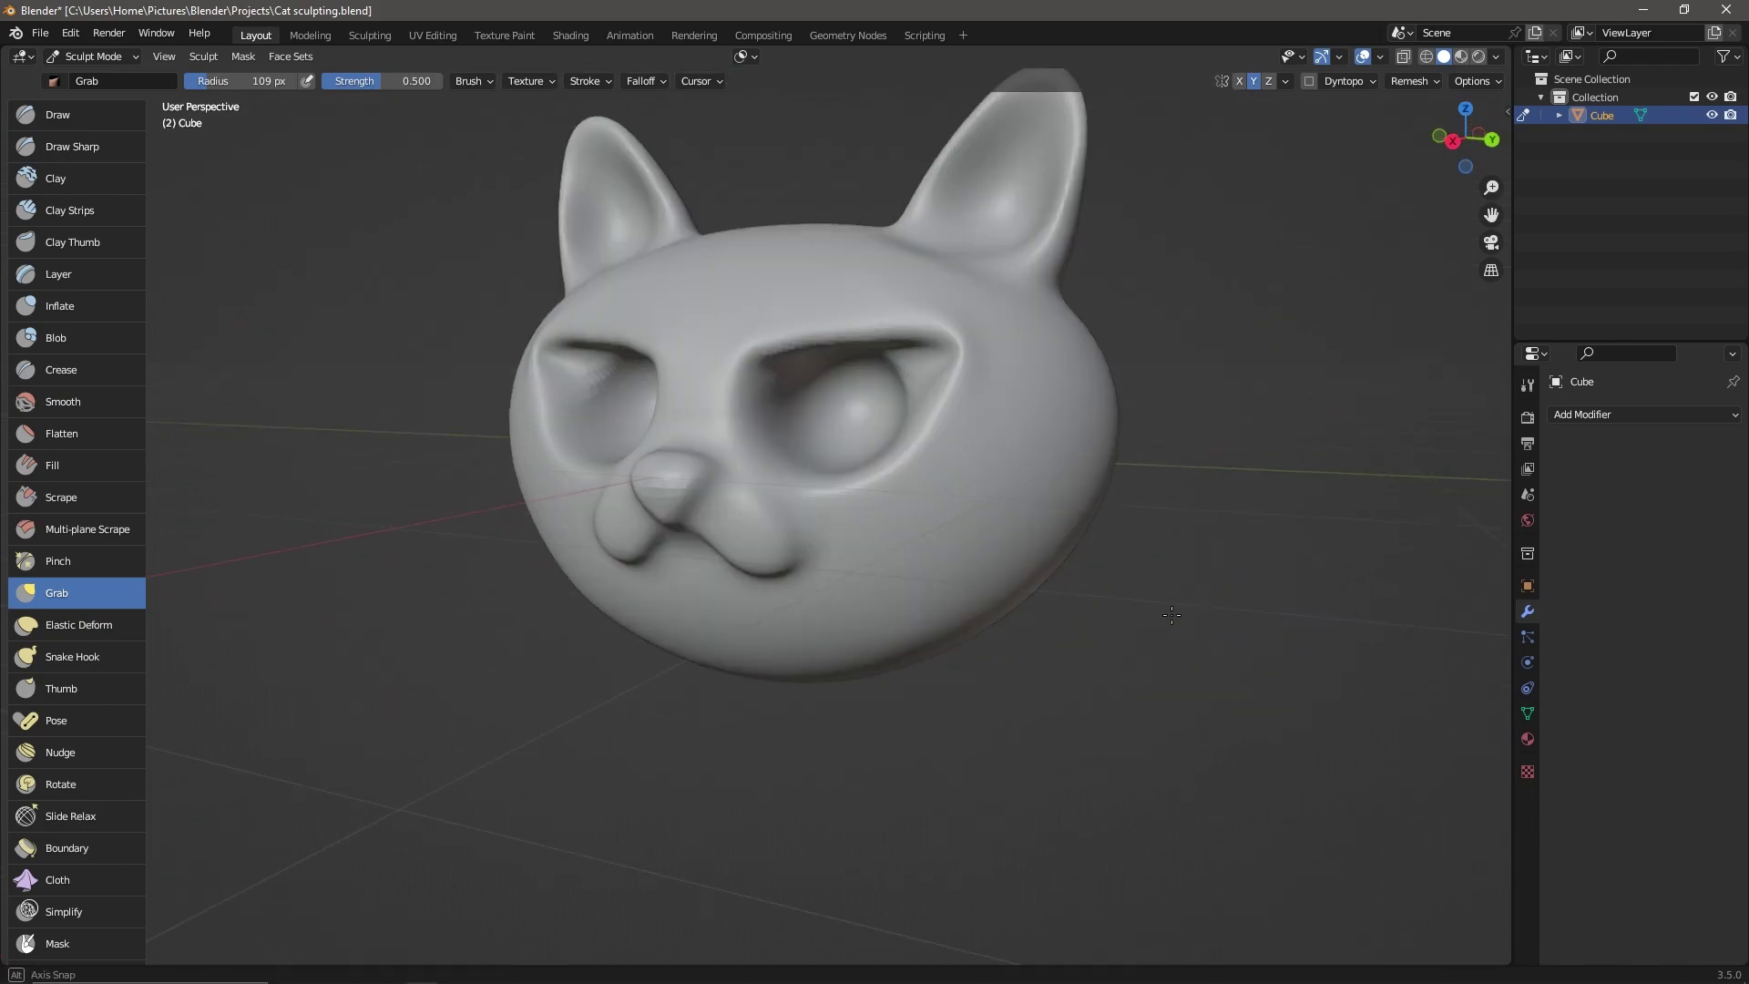
scroll(1279, 473, up, 2)
scroll(570, 336, down, 3)
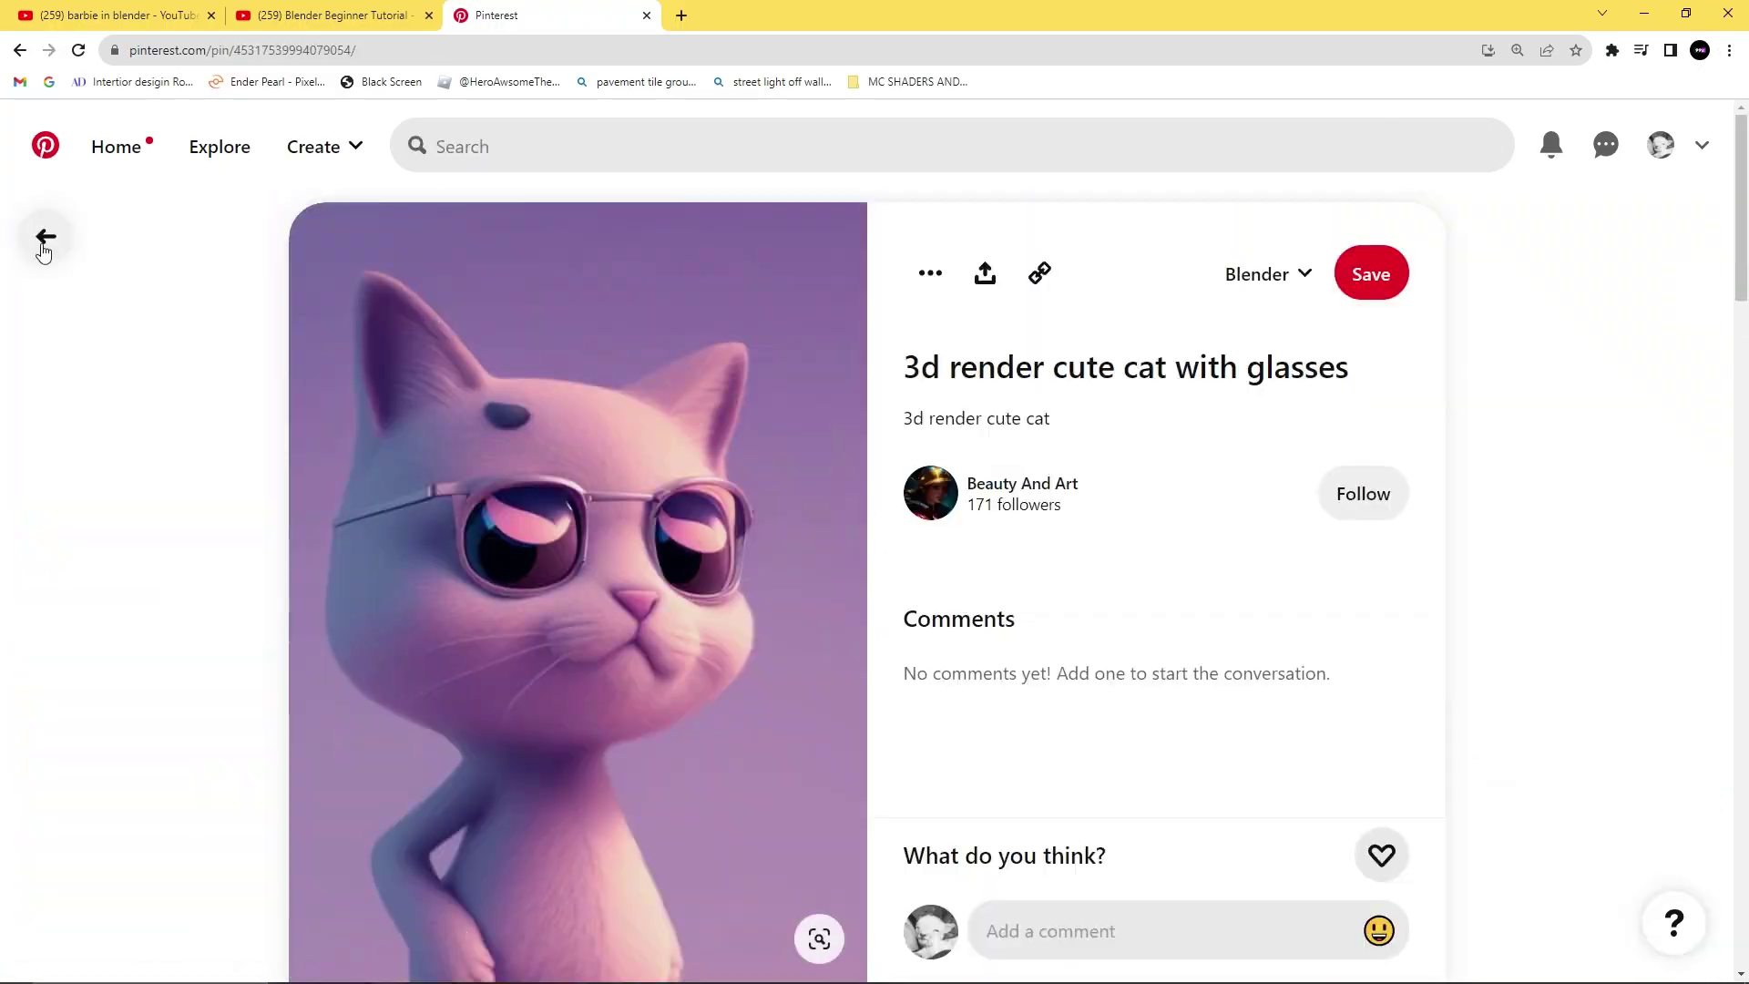
- View the cat head from three-quarter and frontal angles with the Grab brush active
middle_drag(570, 335, 1206, 531)
mouse_move(964, 516)
middle_down()
mouse_move(1011, 480)
mouse_move(1118, 603)
middle_up()
key(g)
scroll(1118, 603, up, 3)
scroll(1118, 603, down, 3)
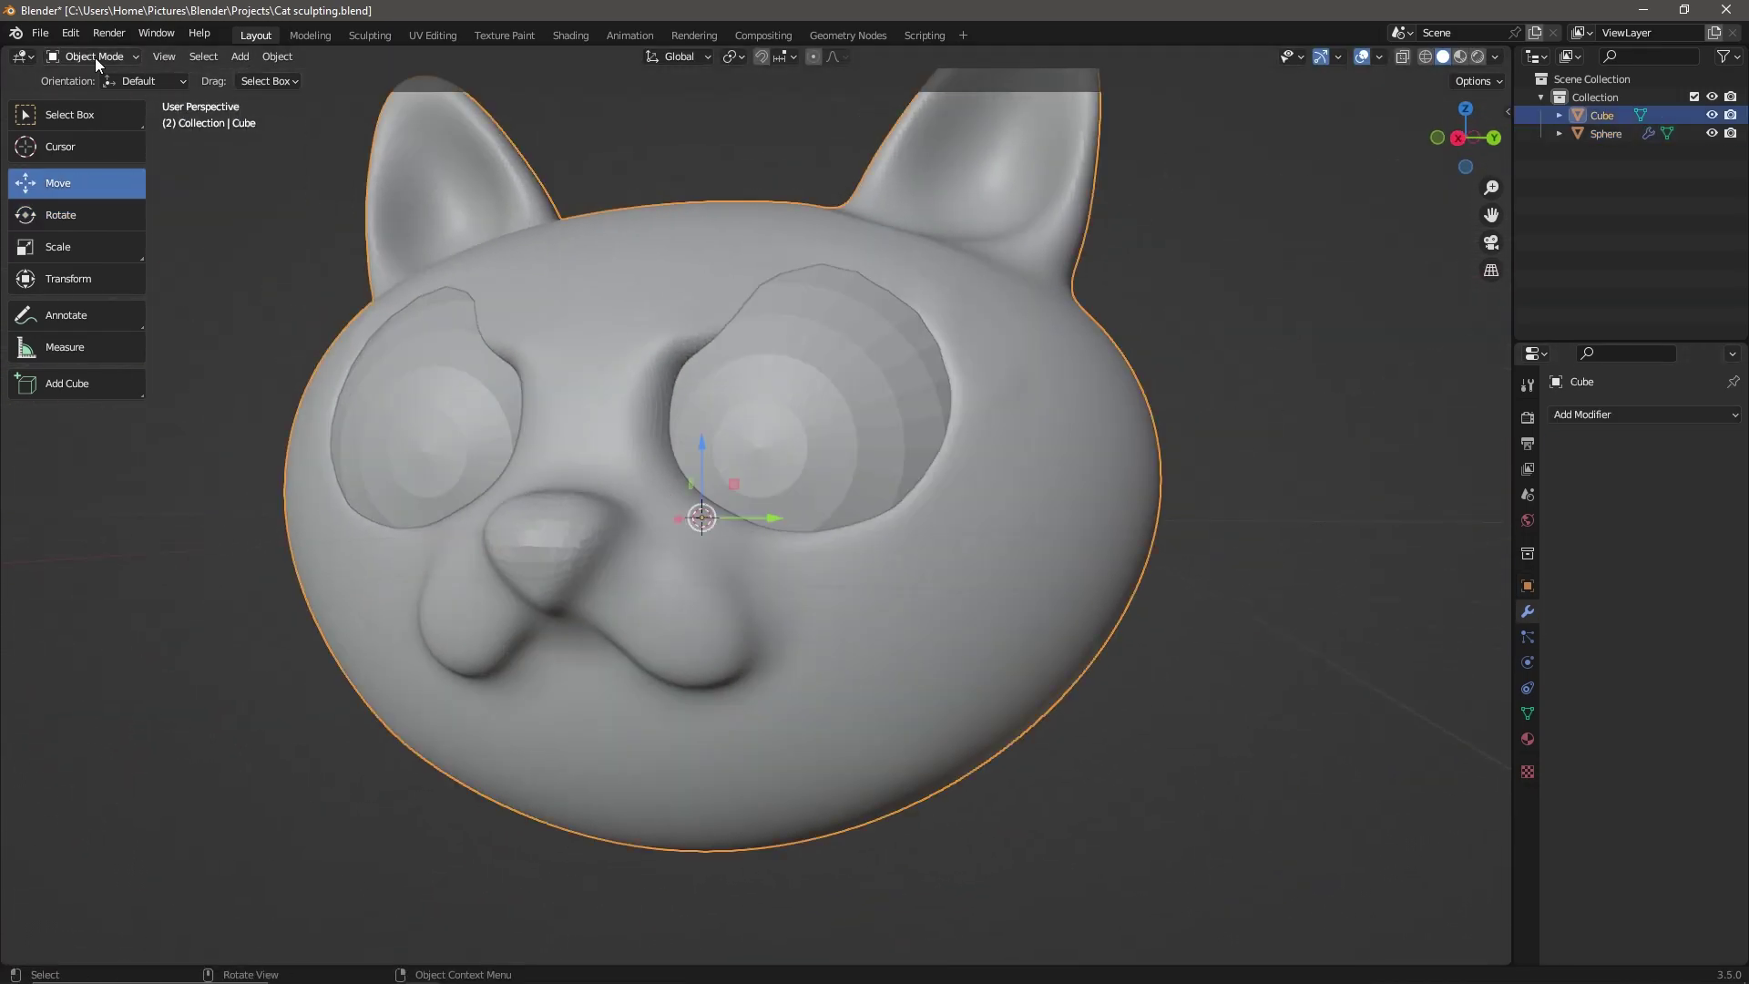
- Reselect the head in Sculpt Mode and review the eye area from side and three-quarter angles
click(96, 57)
click(91, 117)
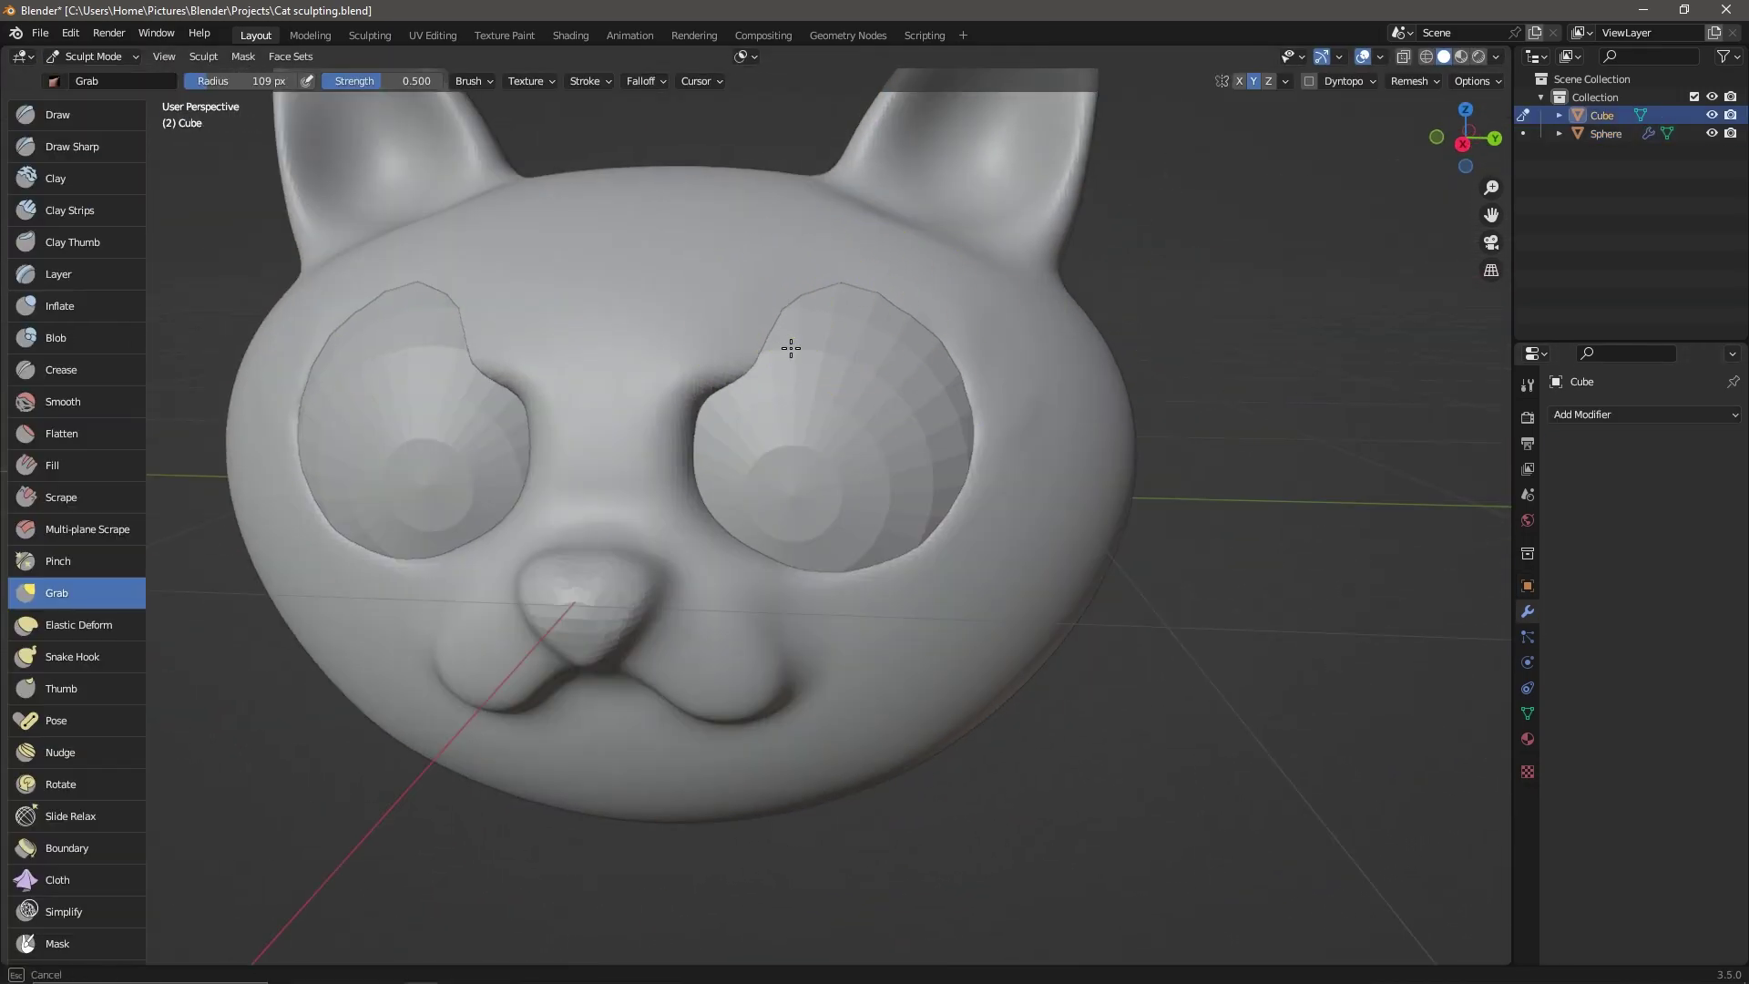
scroll(941, 345, down, 3)
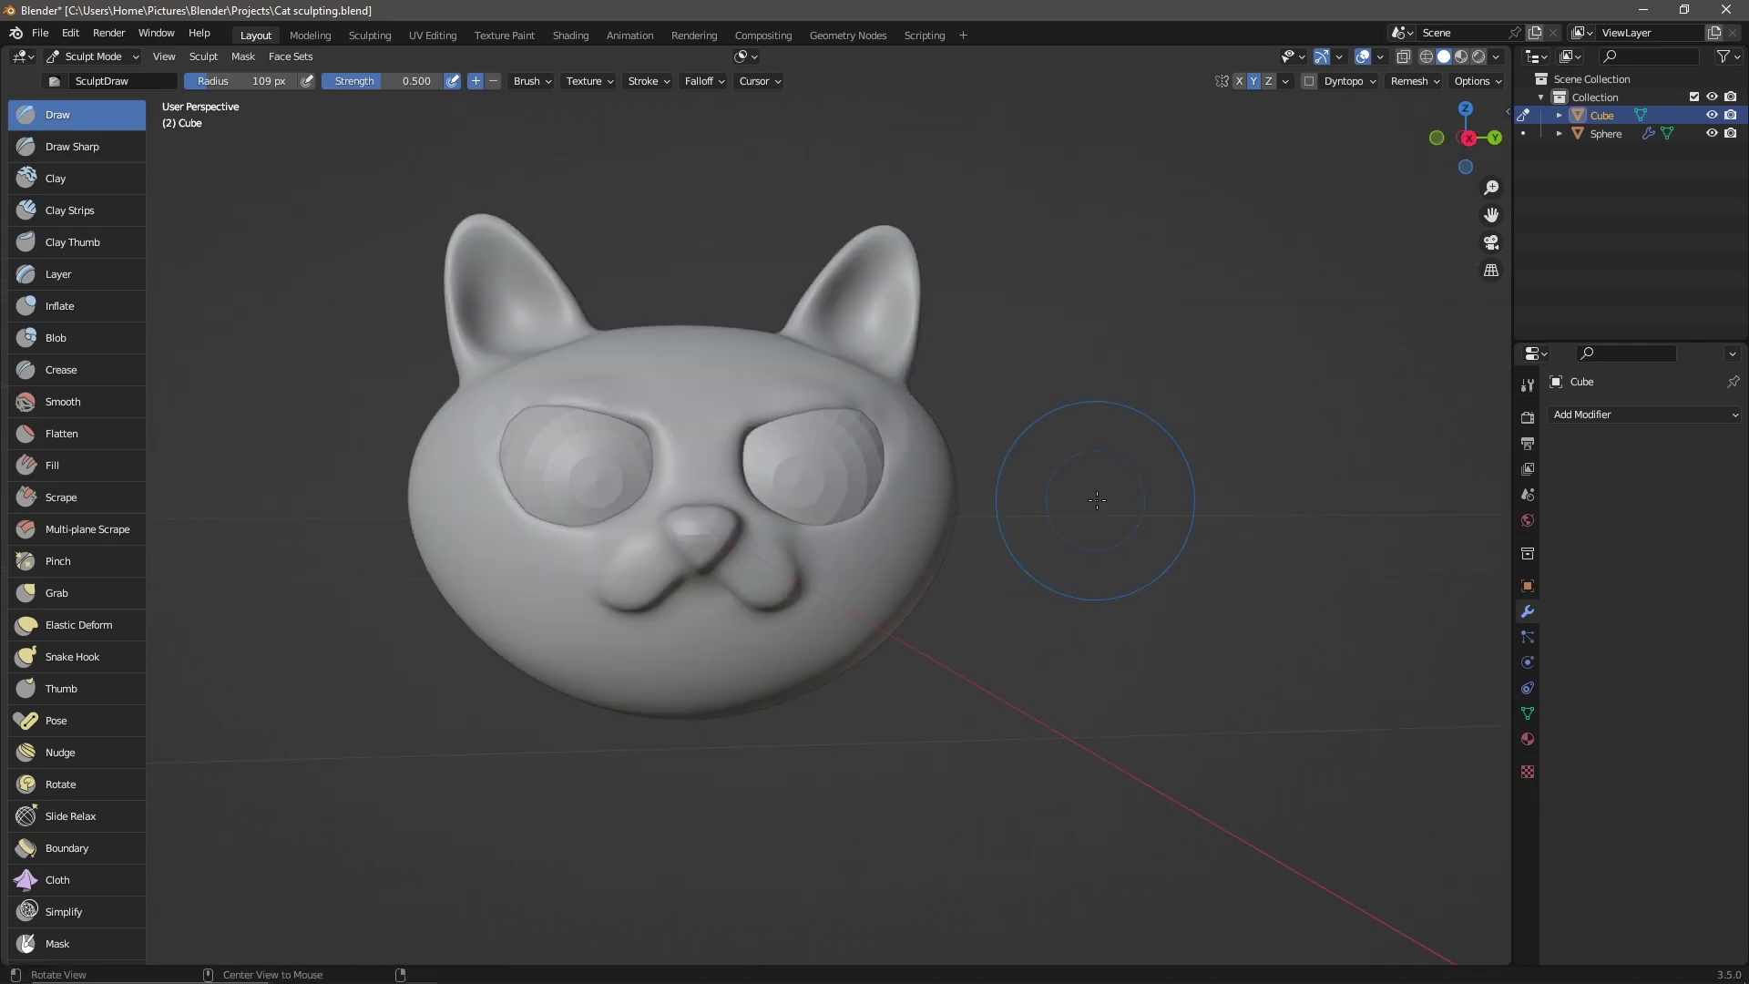
mouse_move(1054, 468)
middle_down()
mouse_move(879, 488)
mouse_move(925, 476)
mouse_move(788, 401)
middle_up()
scroll(787, 401, up, 3)
scroll(905, 687, down, 3)
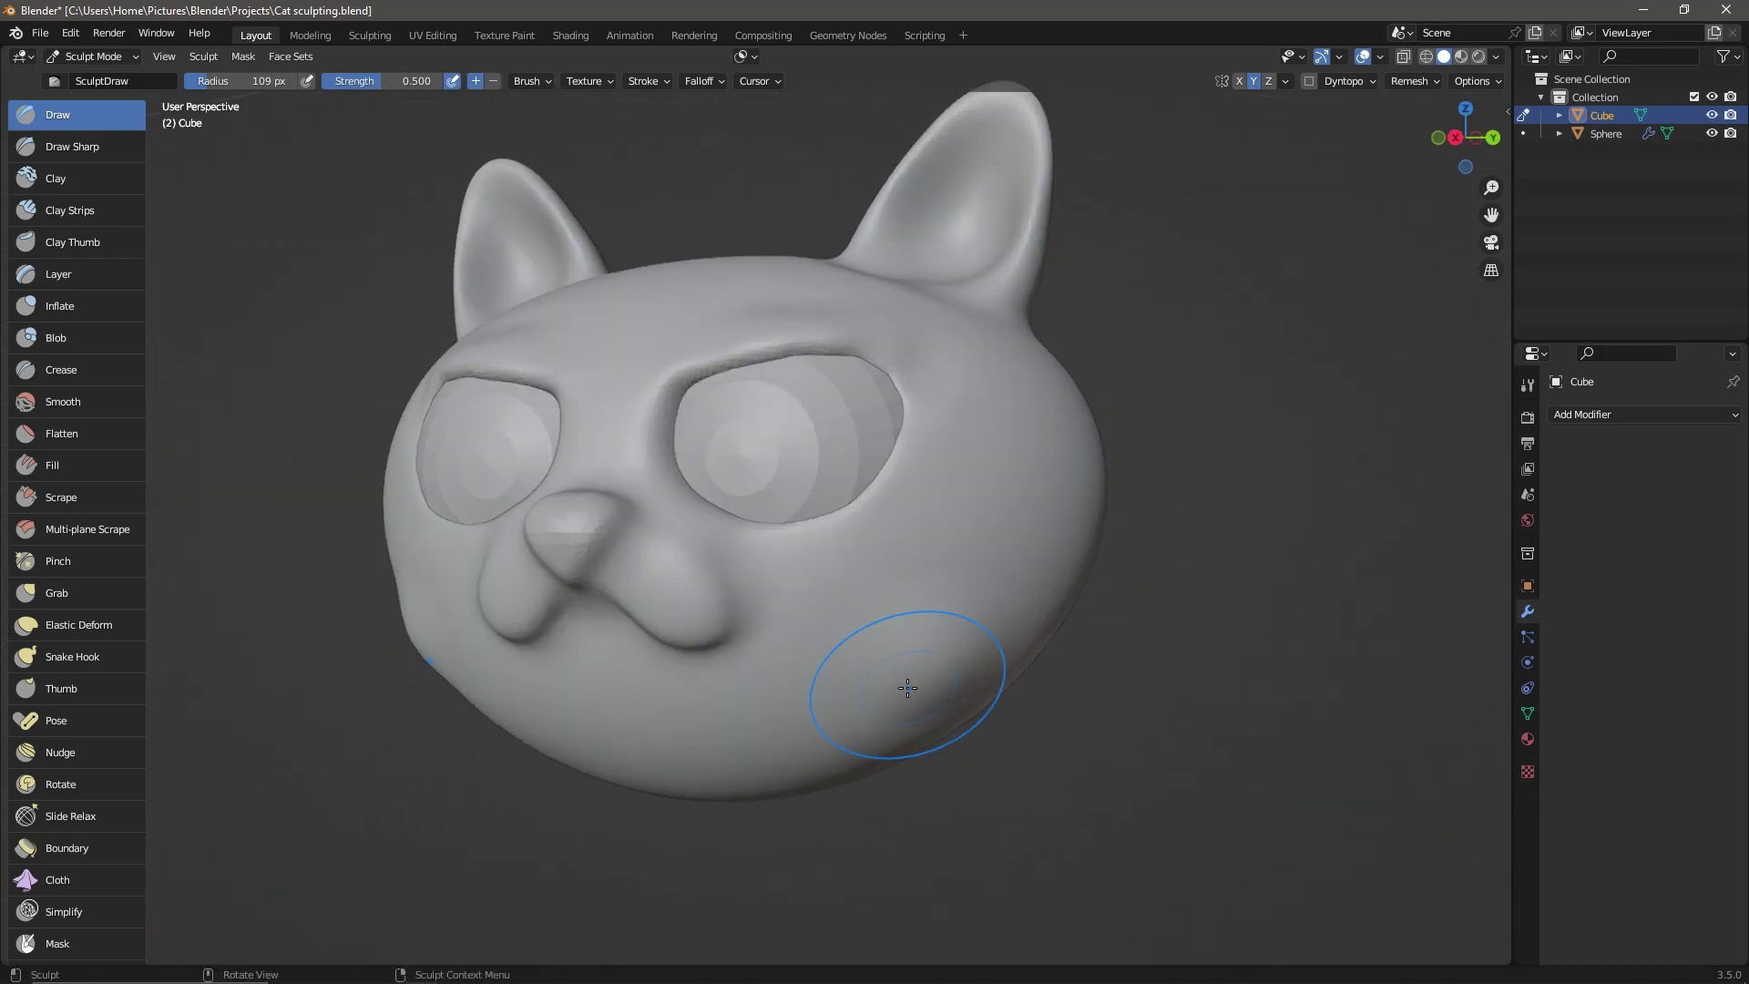
mouse_move(905, 687)
middle_down()
mouse_move(1007, 687)
mouse_move(820, 513)
mouse_move(766, 543)
mouse_move(1054, 586)
mouse_move(1066, 637)
mouse_move(1060, 392)
mouse_move(1101, 648)
mouse_move(902, 520)
mouse_move(1019, 276)
middle_up()
scroll(1054, 586, up, 3)
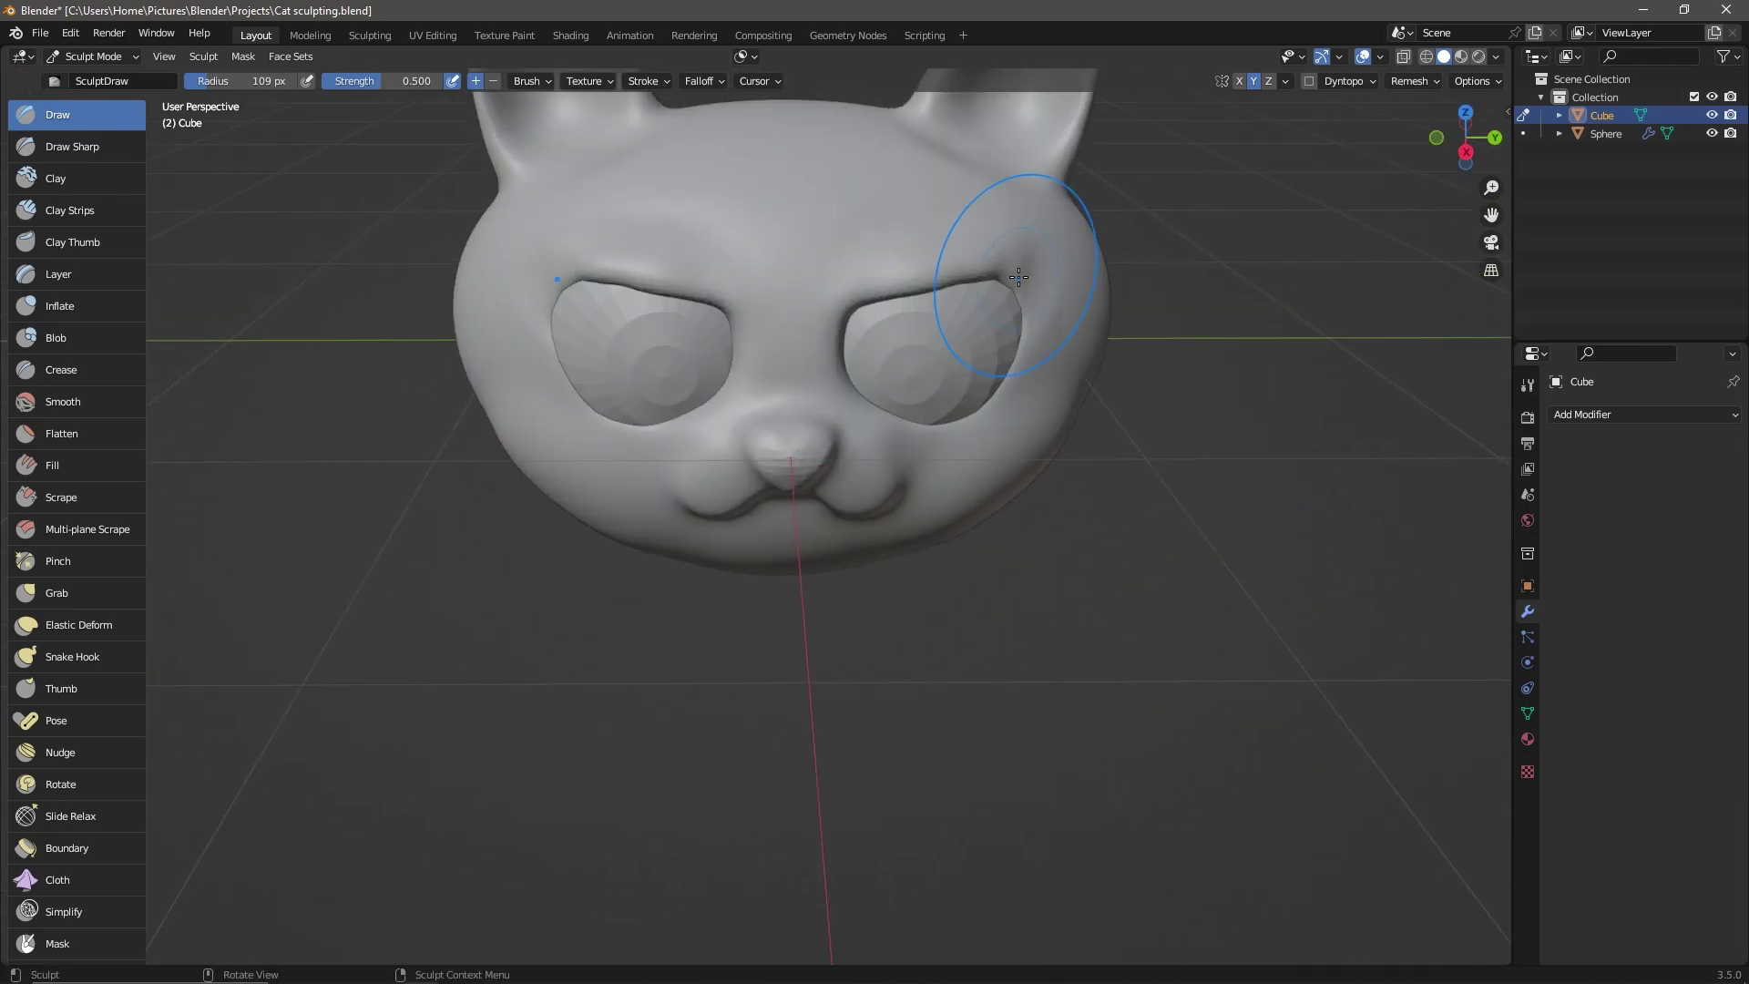
scroll(1199, 518, down, 3)
mouse_move(1140, 462)
middle_down()
mouse_move(1585, 246)
mouse_move(1130, 292)
mouse_move(1152, 358)
middle_up()
mouse_move(1020, 477)
middle_down()
mouse_move(1171, 352)
mouse_move(1249, 449)
mouse_move(1283, 393)
mouse_move(1045, 585)
middle_up()
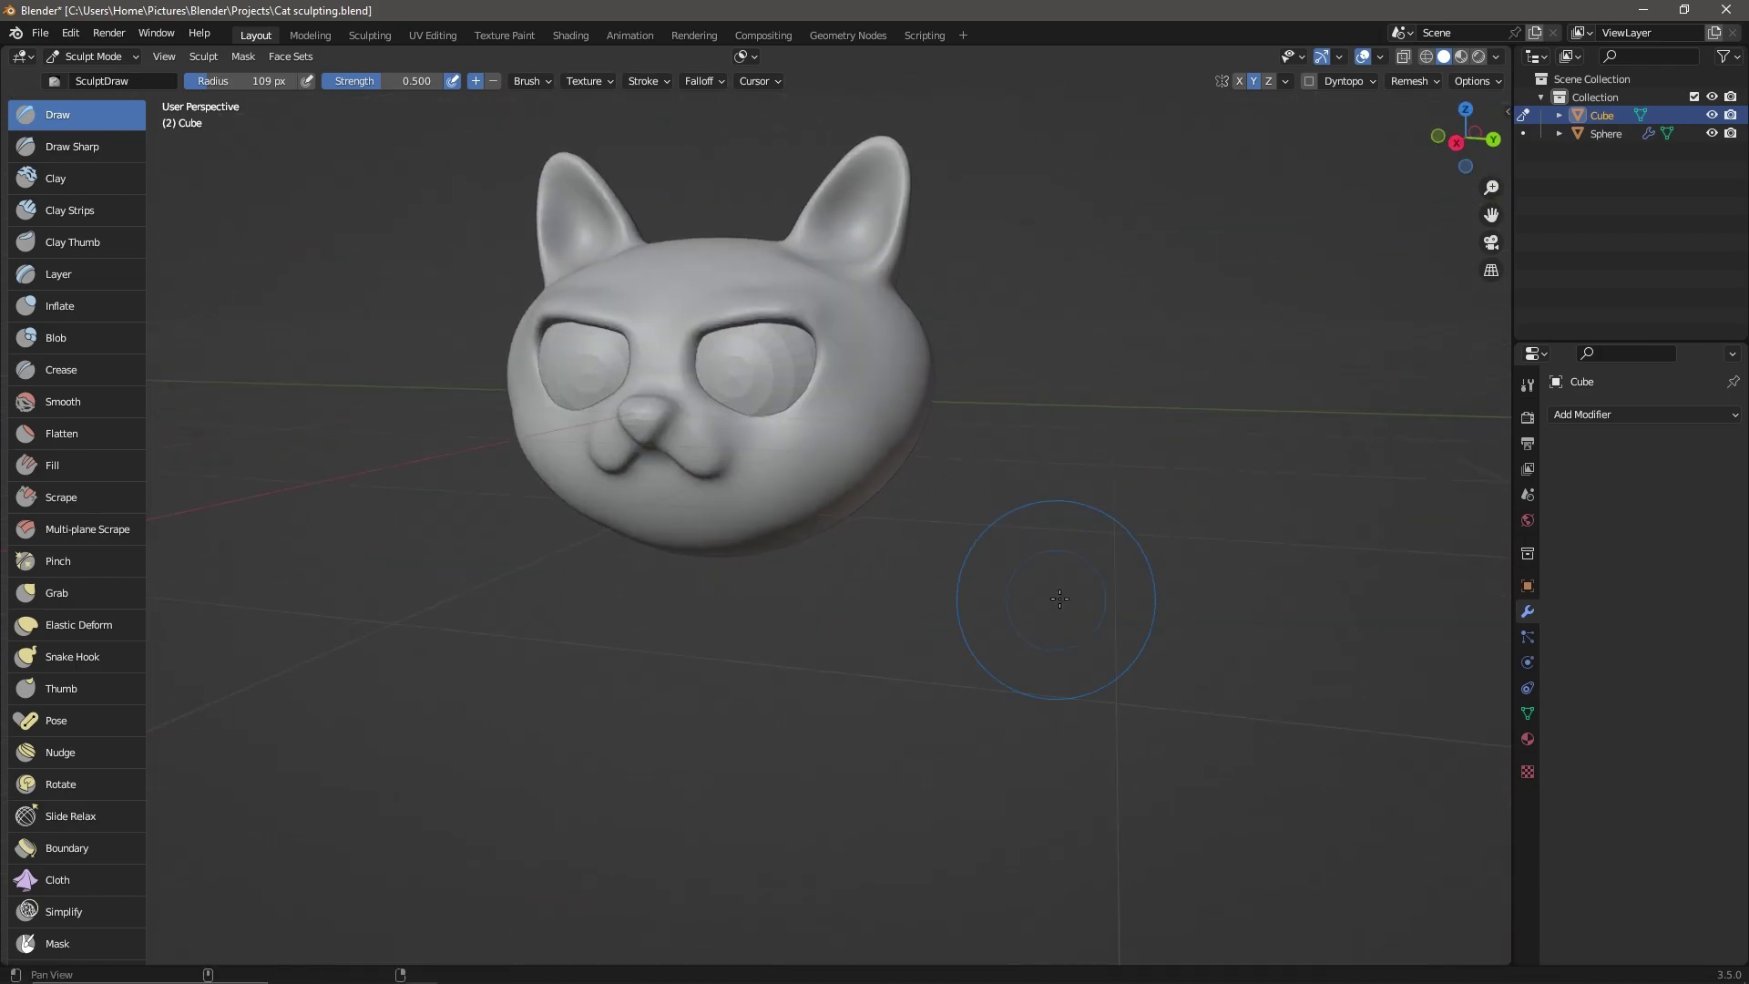
- Sculpt eyelids around the eyeballs with the Draw Sharp brush
scroll(1045, 585, down, 2)
key(shift+x)
scroll(1074, 566, up, 2)
scroll(1167, 567, up, 2)
mouse_move(1166, 567)
middle_down()
mouse_move(1131, 517)
mouse_move(1059, 499)
middle_up()
scroll(1132, 516, down, 2)
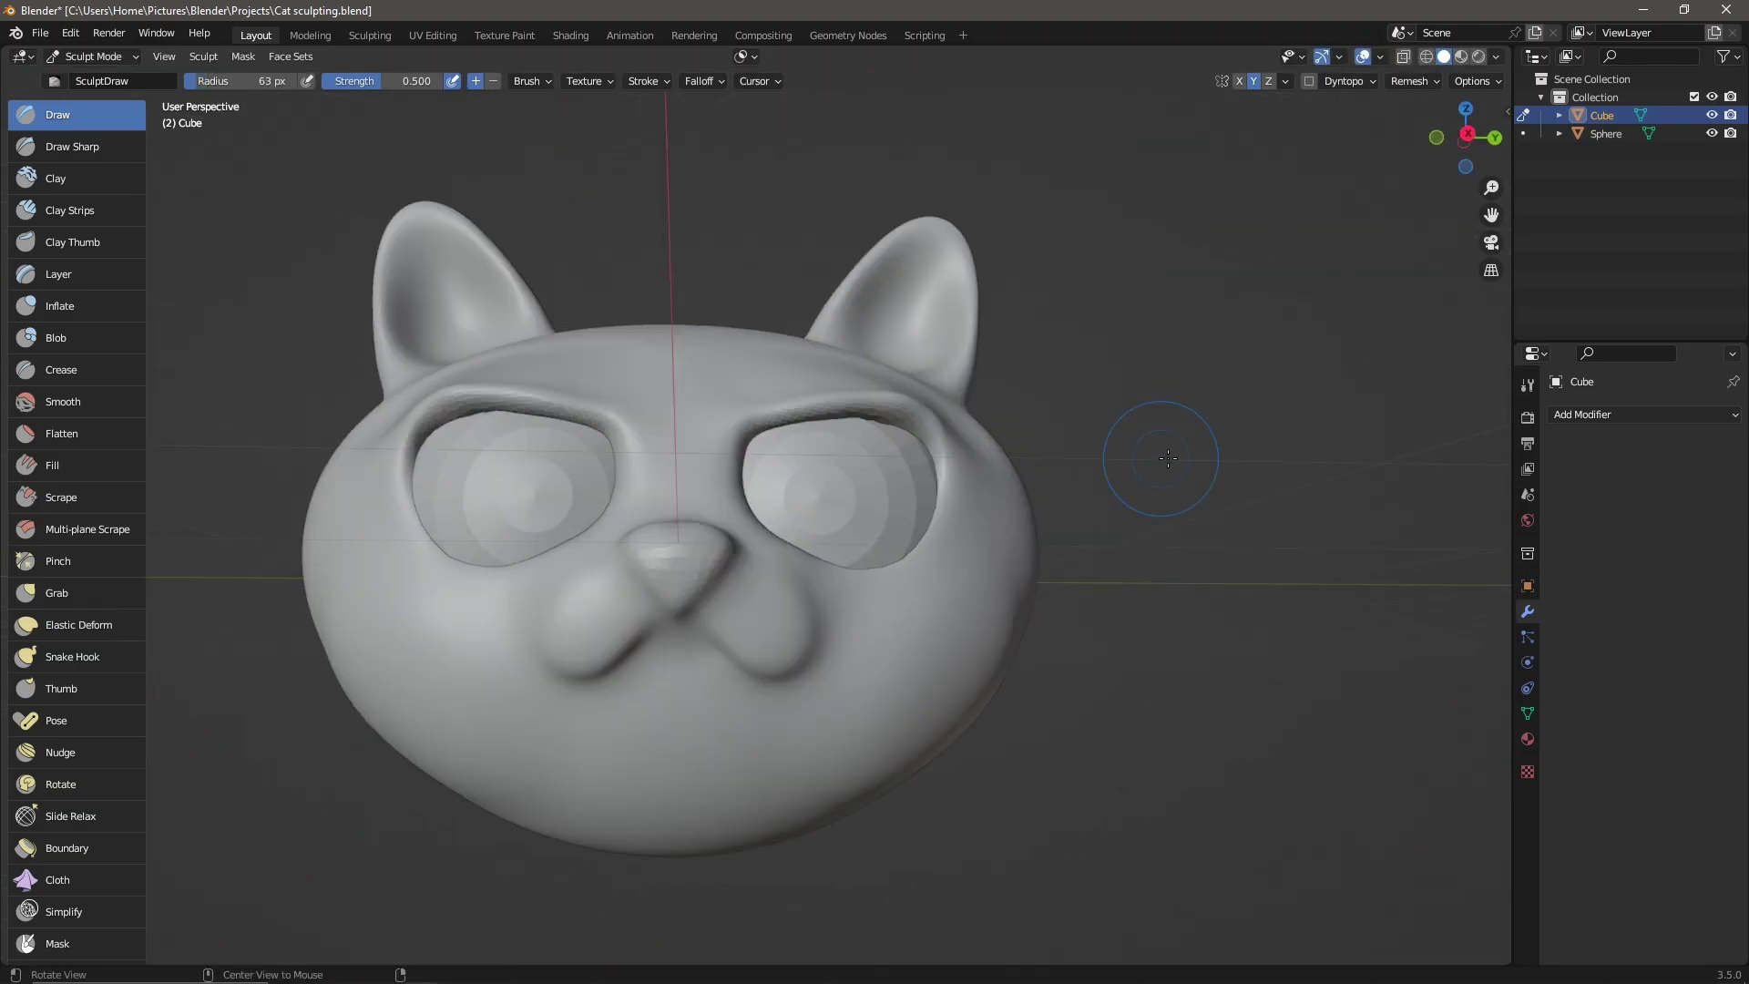
alt+drag(1169, 459, 1026, 552)
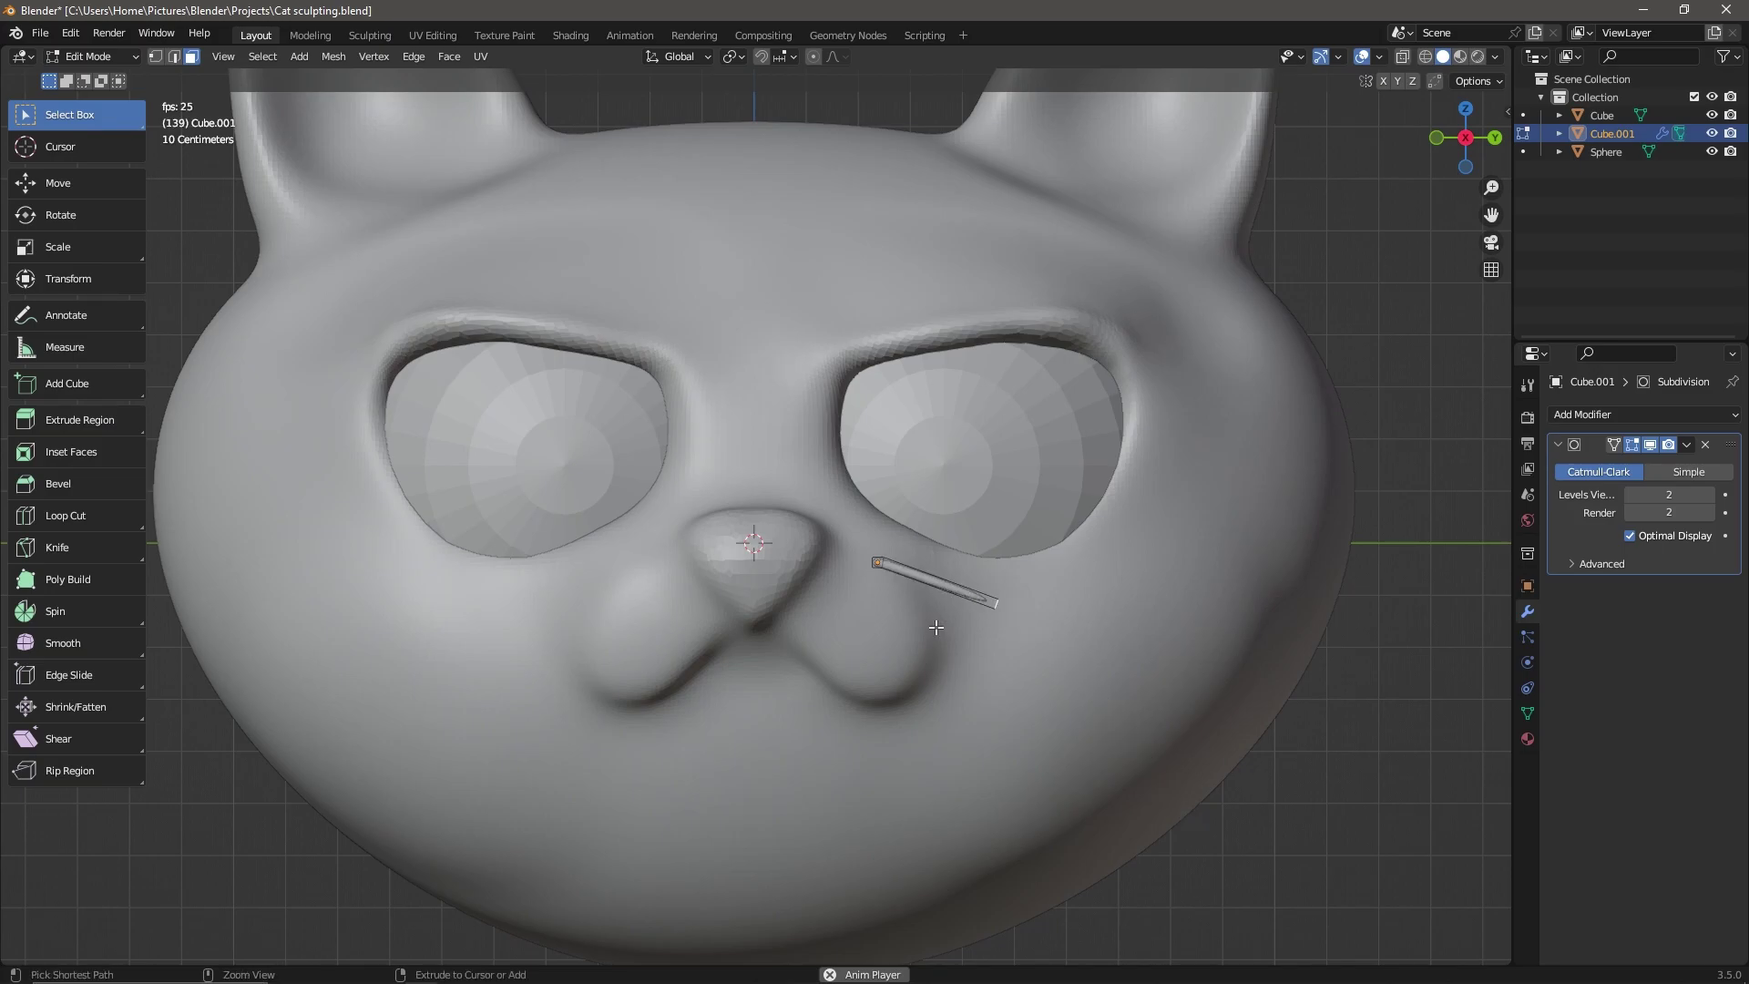
- Finish shaping the curved whisker strand in Edit Mode and select it
scroll(1305, 589, down, 2)
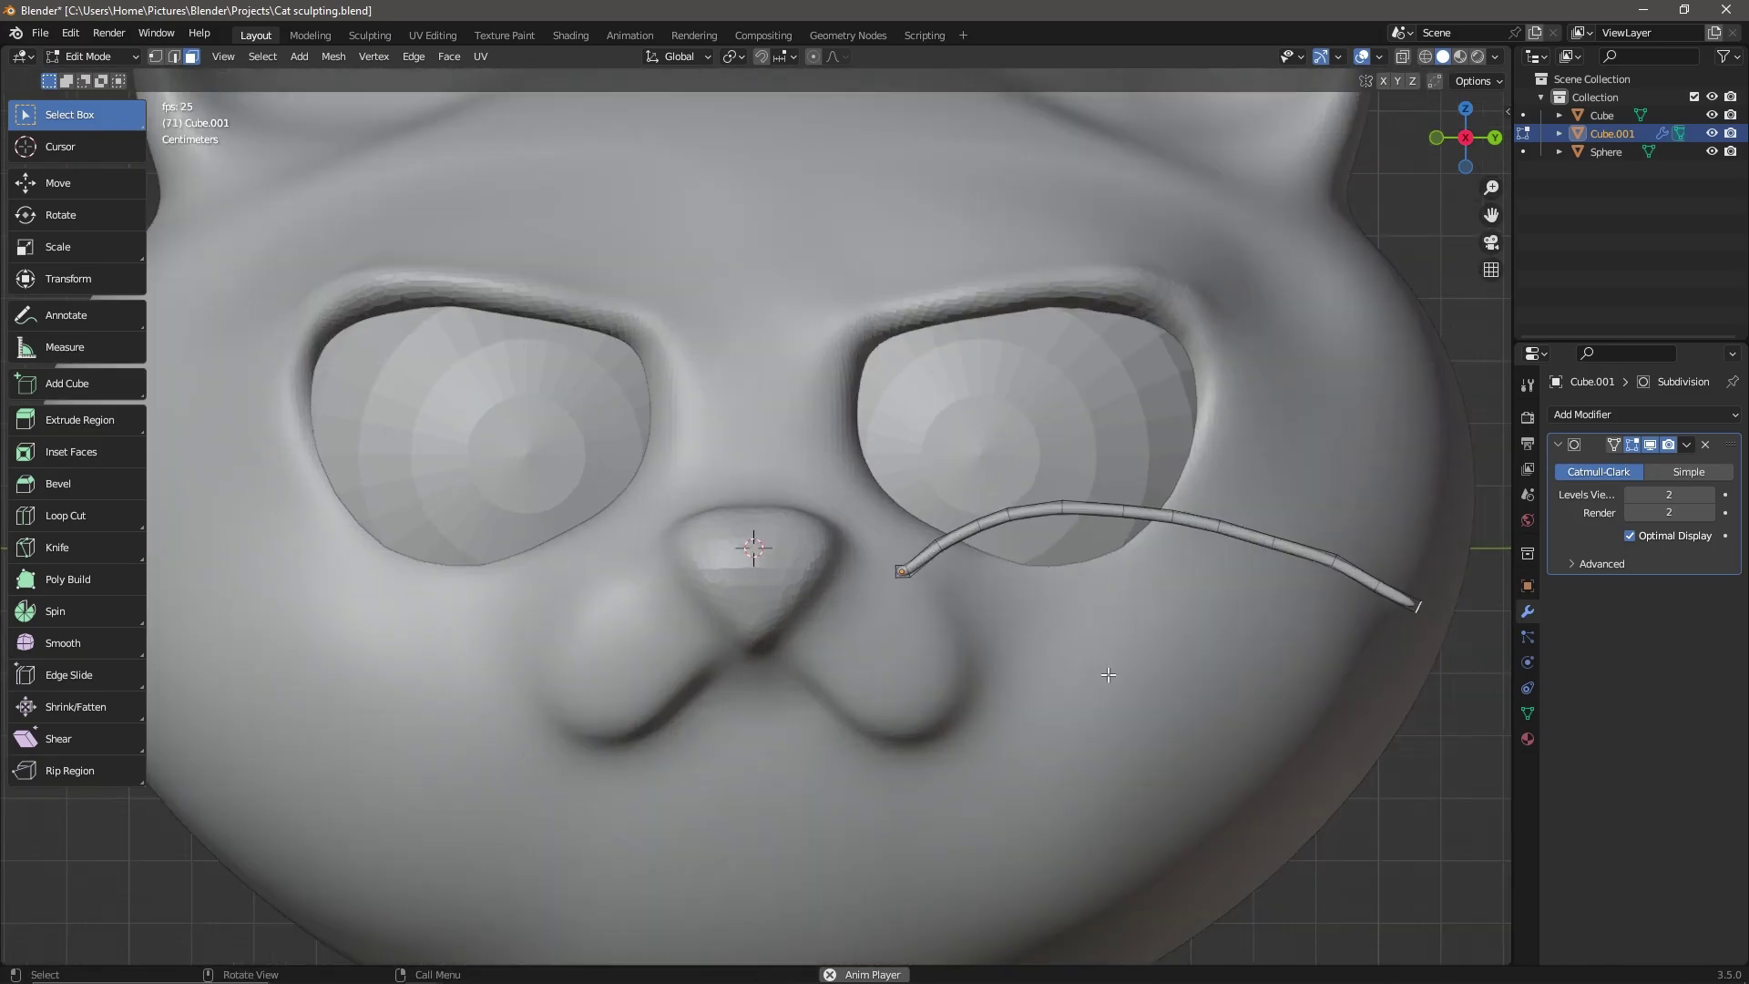
key(Tab)
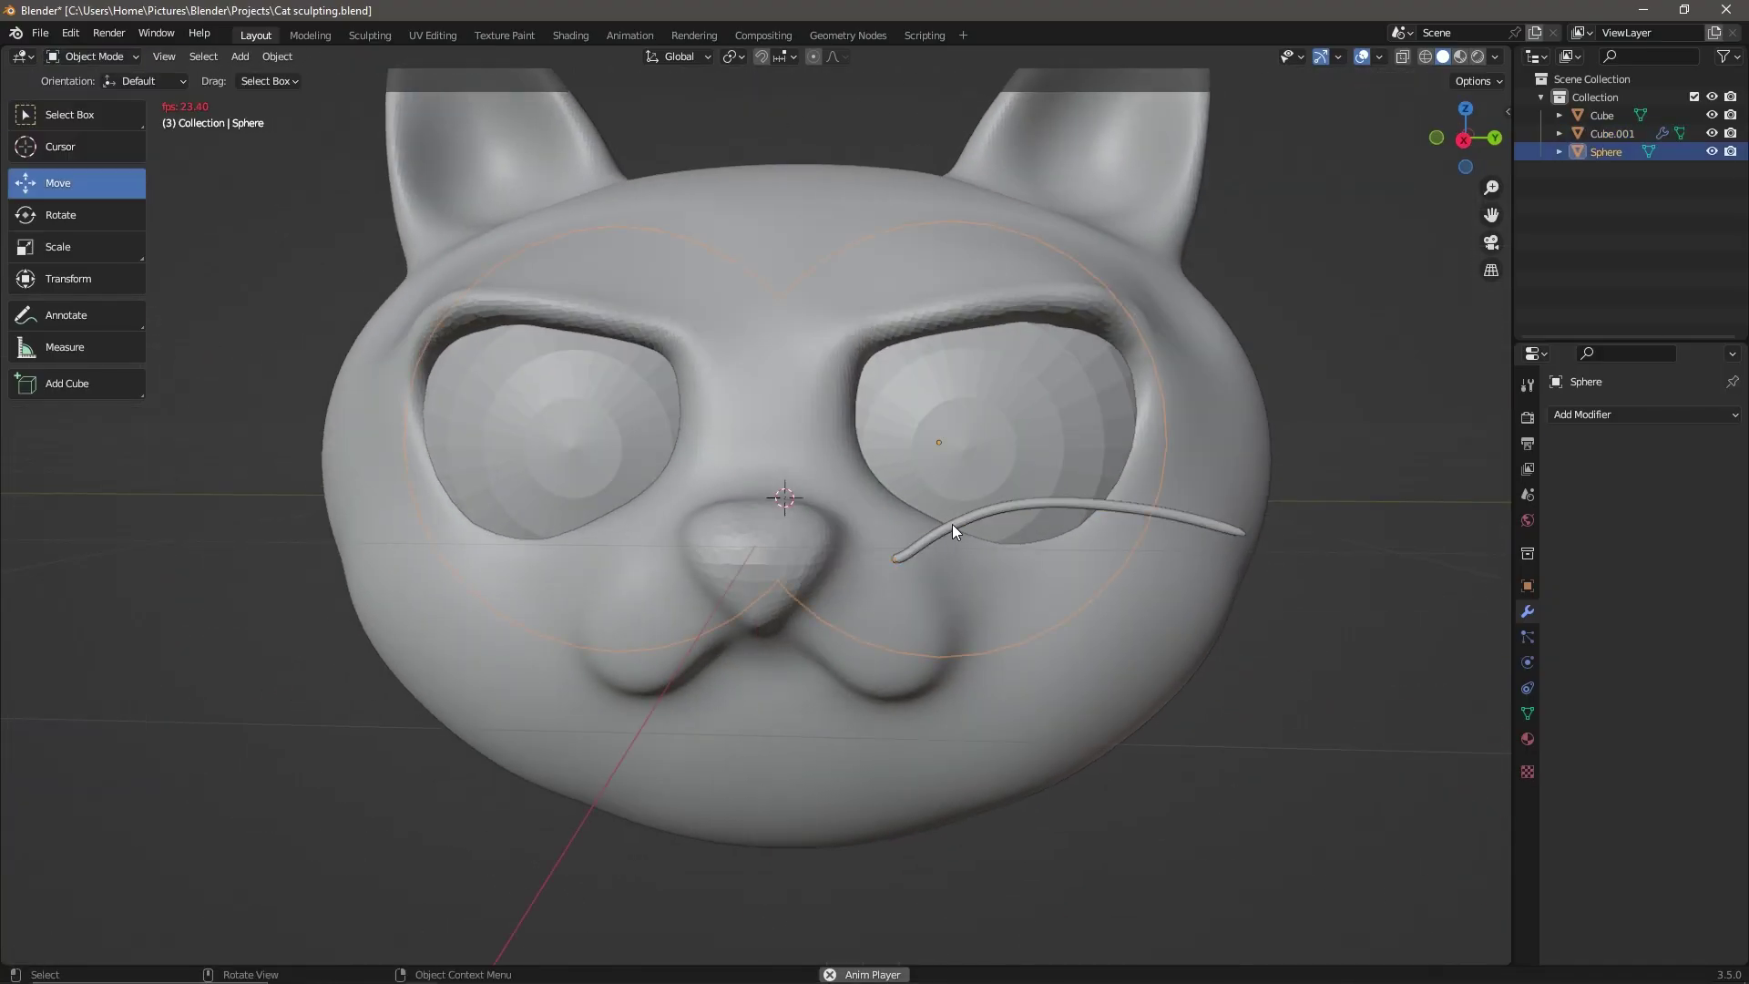
middle_drag(953, 523, 834, 461)
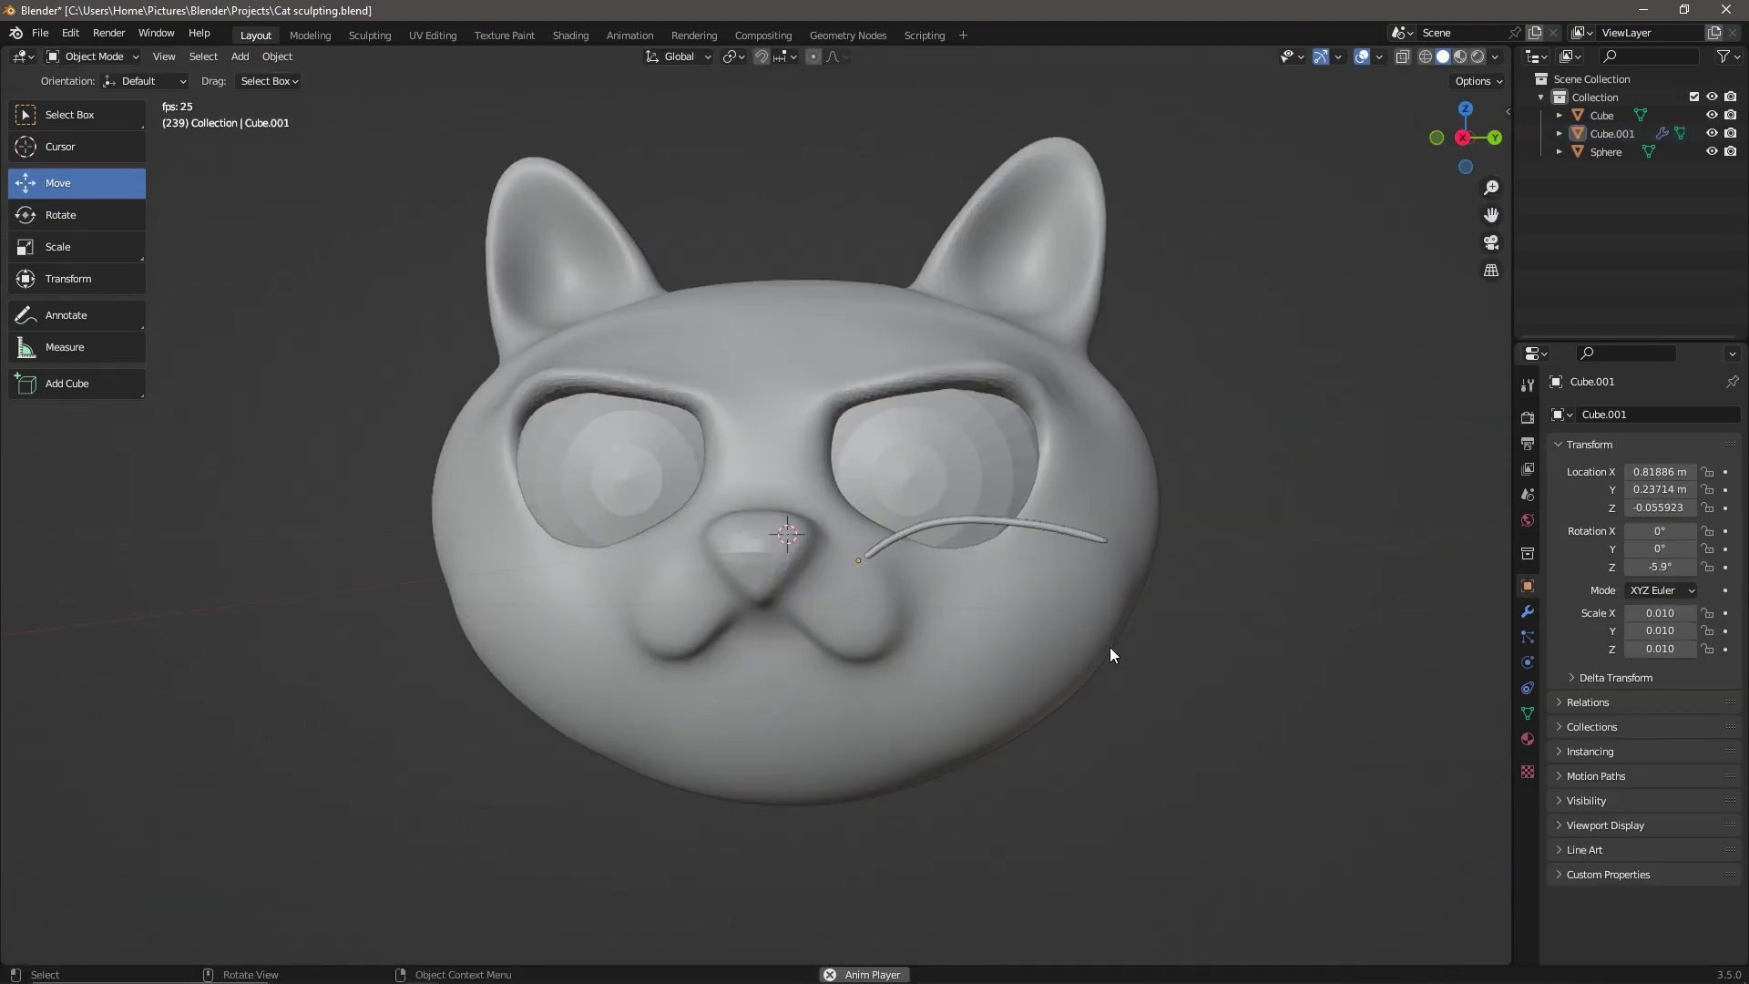
click(947, 545)
- Place the whisker copies on the opposite side of the muzzle, rotated -180° on Z
key(g)
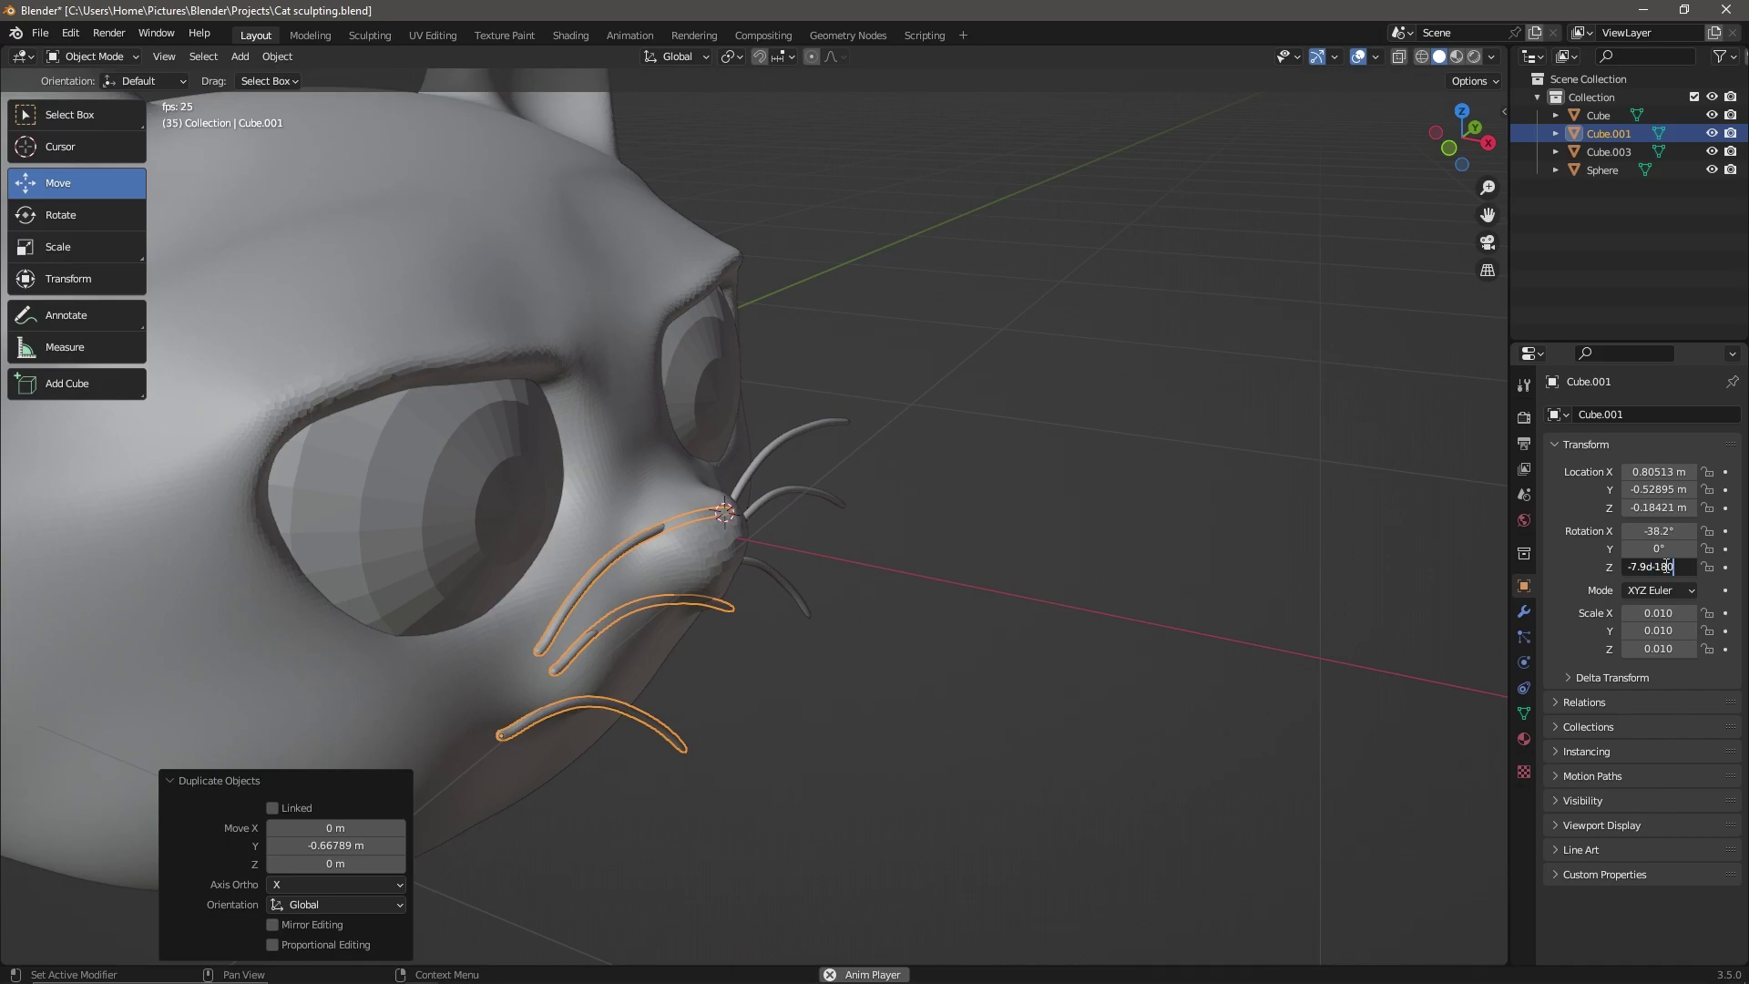
key(Return)
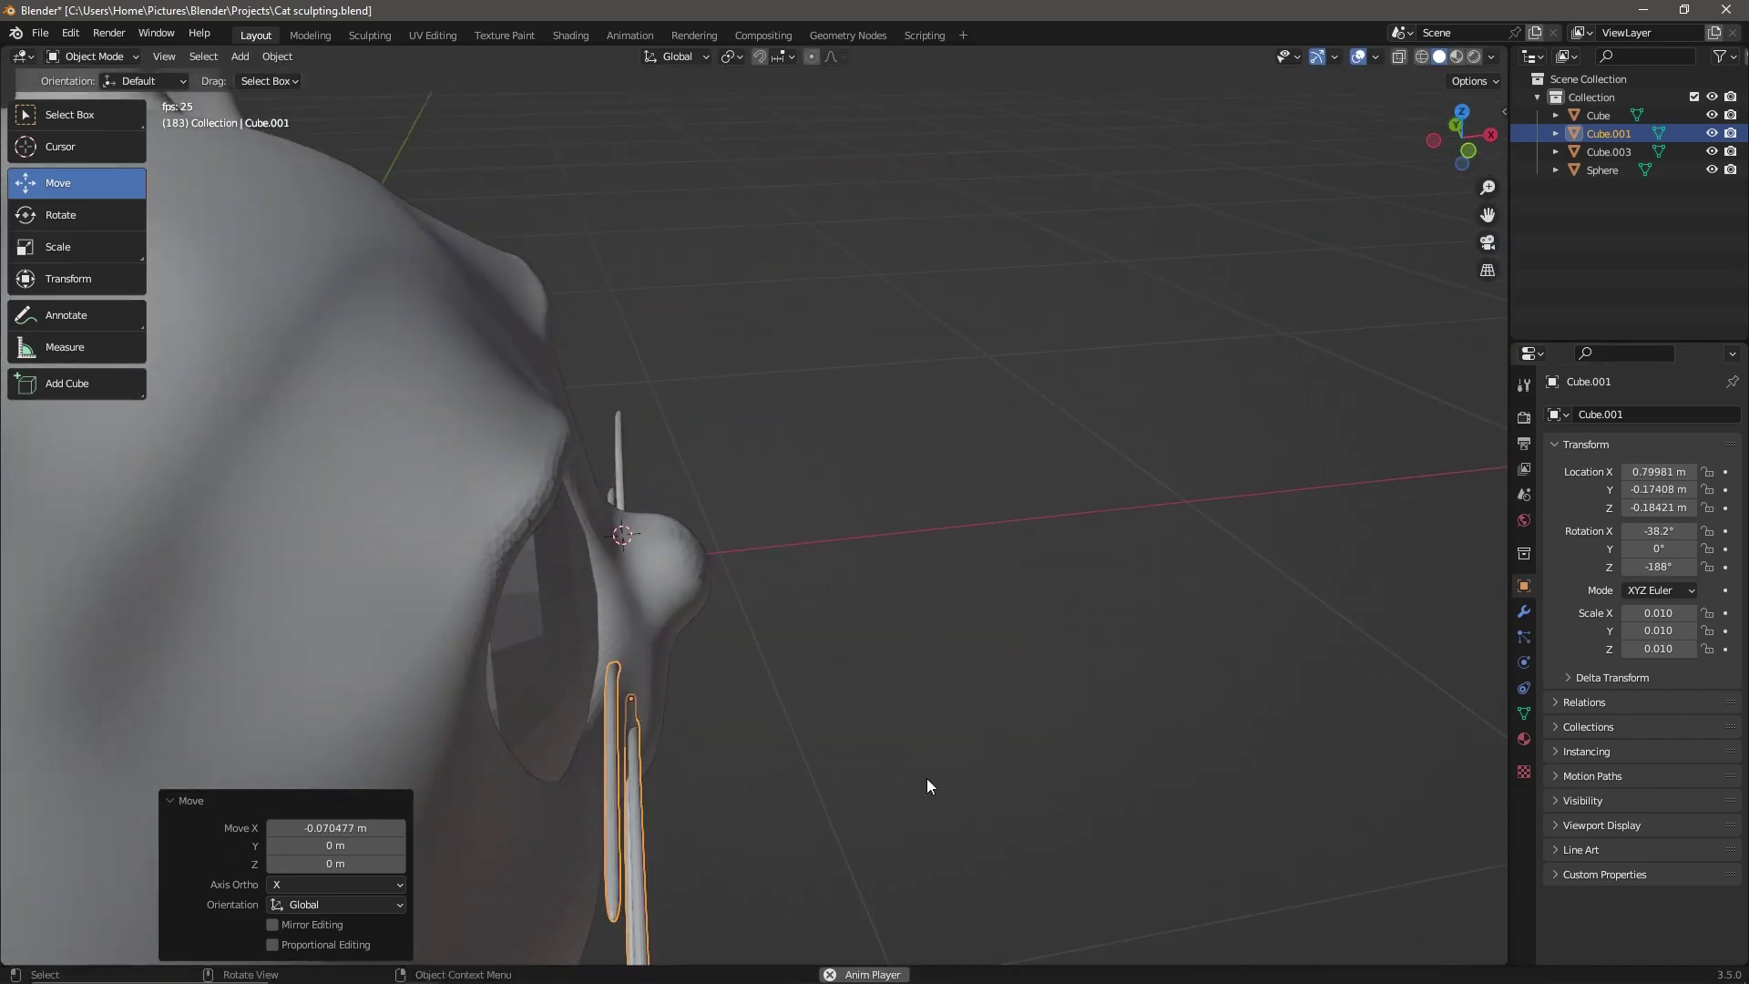
key(KP_7)
key(shift+space)
key(r)
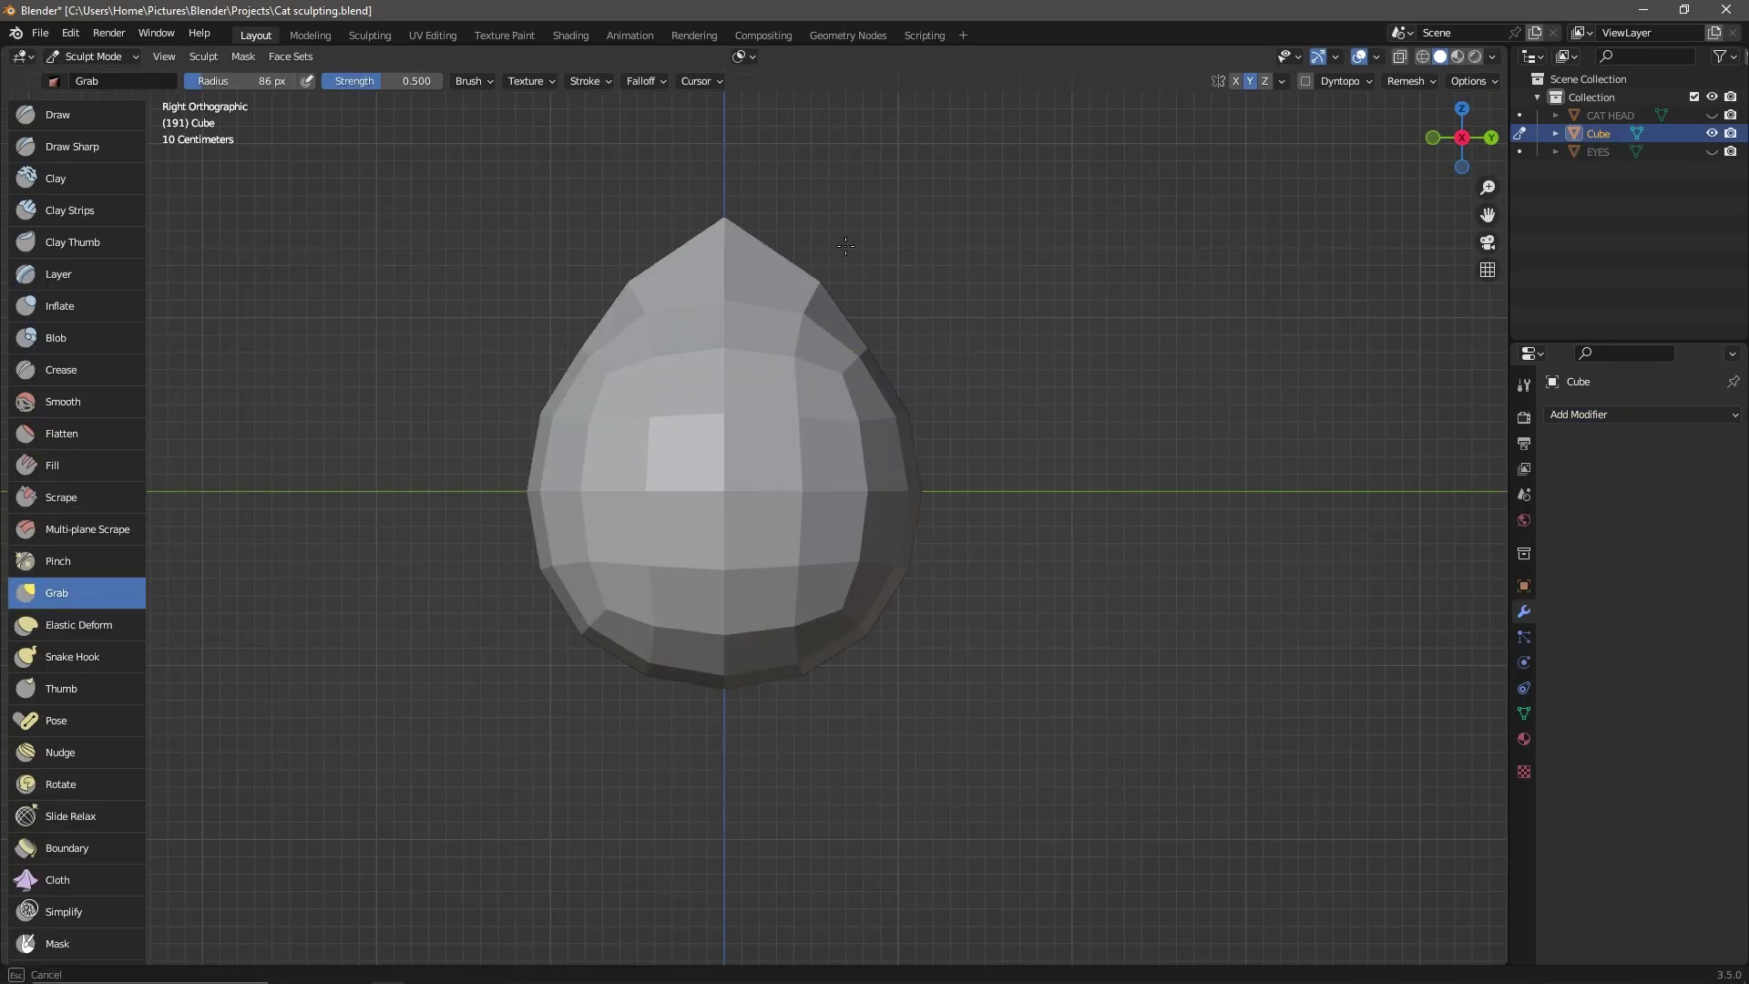
- Smooth the teardrop body with a Subdivision Surface modifier in Sculpt Mode and narrow its neck
mouse_move(1221, 399)
middle_down()
mouse_move(874, 267)
mouse_move(810, 426)
middle_up()
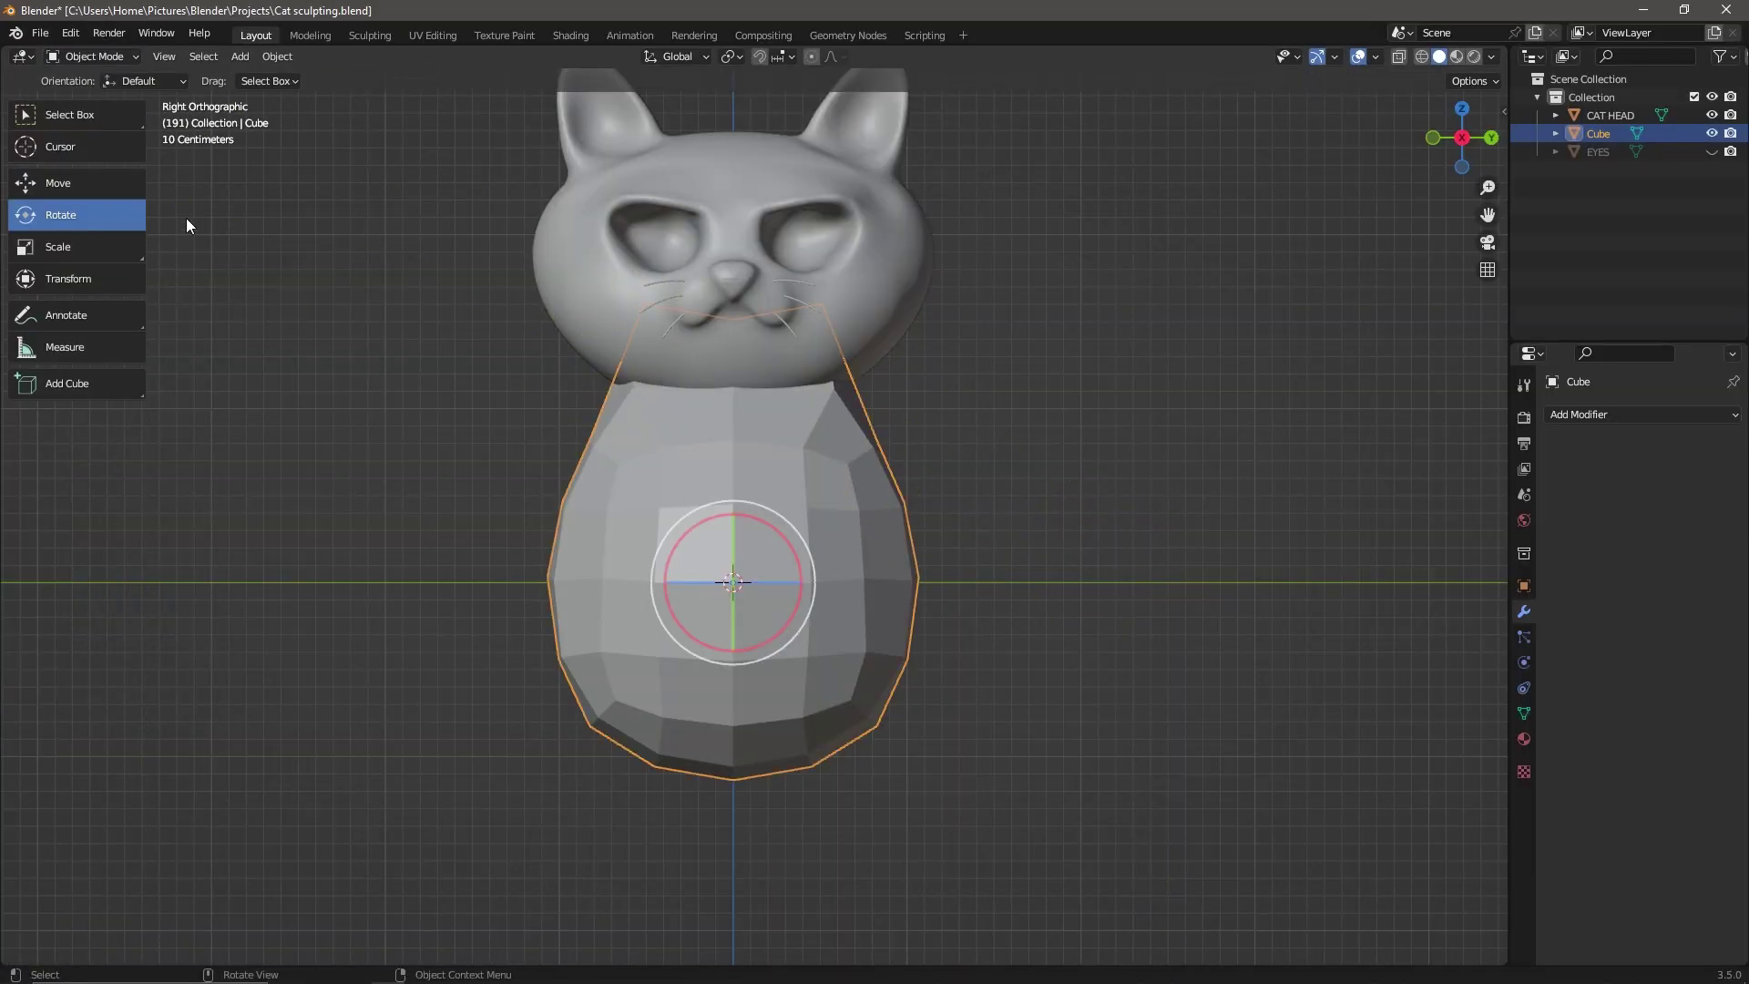
click(99, 118)
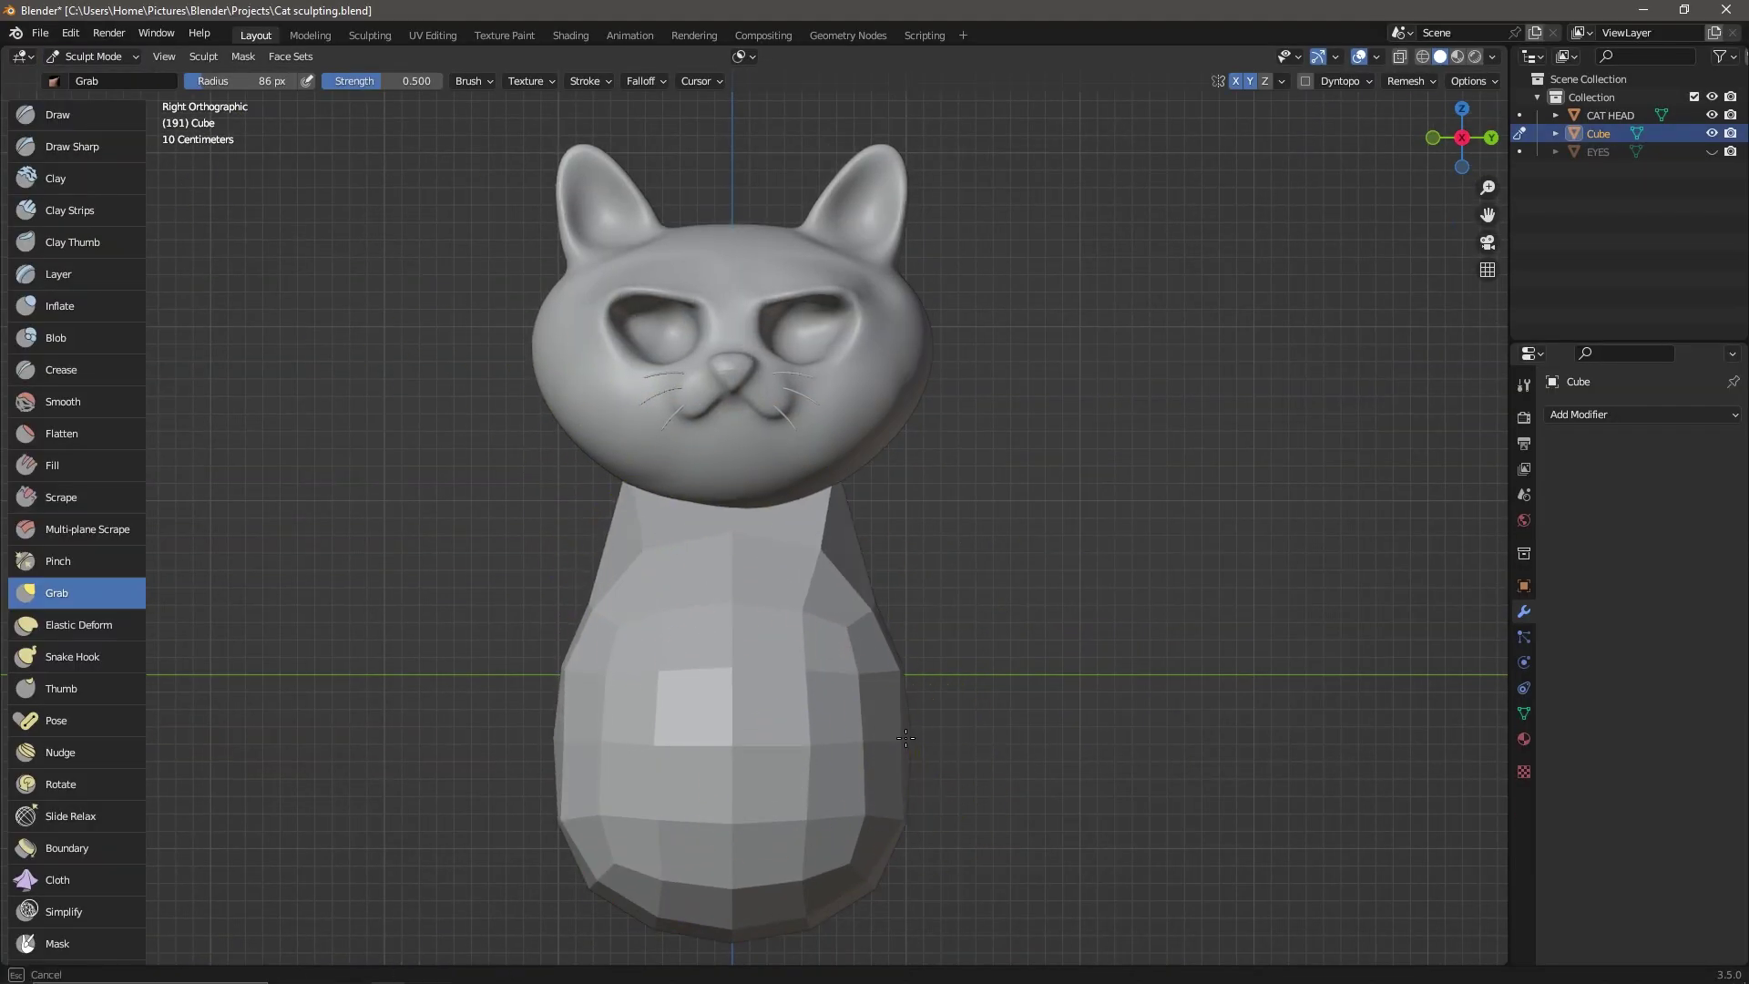
click(1640, 414)
click(1425, 609)
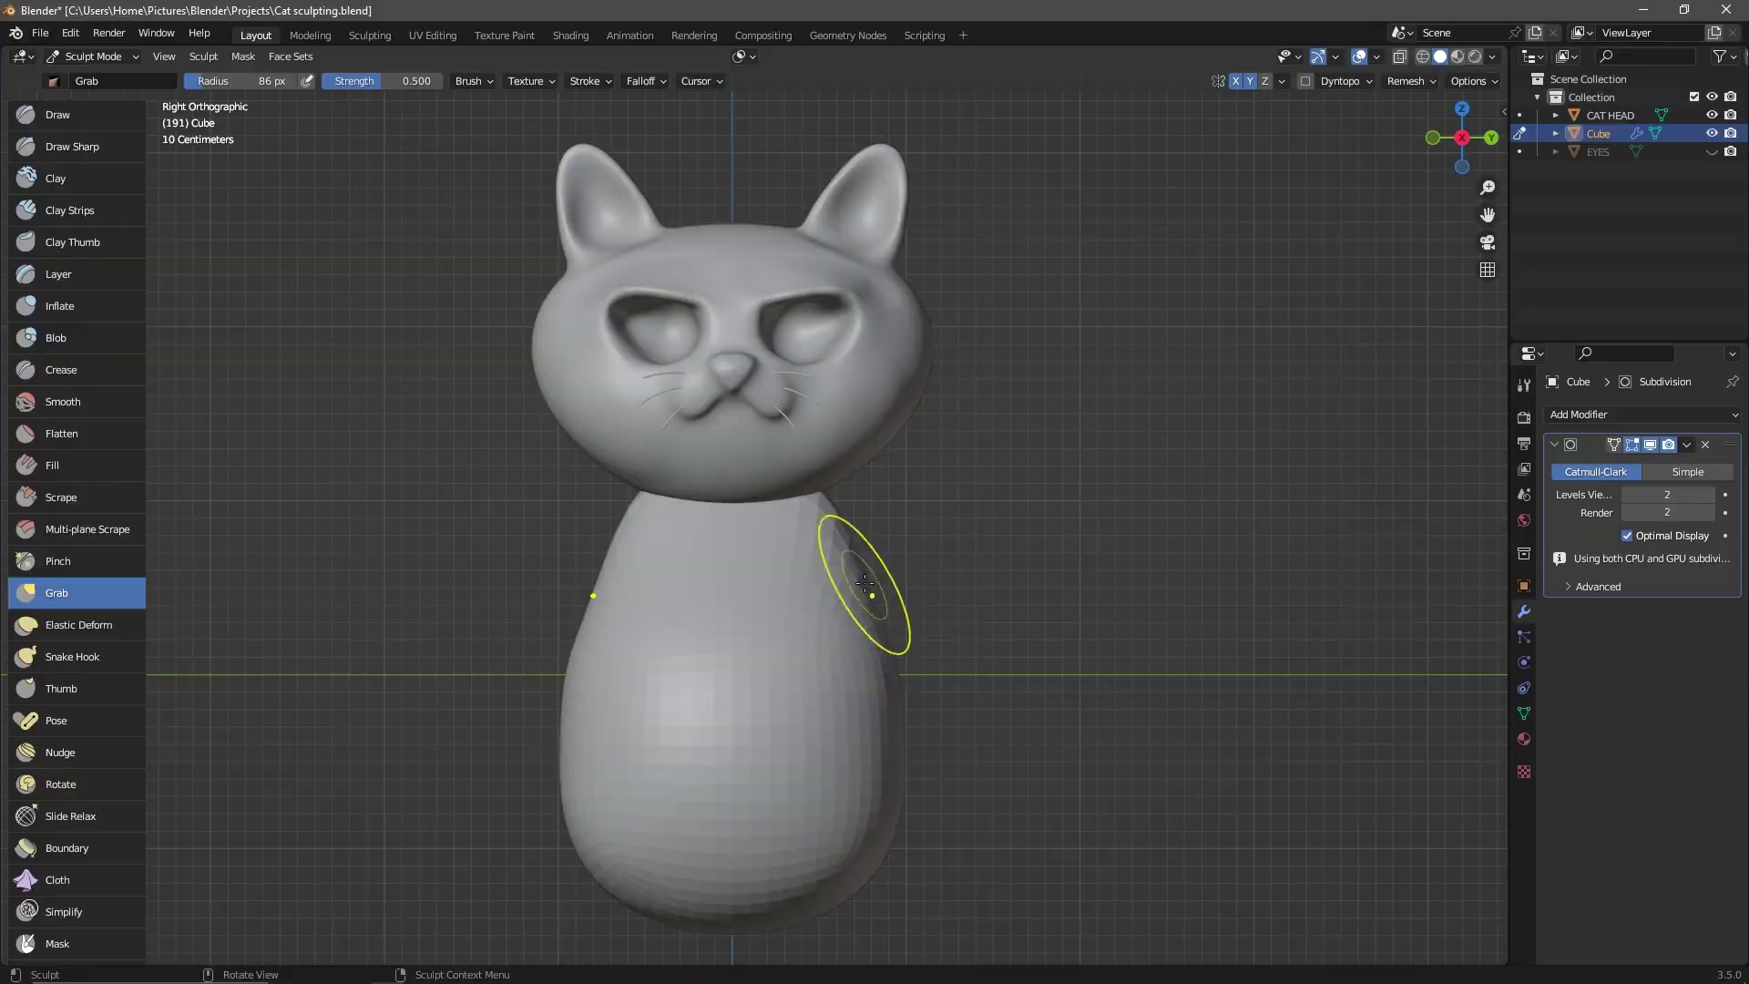
key(ctrl+z)
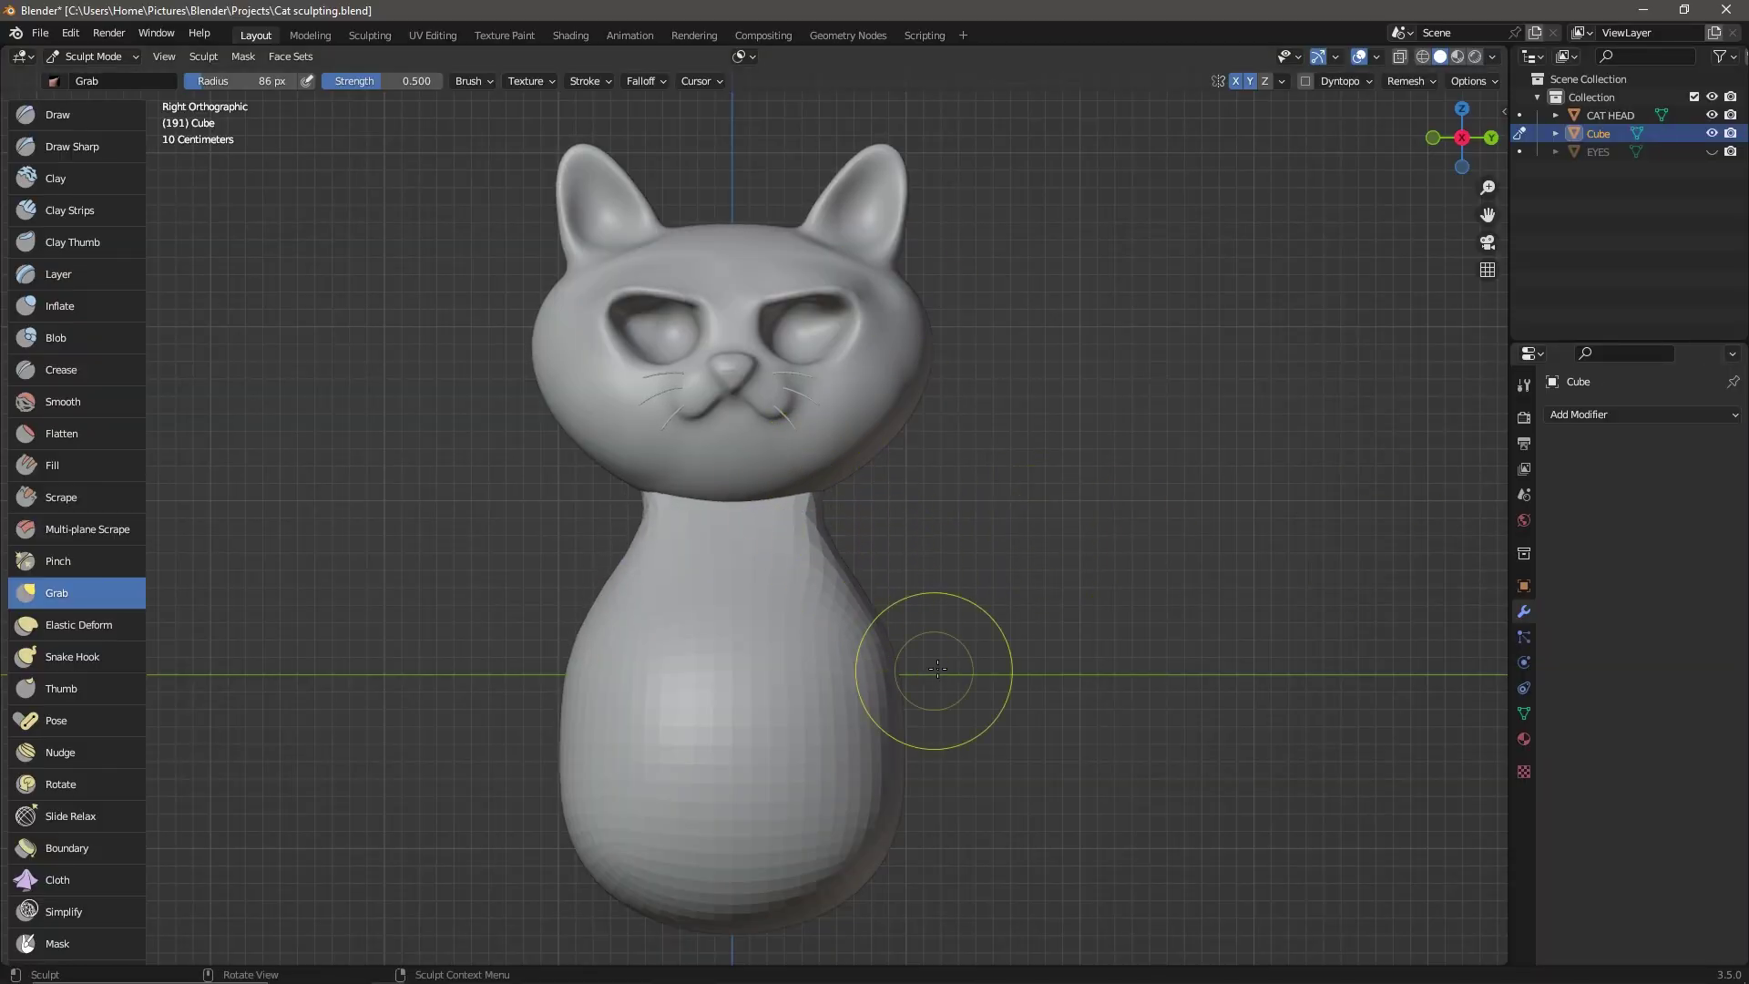
mouse_move(875, 878)
alt+middle_down()
mouse_move(726, 793)
mouse_move(659, 780)
alt+middle_up()
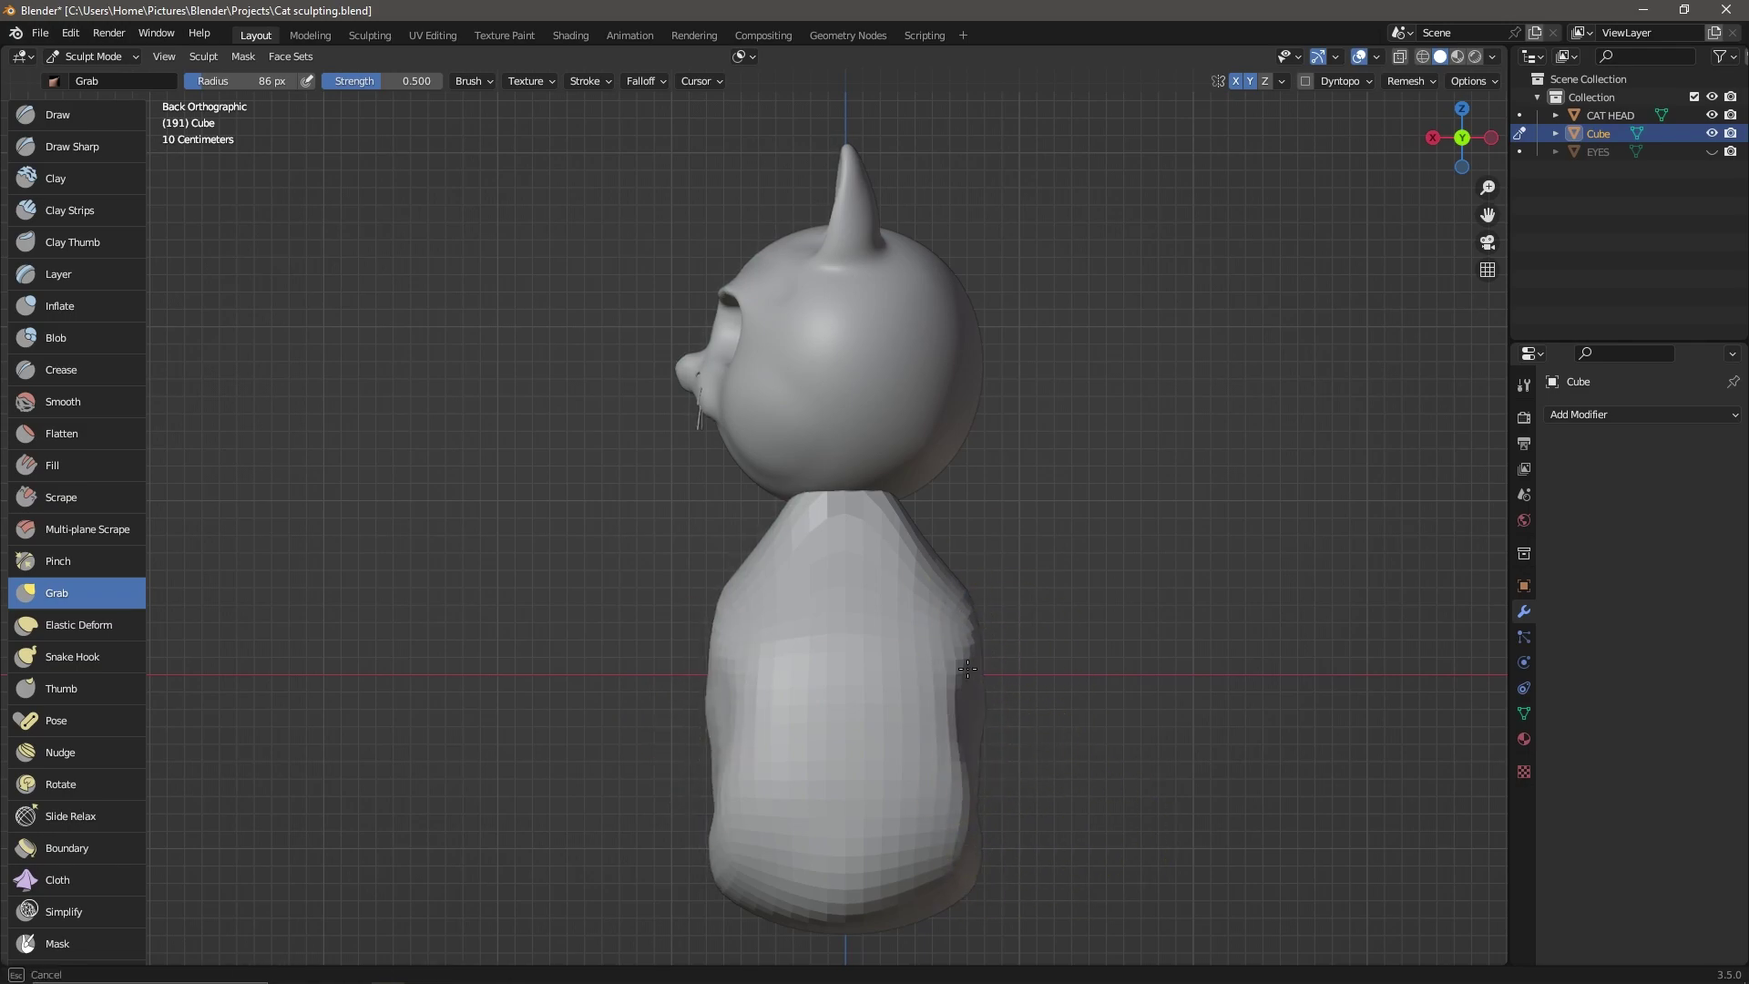
key(x)
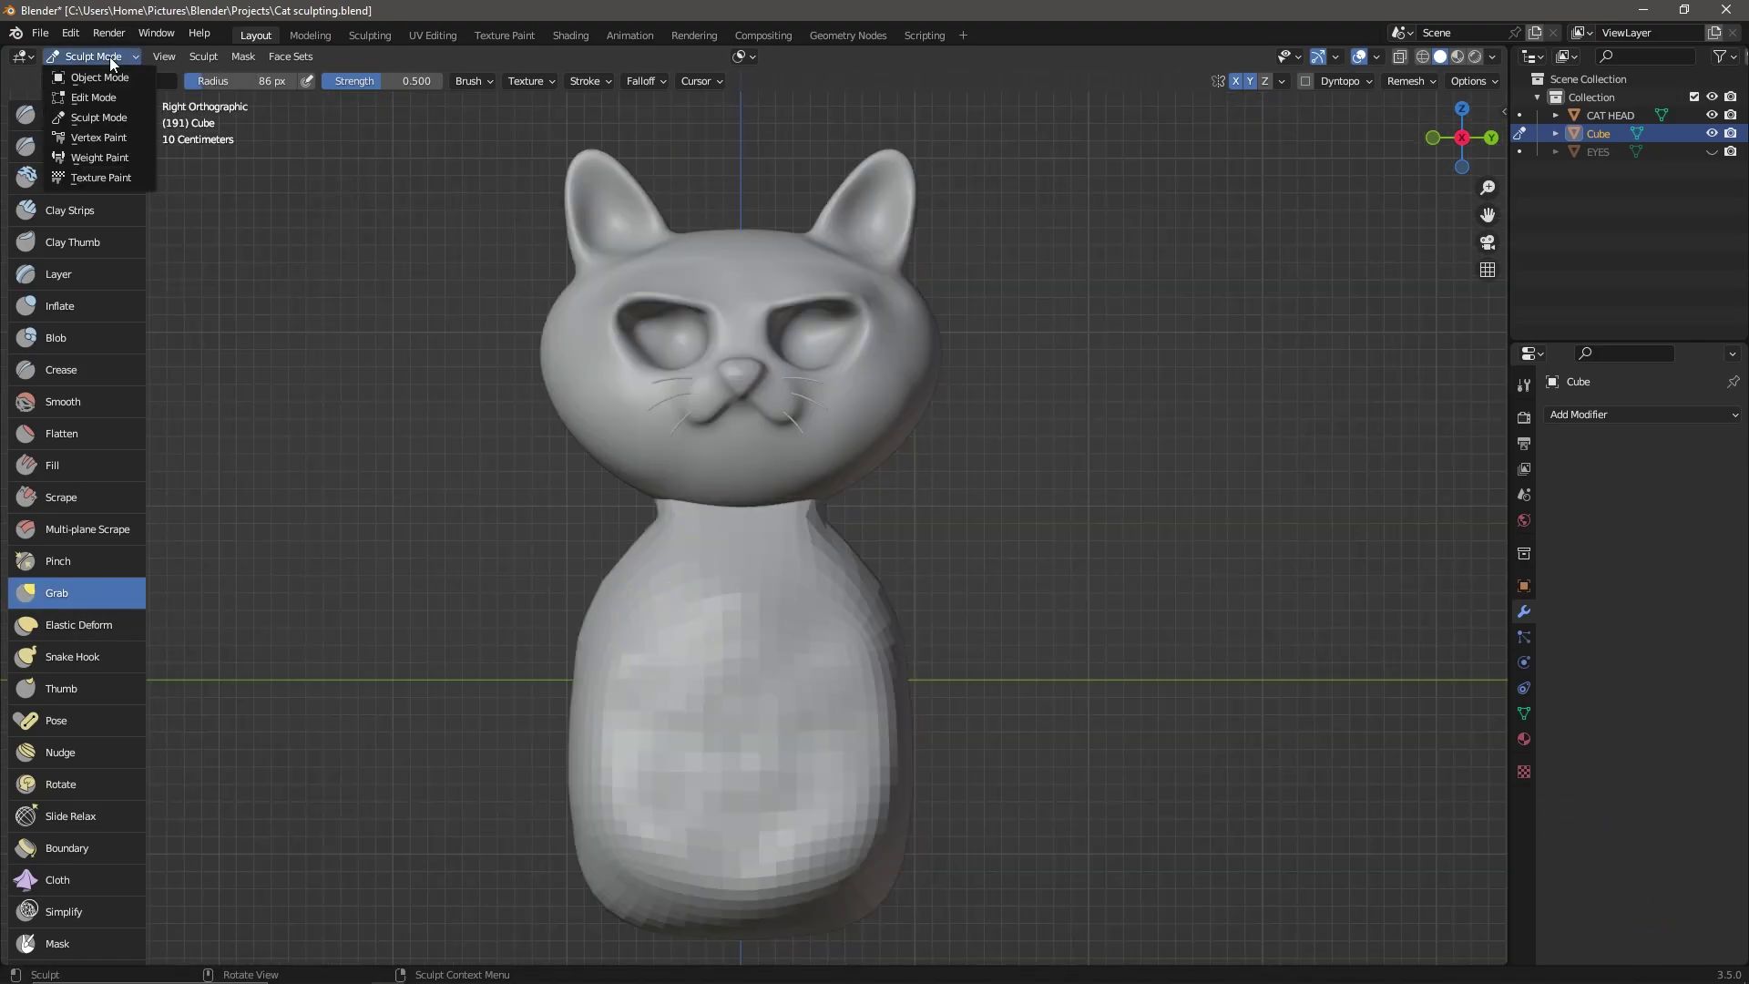
- Shade the cat's sculpted body smooth
middle_drag(1172, 344, 441, 363)
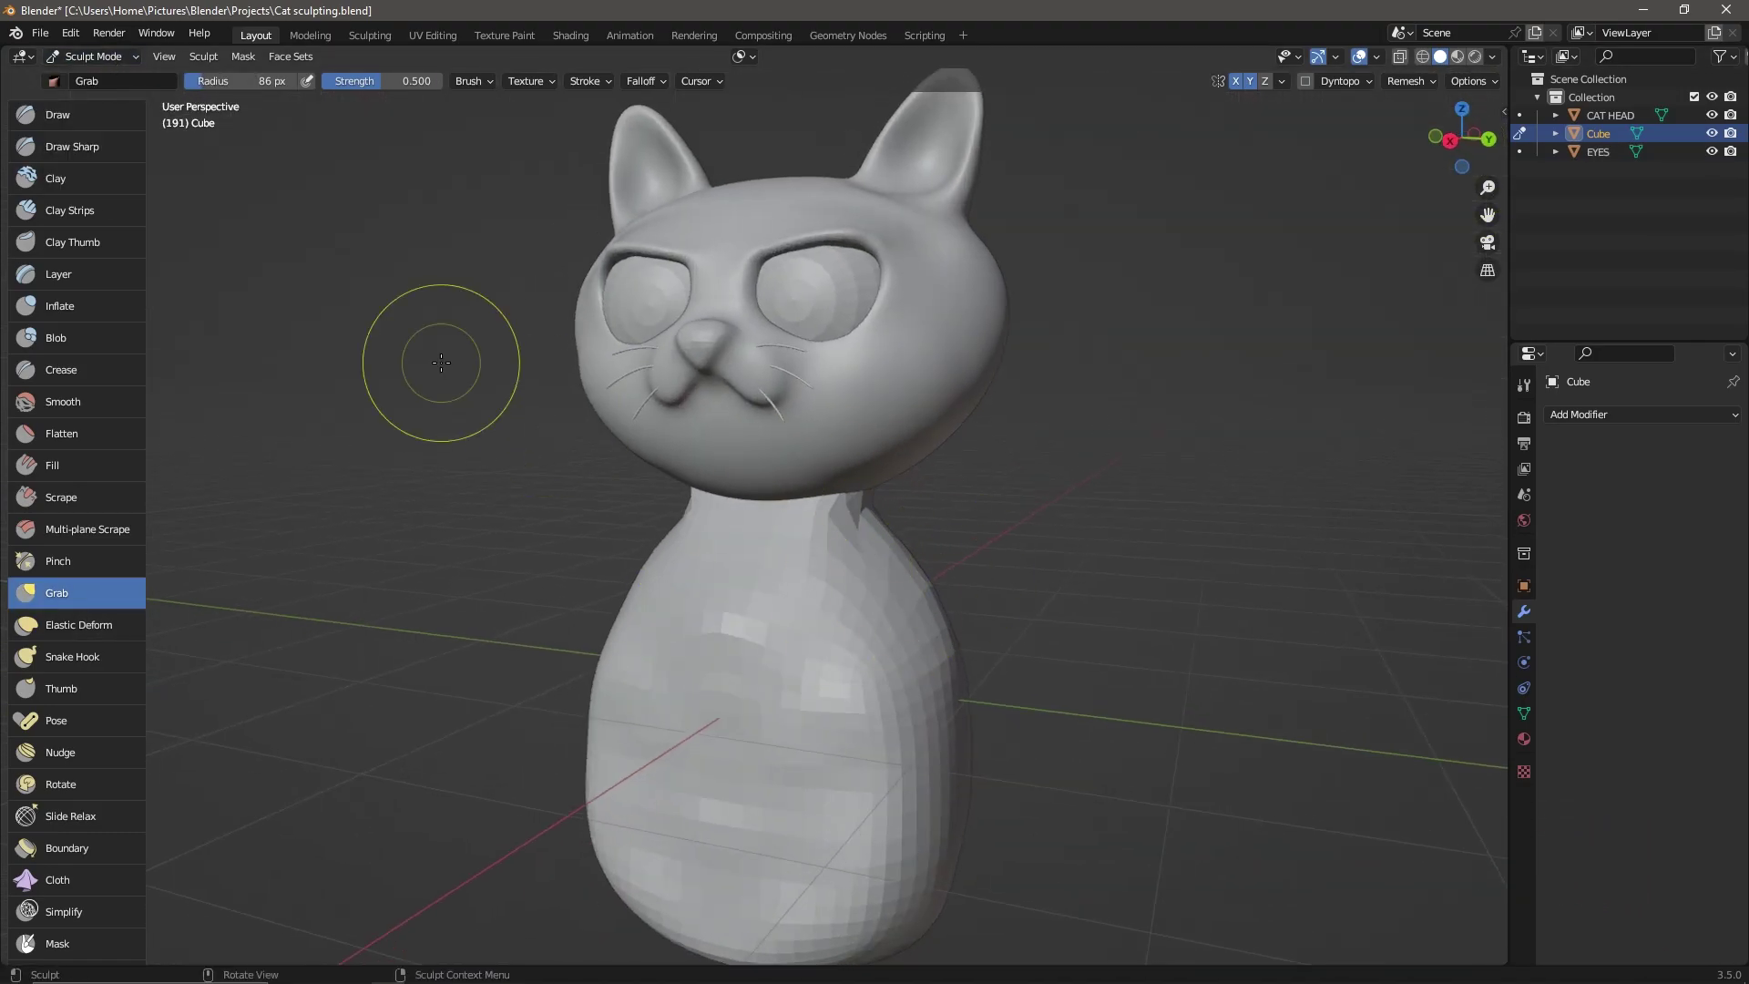
key(ctrl+Tab)
right_click(683, 586)
click(683, 586)
key(ctrl+Tab)
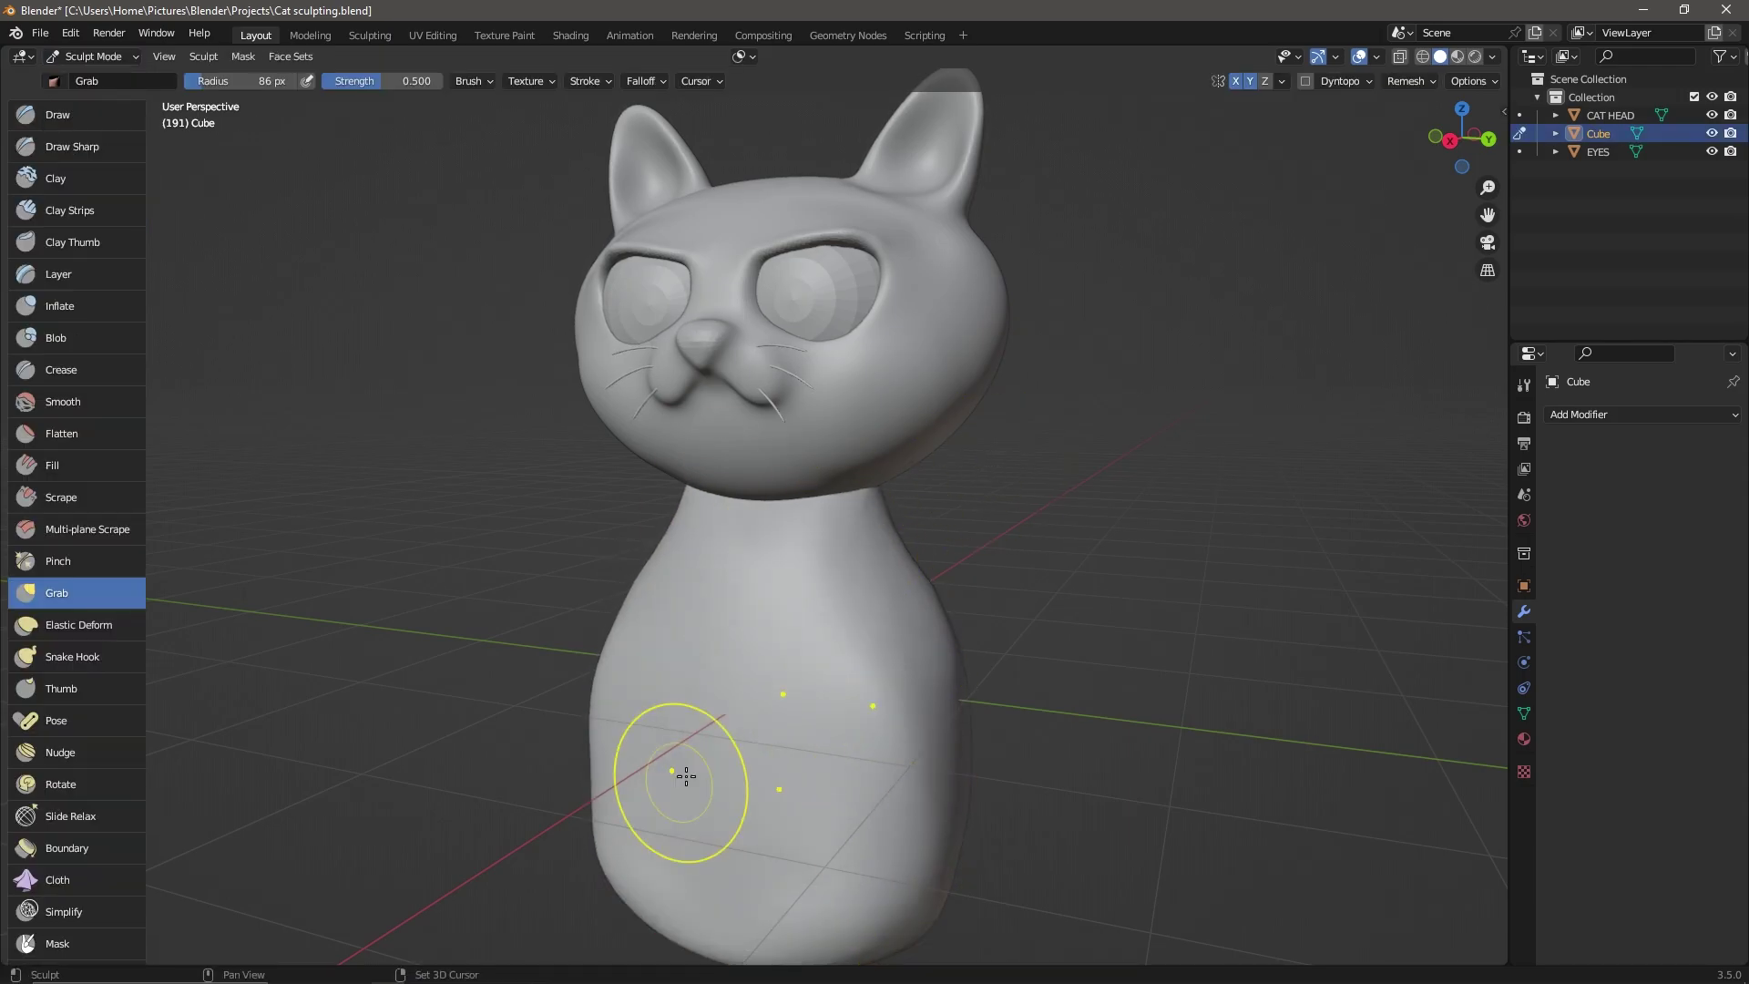
mouse_move(683, 761)
middle_down()
mouse_move(911, 729)
mouse_move(729, 729)
middle_up()
scroll(784, 637, up, 3)
- Add a small cube with Subdivision smoothing as the base of the tail
key(ctrl+Tab)
click(239, 56)
click(413, 93)
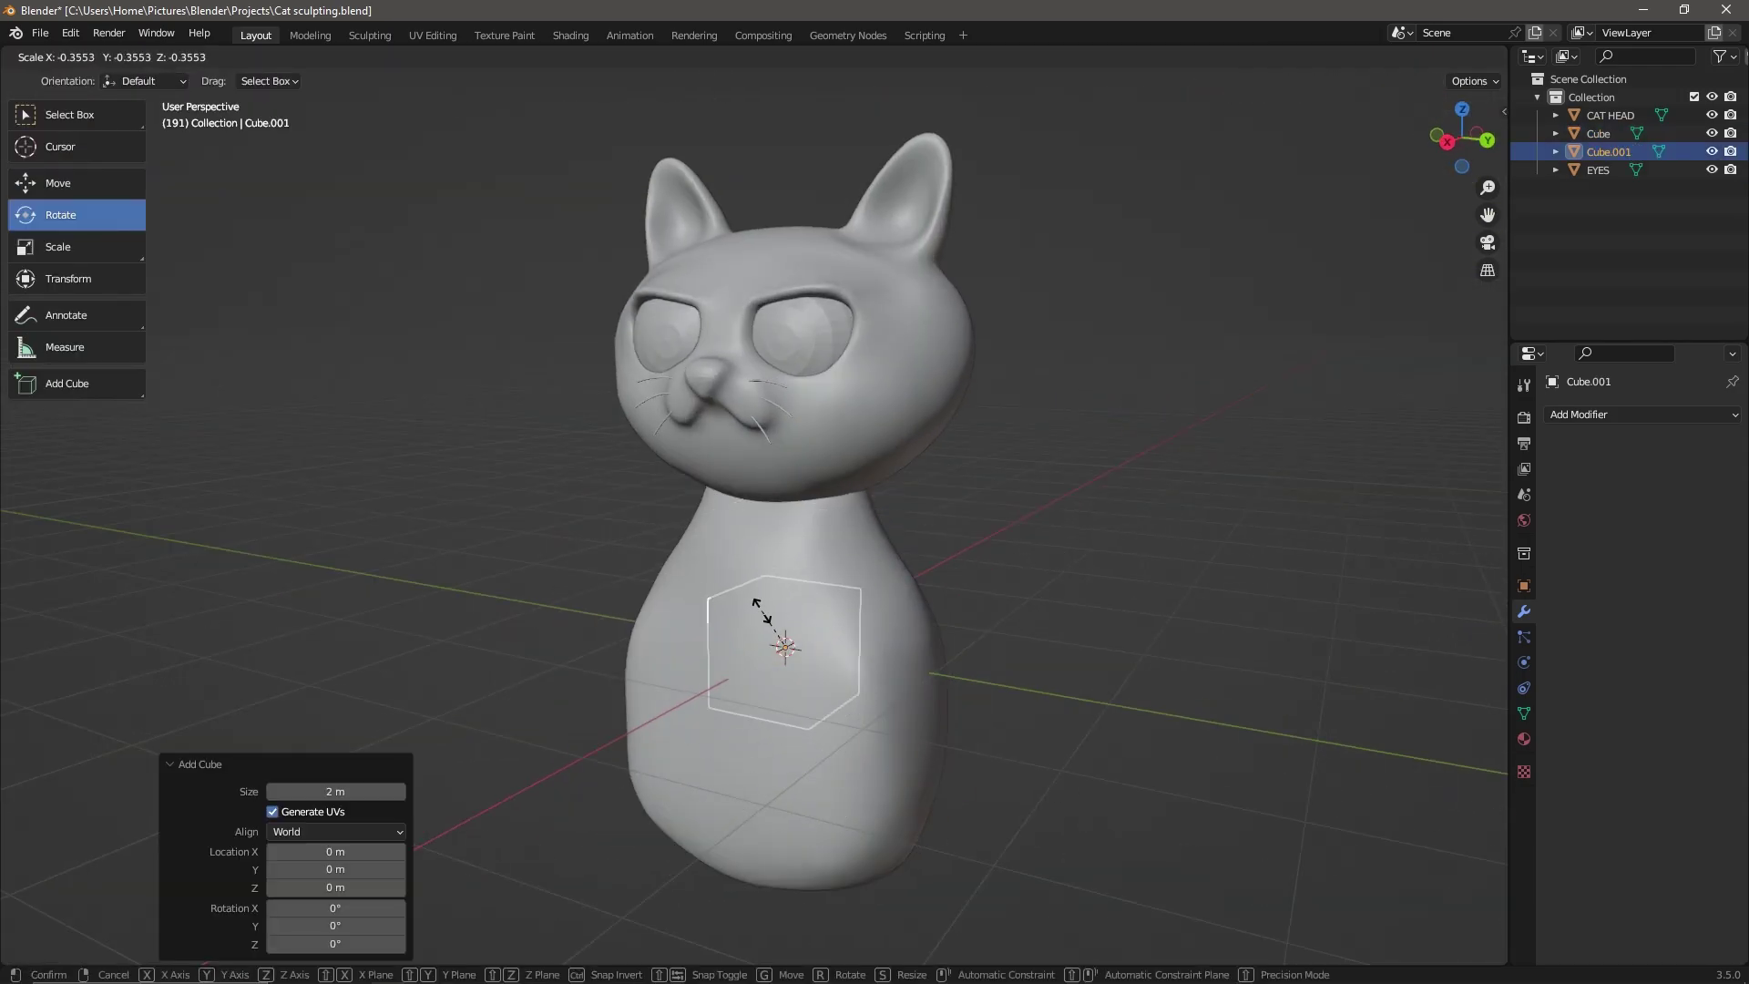
key(ctrl+2)
key(Tab)
middle_drag(911, 638, 715, 593)
- Extrude a long curved tail from the cube using Ctrl+right-click points
mouse_move(861, 528)
middle_down()
mouse_move(948, 430)
mouse_move(891, 273)
middle_up()
ctrl+right_click(919, 477)
ctrl+right_click(961, 264)
middle_drag(1058, 302, 973, 513)
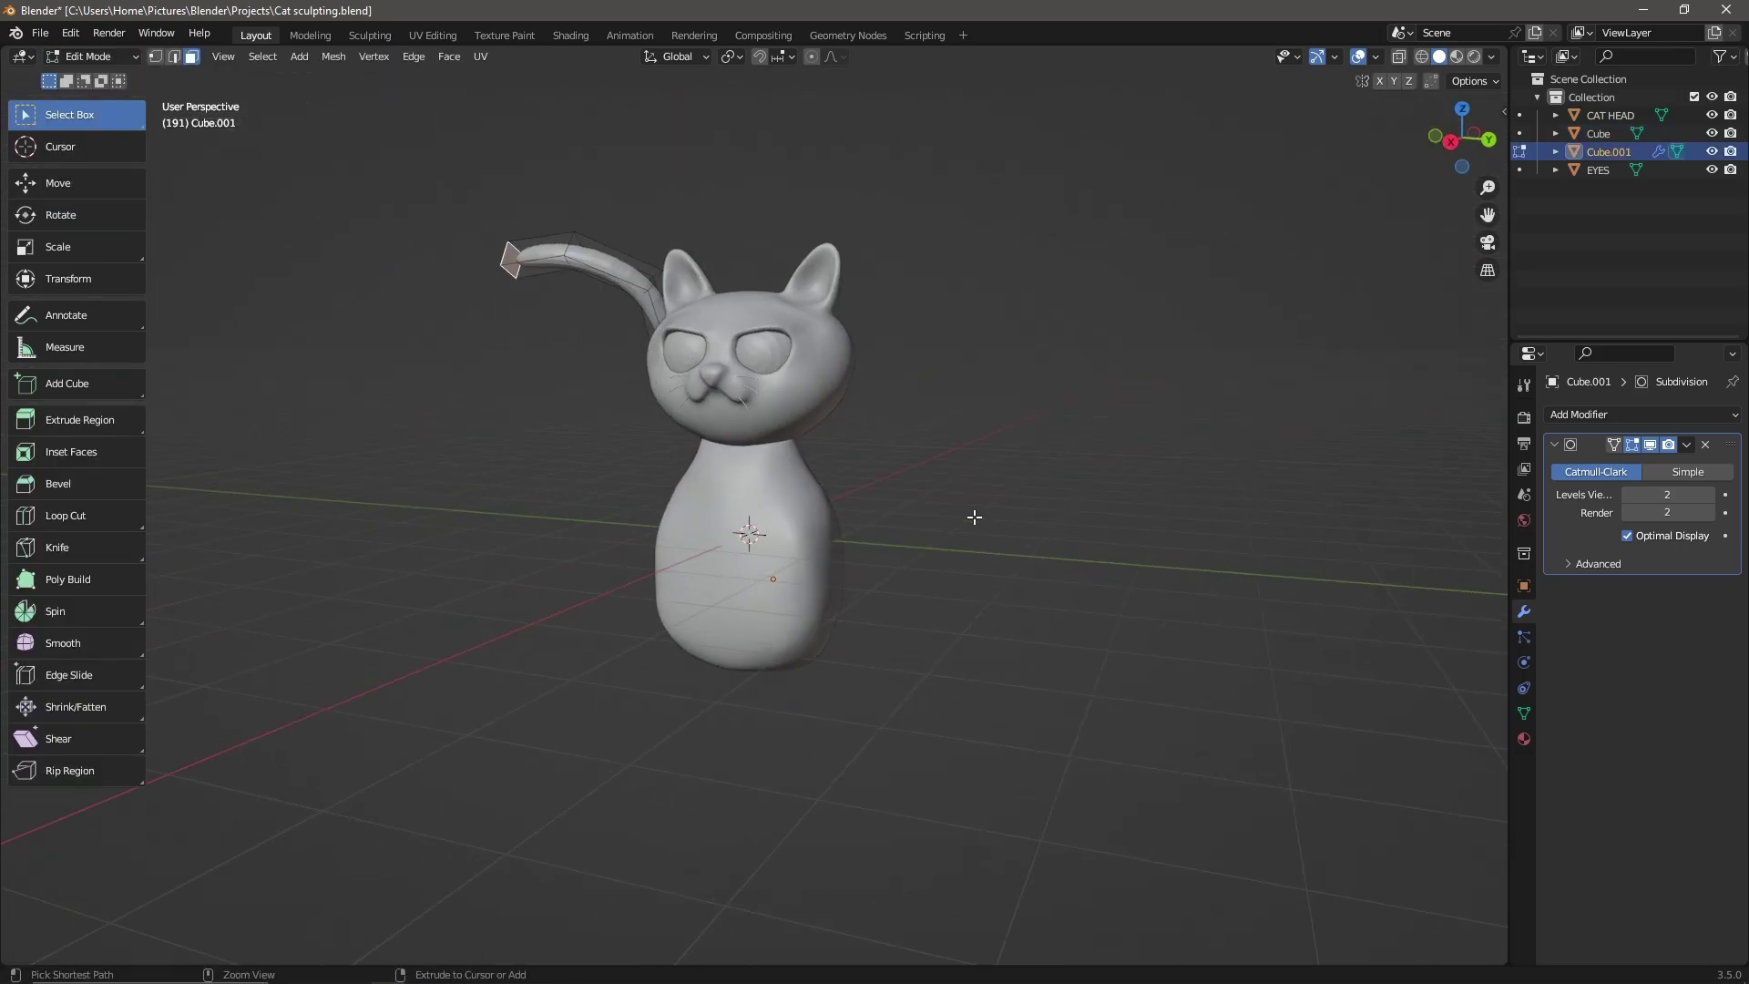
key(shift+space)
key(space)
click(1164, 524)
scroll(1044, 465, down, 3)
mouse_move(1043, 465)
middle_down()
mouse_move(1170, 431)
mouse_move(986, 495)
middle_up()
- Rotate the tail object so it rises from behind the body
key(Tab)
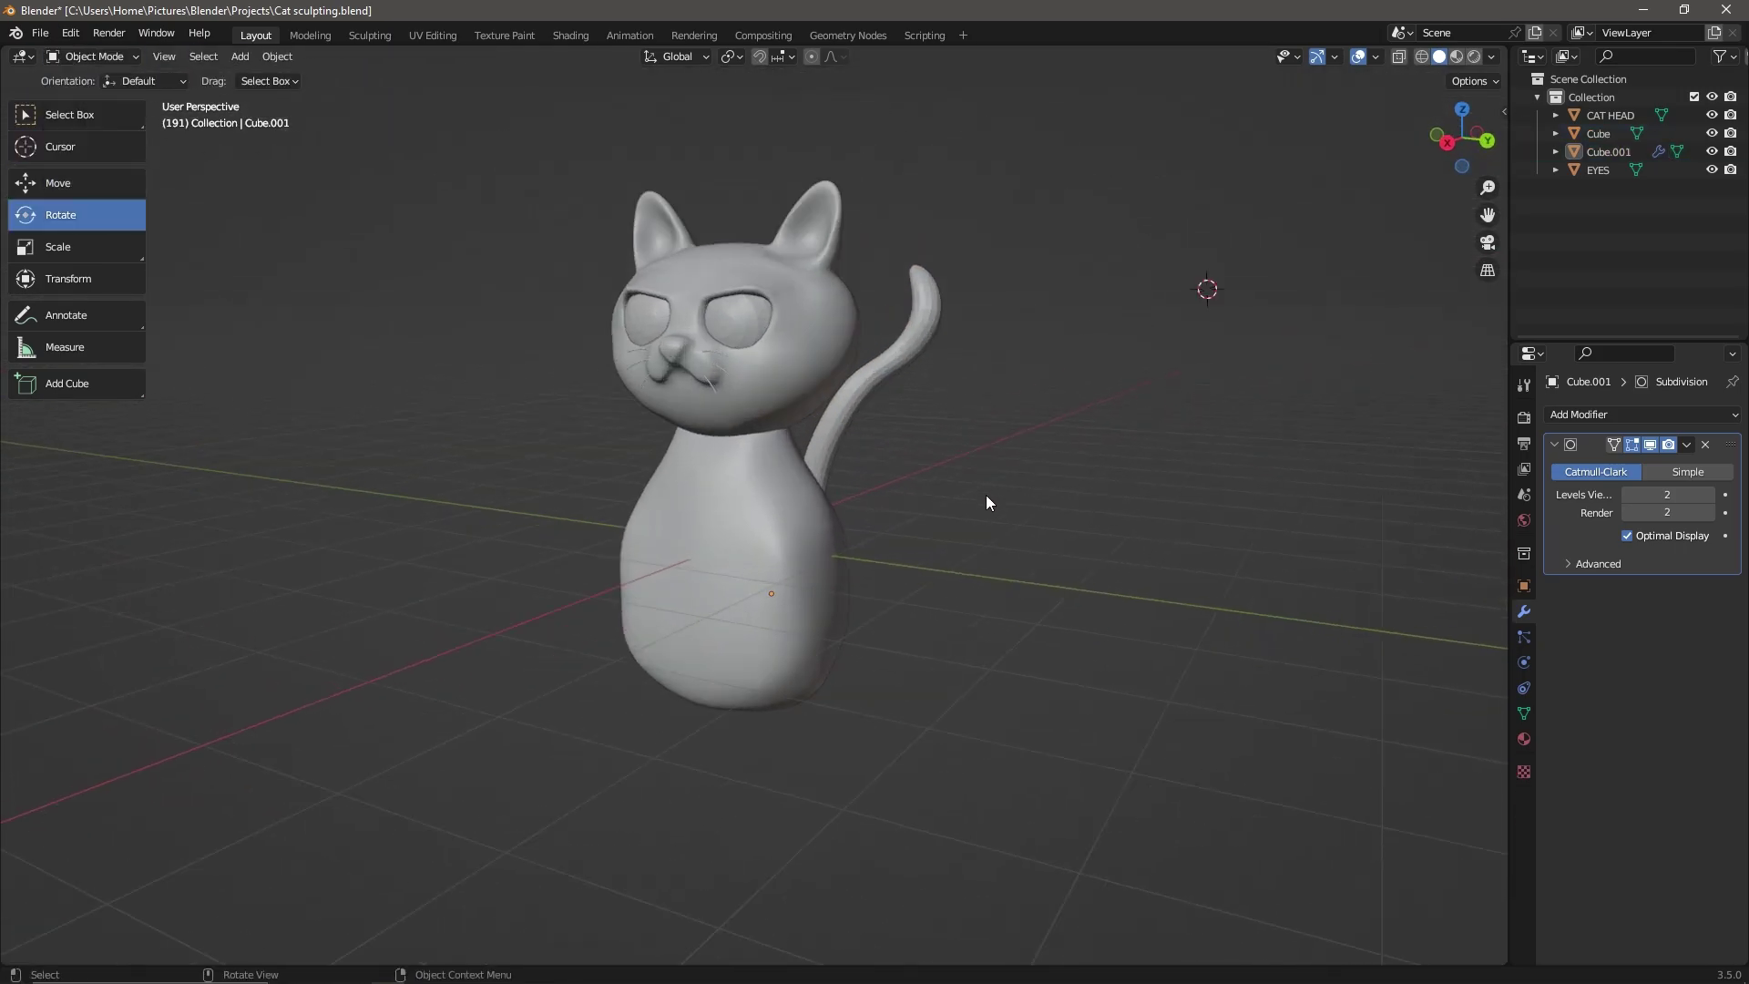
key(r)
click(1049, 587)
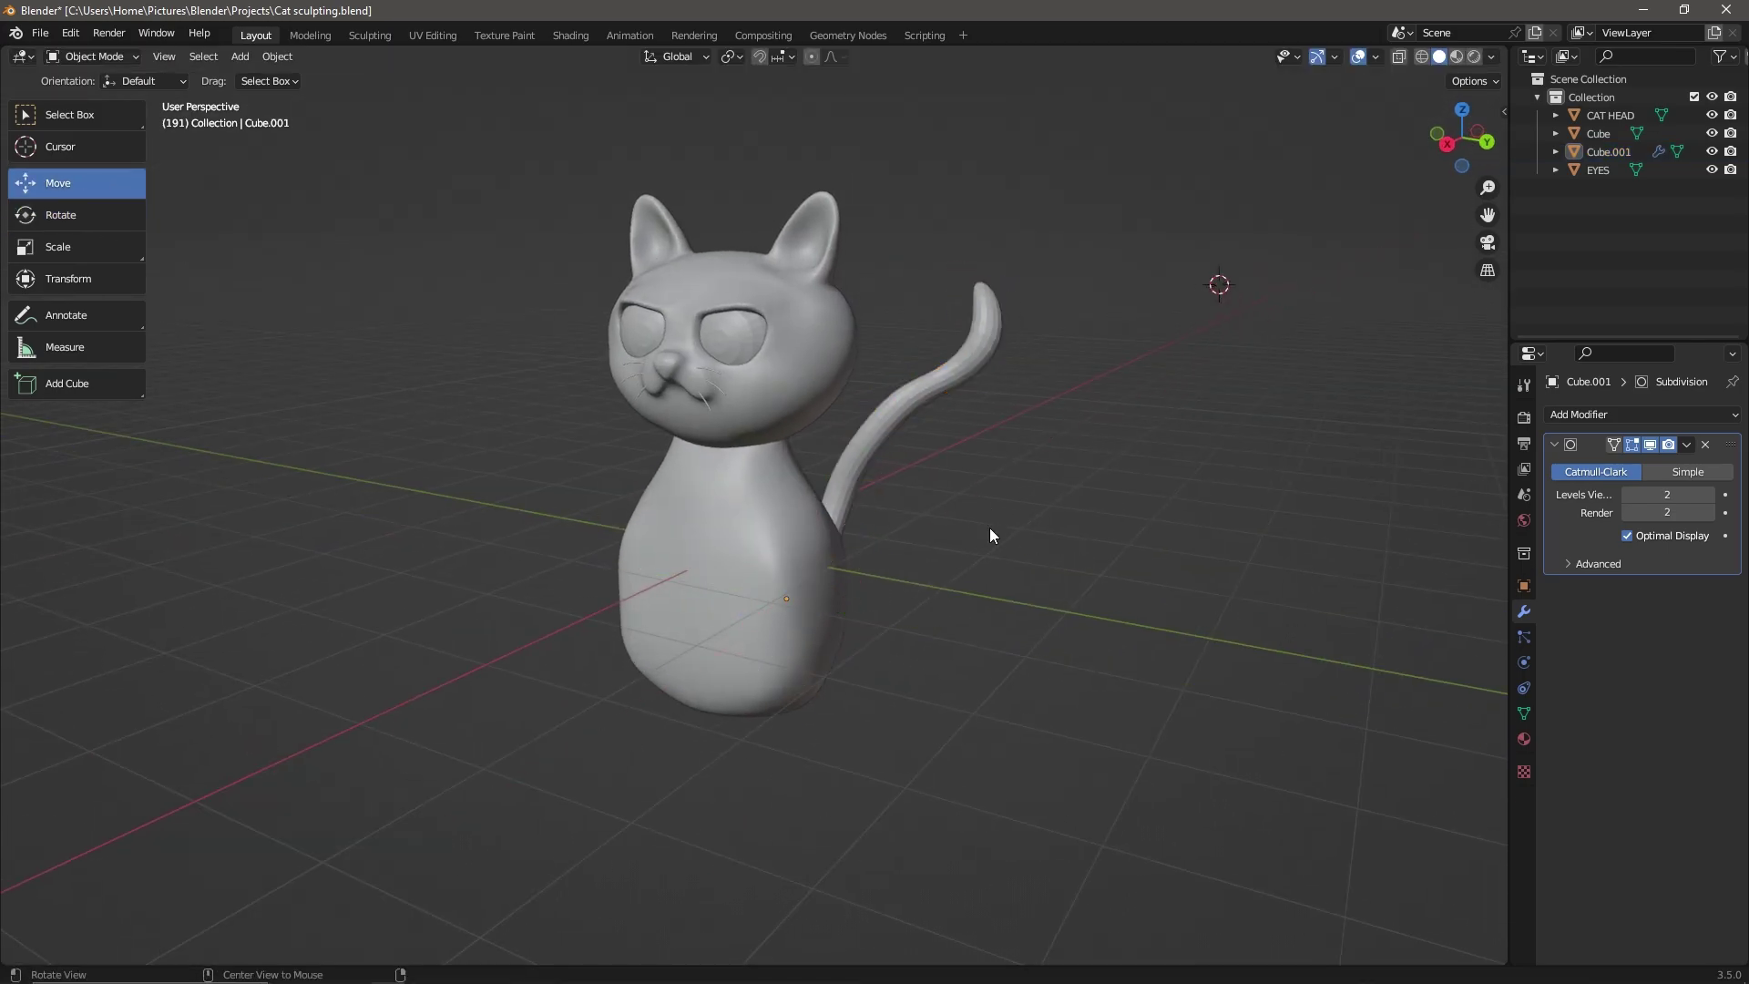
click(90, 57)
- Paint the cat's head dark blue-grey with the Paint brush
click(56, 596)
click(200, 80)
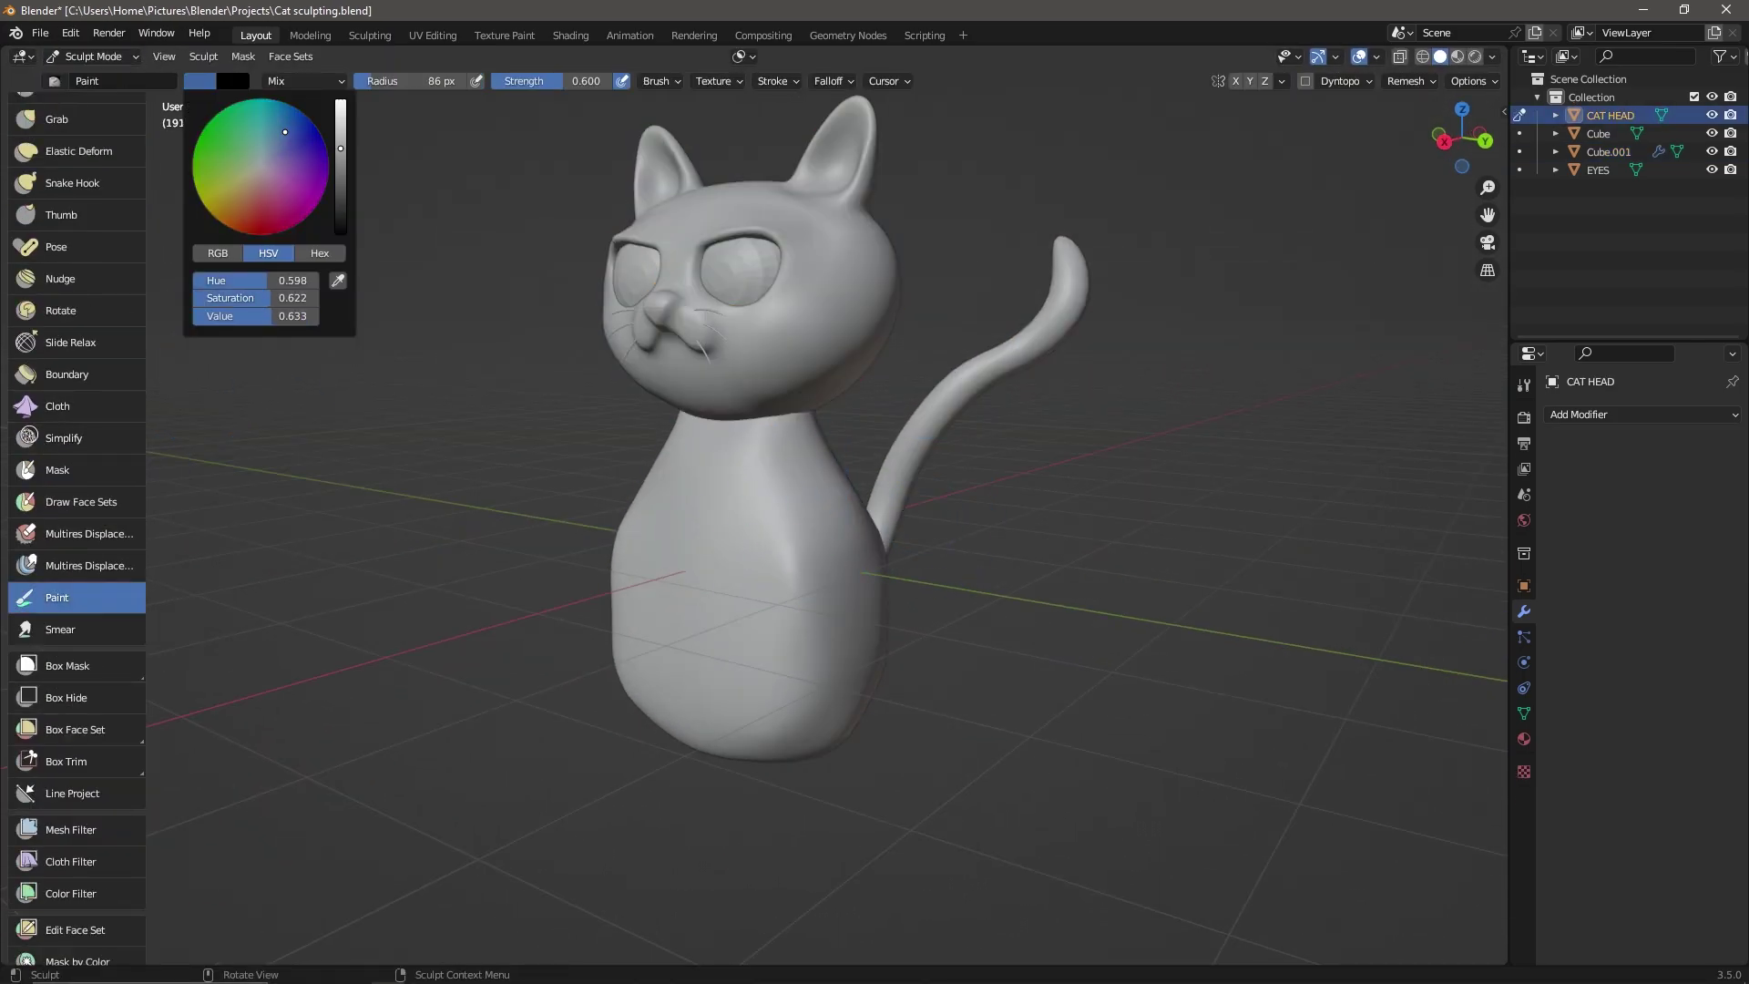
drag(716, 360, 797, 343)
mouse_move(629, 294)
middle_down()
mouse_move(839, 370)
mouse_move(1093, 346)
middle_up()
key(ctrl+z)
key(ctrl+shift+z)
mouse_move(1424, 187)
mouse_down()
mouse_move(807, 308)
mouse_move(781, 547)
mouse_up()
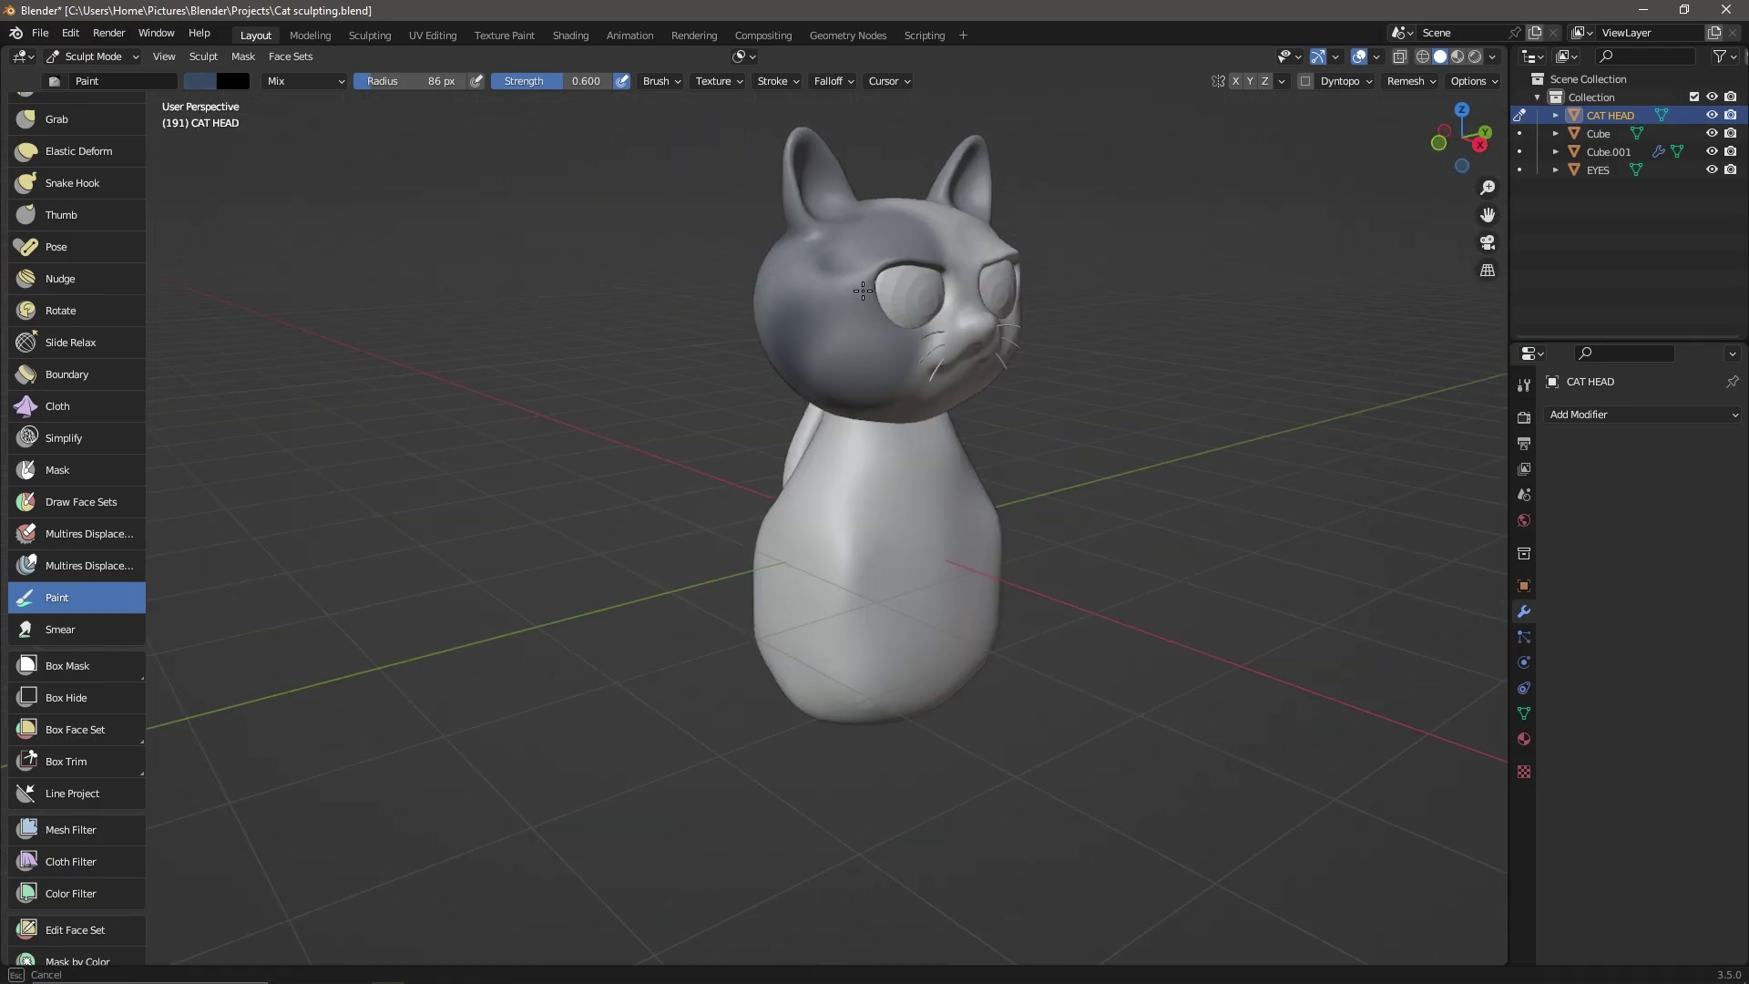
mouse_move(781, 547)
middle_down()
mouse_move(832, 576)
mouse_move(911, 546)
mouse_move(1075, 715)
mouse_move(1062, 516)
middle_up()
- Paint the cat's body and tail the same dark blue-grey
key(alt+q)
key(ctrl+Tab)
key(ctrl+Tab)
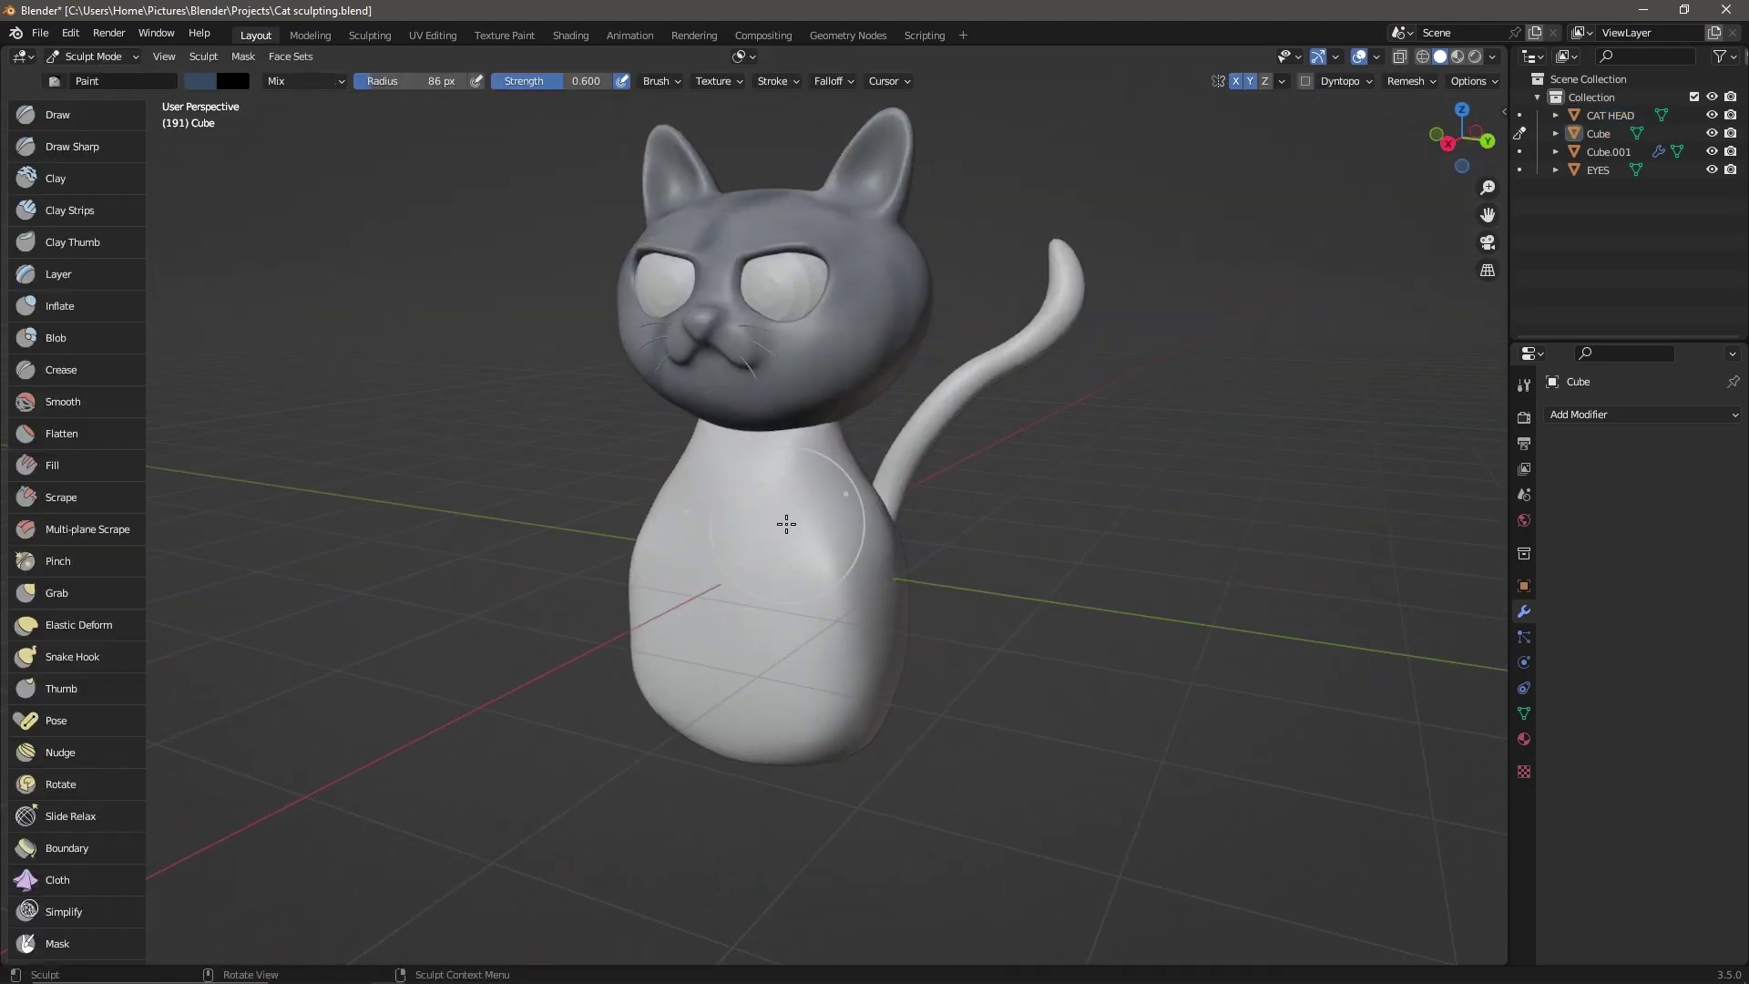
mouse_move(784, 520)
middle_down()
mouse_move(825, 438)
mouse_move(972, 449)
mouse_move(696, 292)
mouse_move(747, 330)
middle_up()
key(ctrl+Tab)
key(ctrl+Tab)
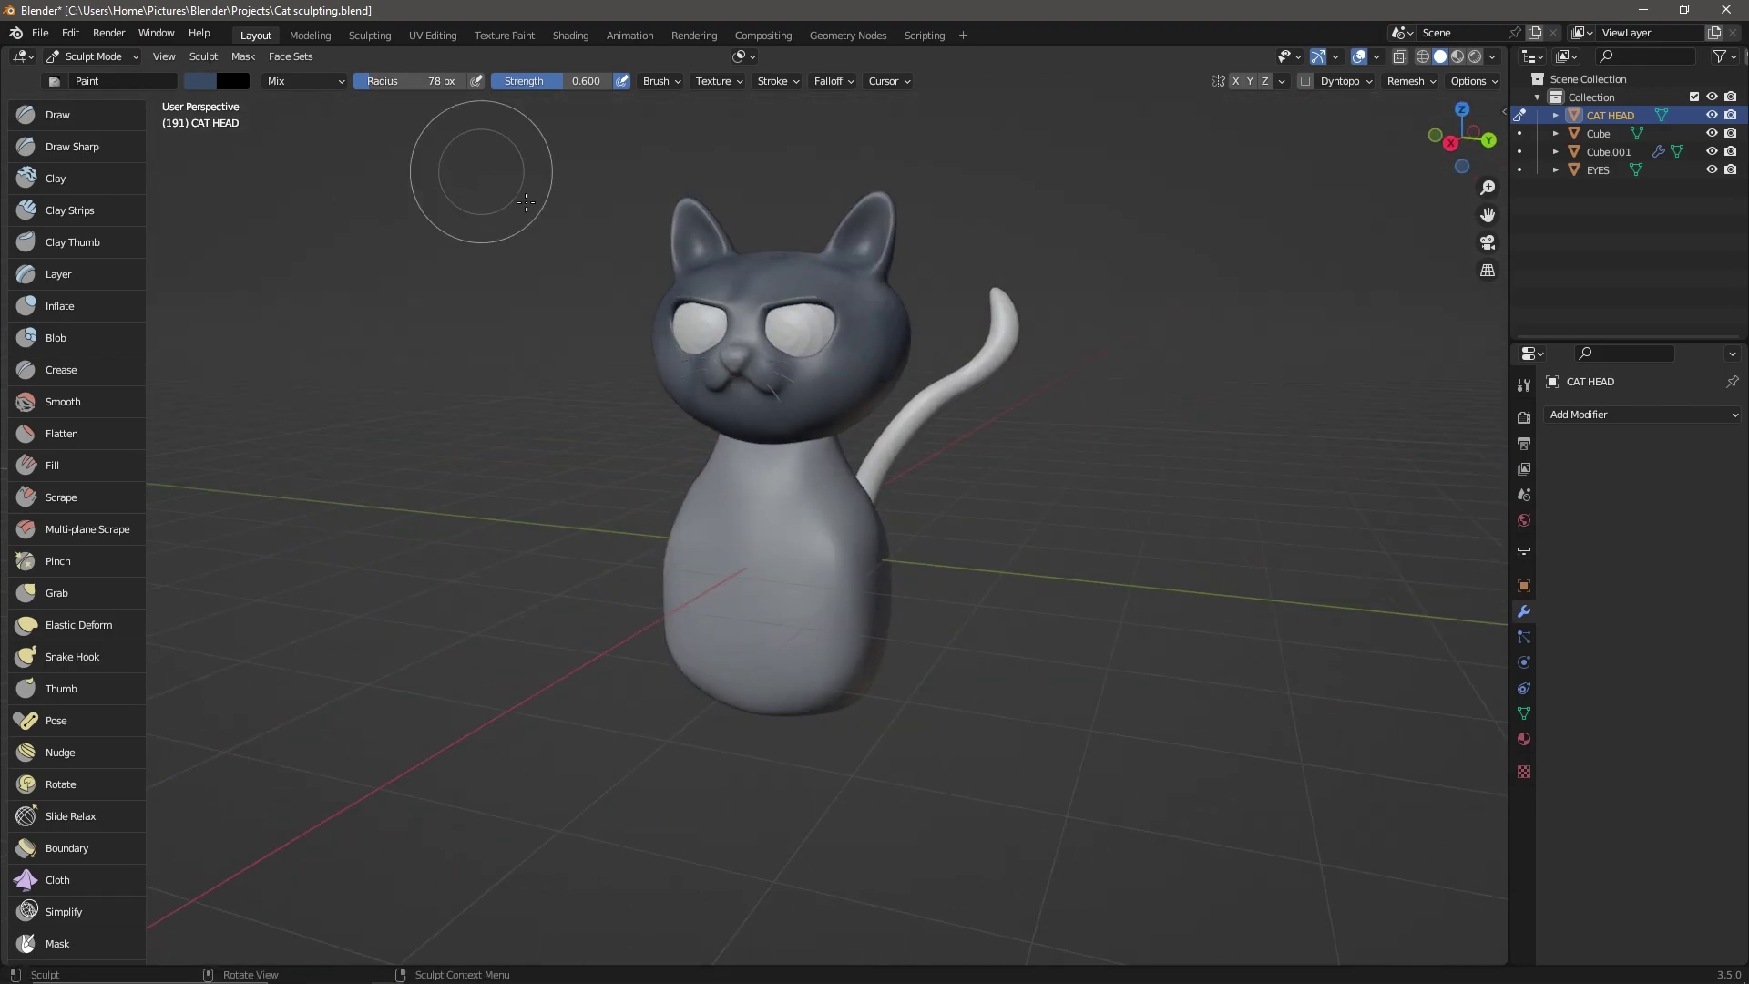
key(ctrl+Tab)
click(765, 546)
click(91, 57)
click(90, 101)
click(839, 573)
middle_drag(840, 573, 252, 234)
- Switch the brush colour to pink and paint the cat's nose
key(ctrl+Tab)
click(91, 56)
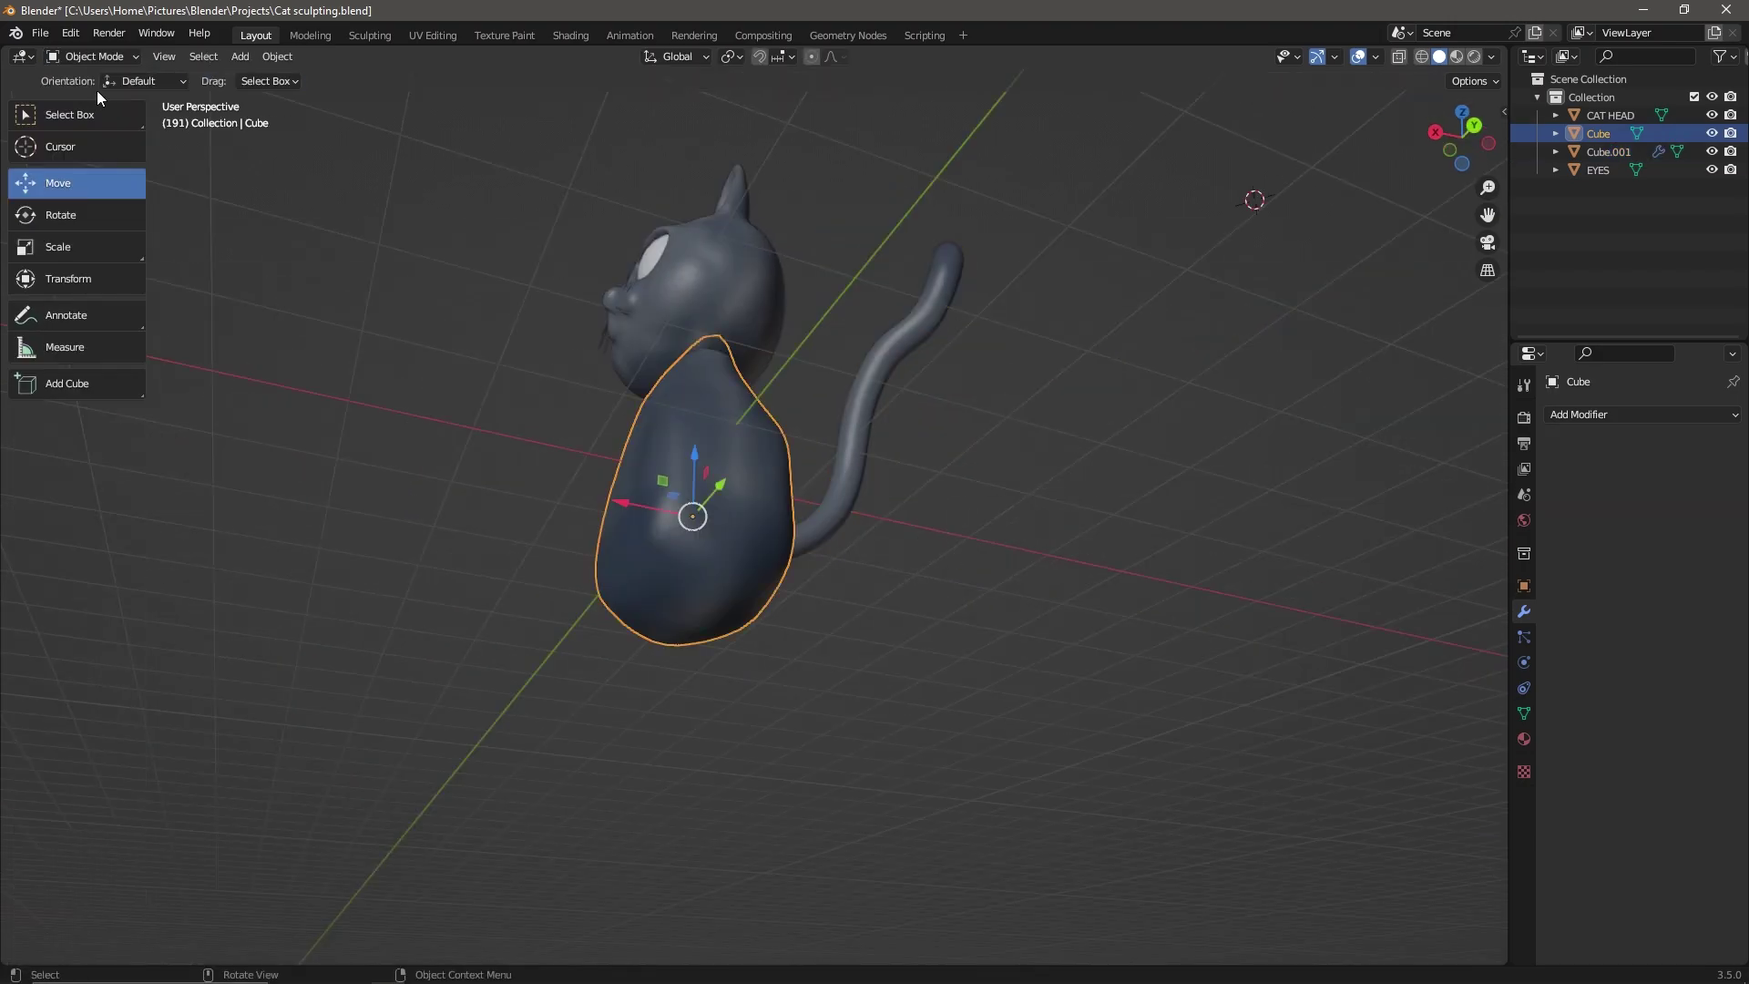
click(90, 100)
click(201, 80)
click(198, 80)
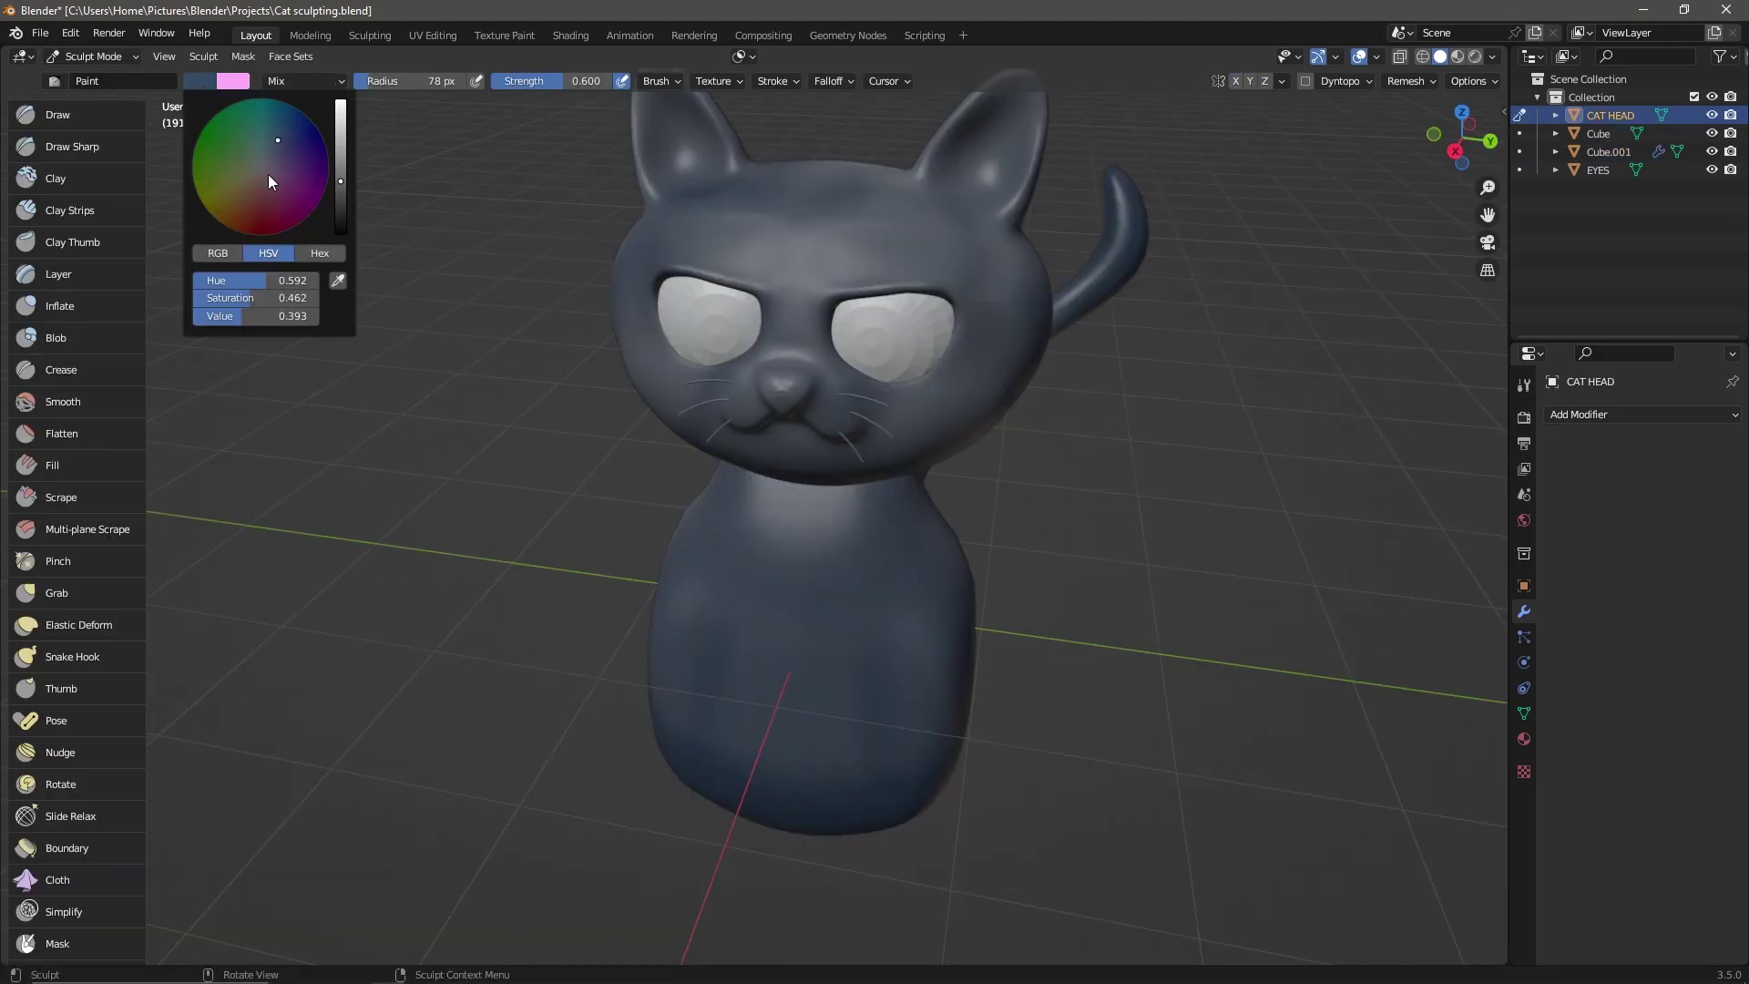
click(268, 173)
drag(794, 380, 800, 382)
- Paint the insides of the cat's ears pink
scroll(800, 382, up, 3)
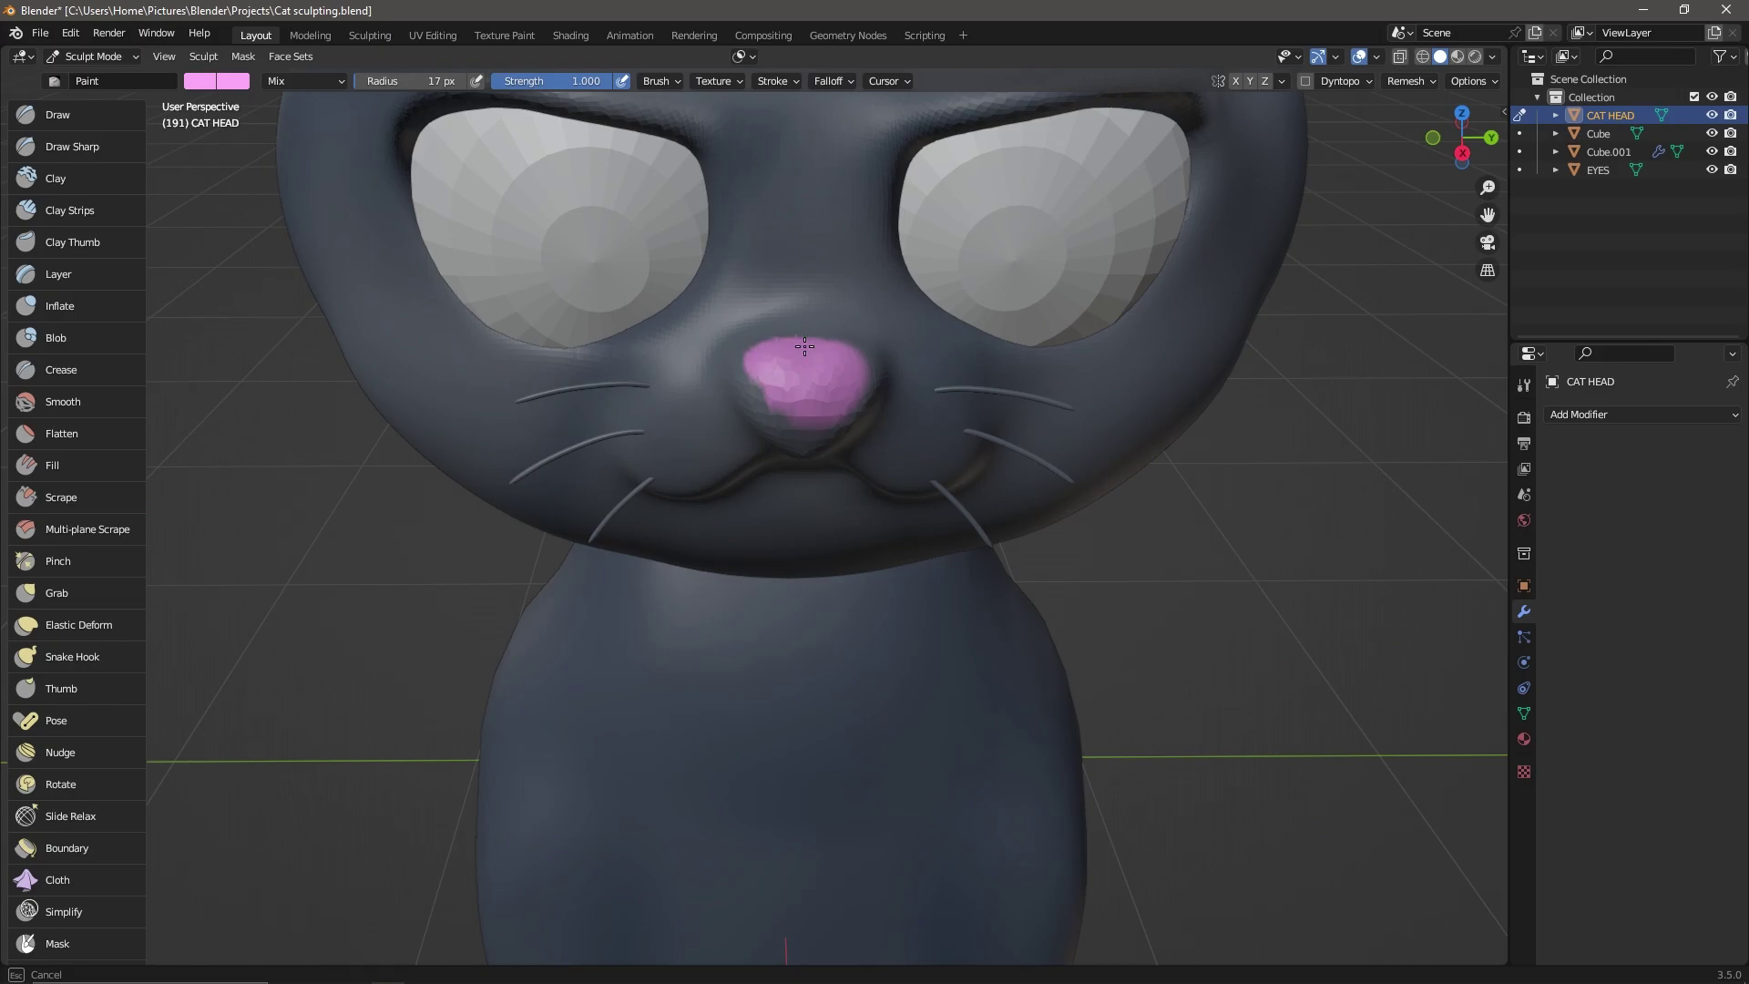
mouse_move(800, 383)
middle_down()
mouse_move(675, 178)
mouse_move(707, 418)
middle_up()
scroll(675, 178, up, 2)
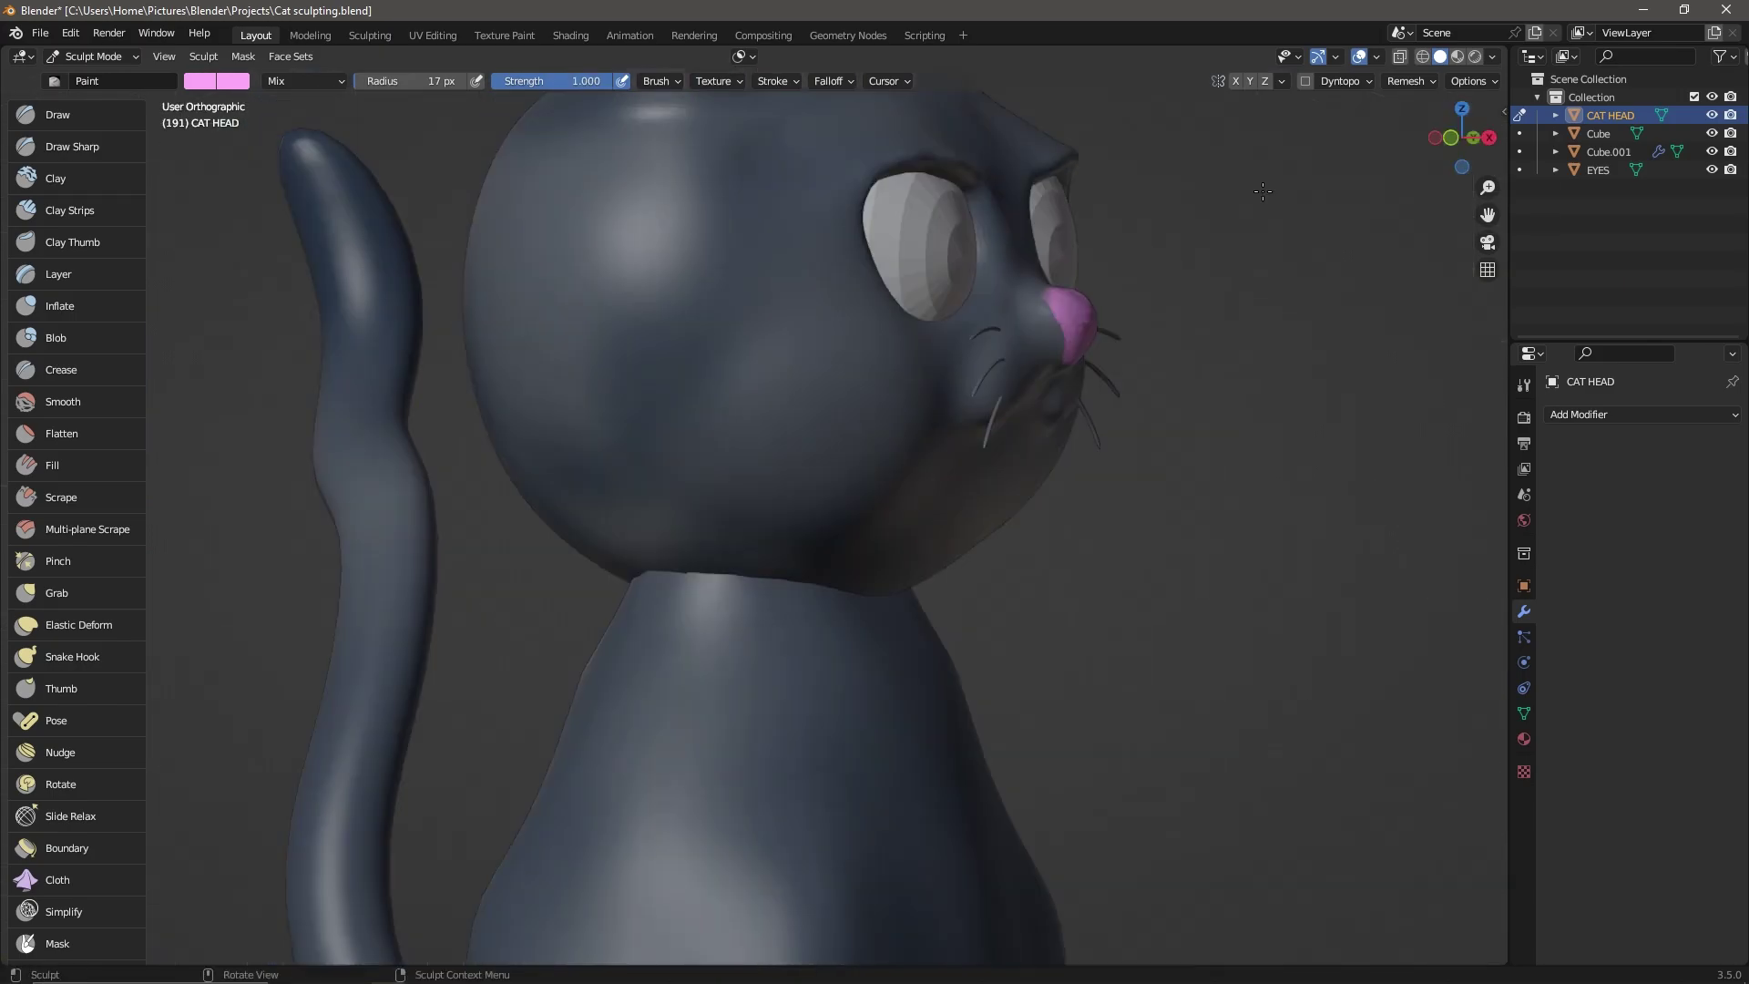
scroll(707, 417, up, 5)
scroll(746, 480, down, 6)
middle_drag(745, 480, 1157, 569)
scroll(1157, 569, up, 3)
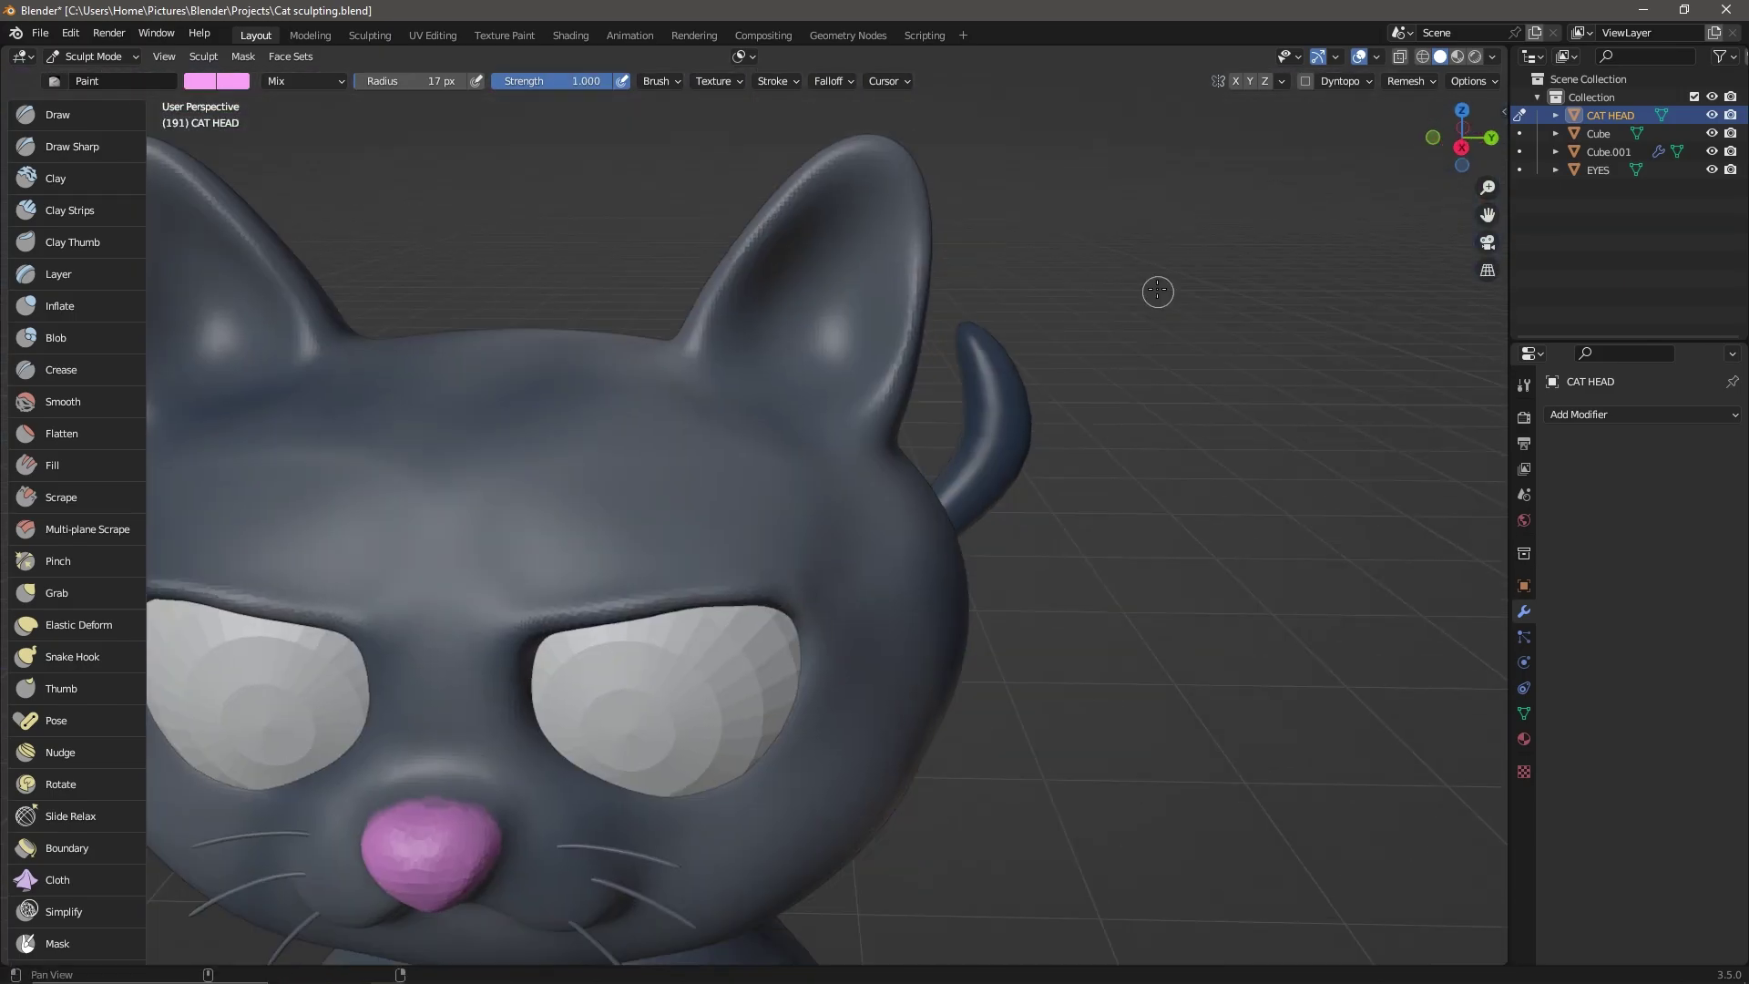
scroll(1155, 289, up, 2)
mouse_move(795, 460)
mouse_down()
mouse_move(841, 365)
mouse_move(802, 401)
mouse_up()
scroll(519, 468, down, 5)
scroll(1054, 461, down, 3)
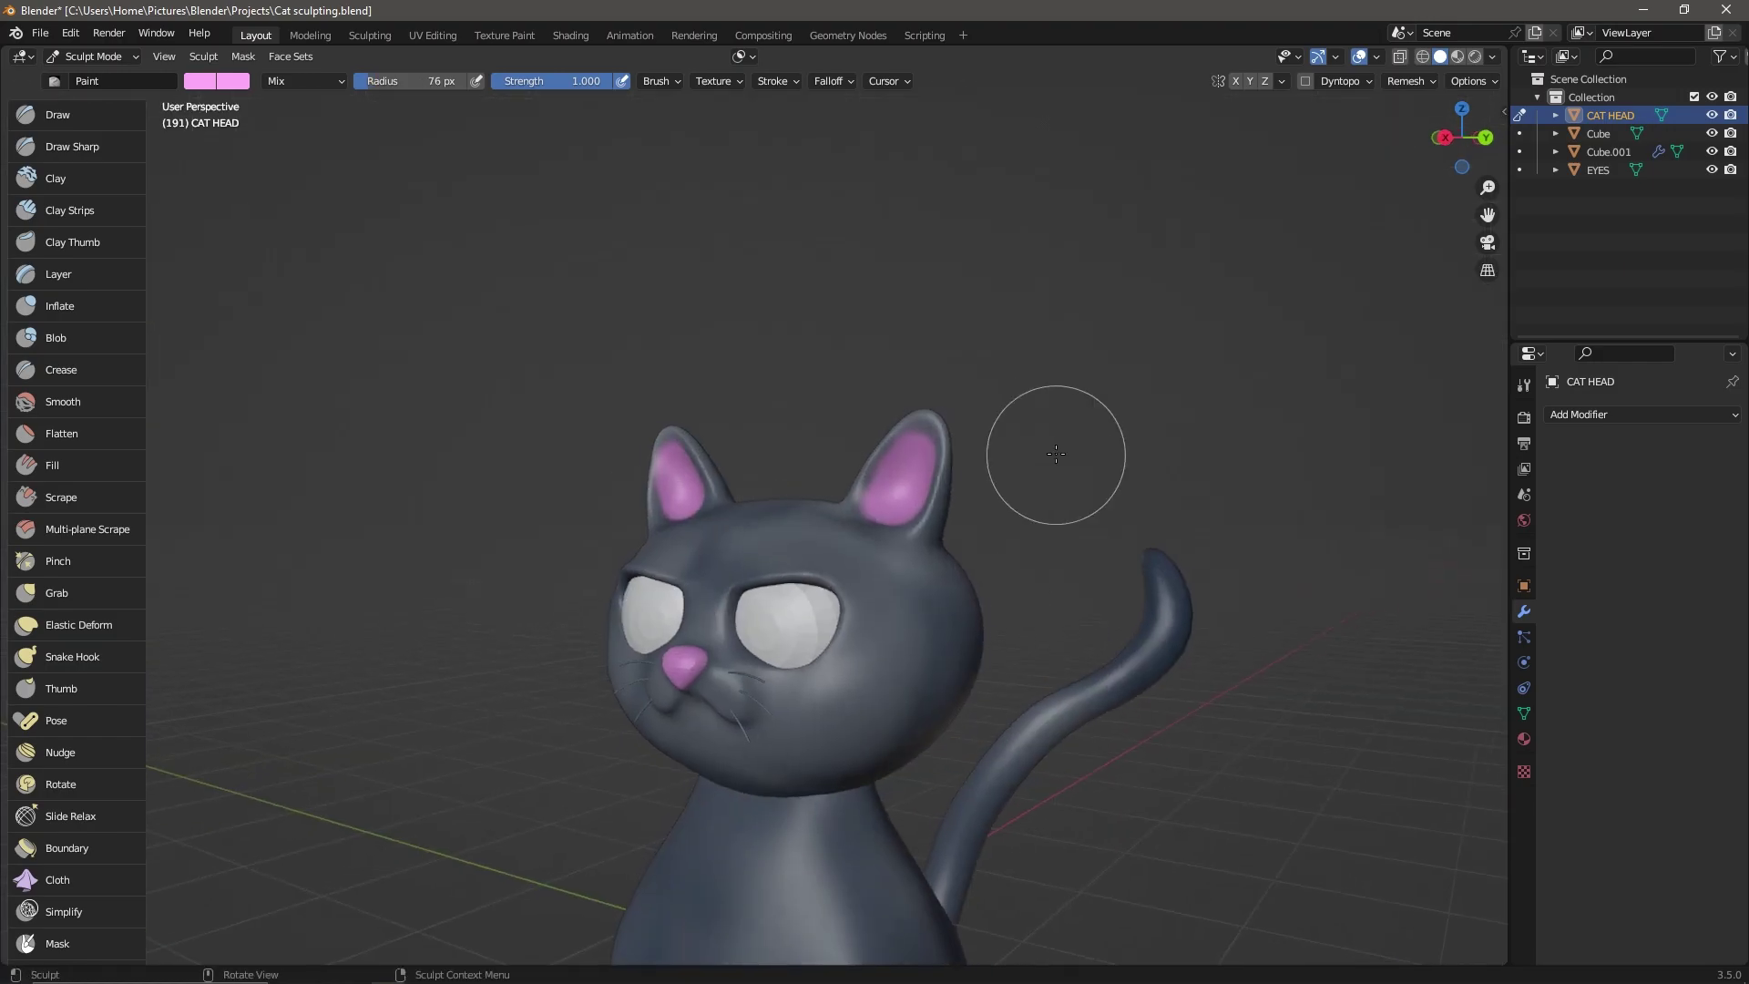
mouse_move(1054, 461)
middle_down()
mouse_move(465, 259)
mouse_move(1074, 292)
middle_up()
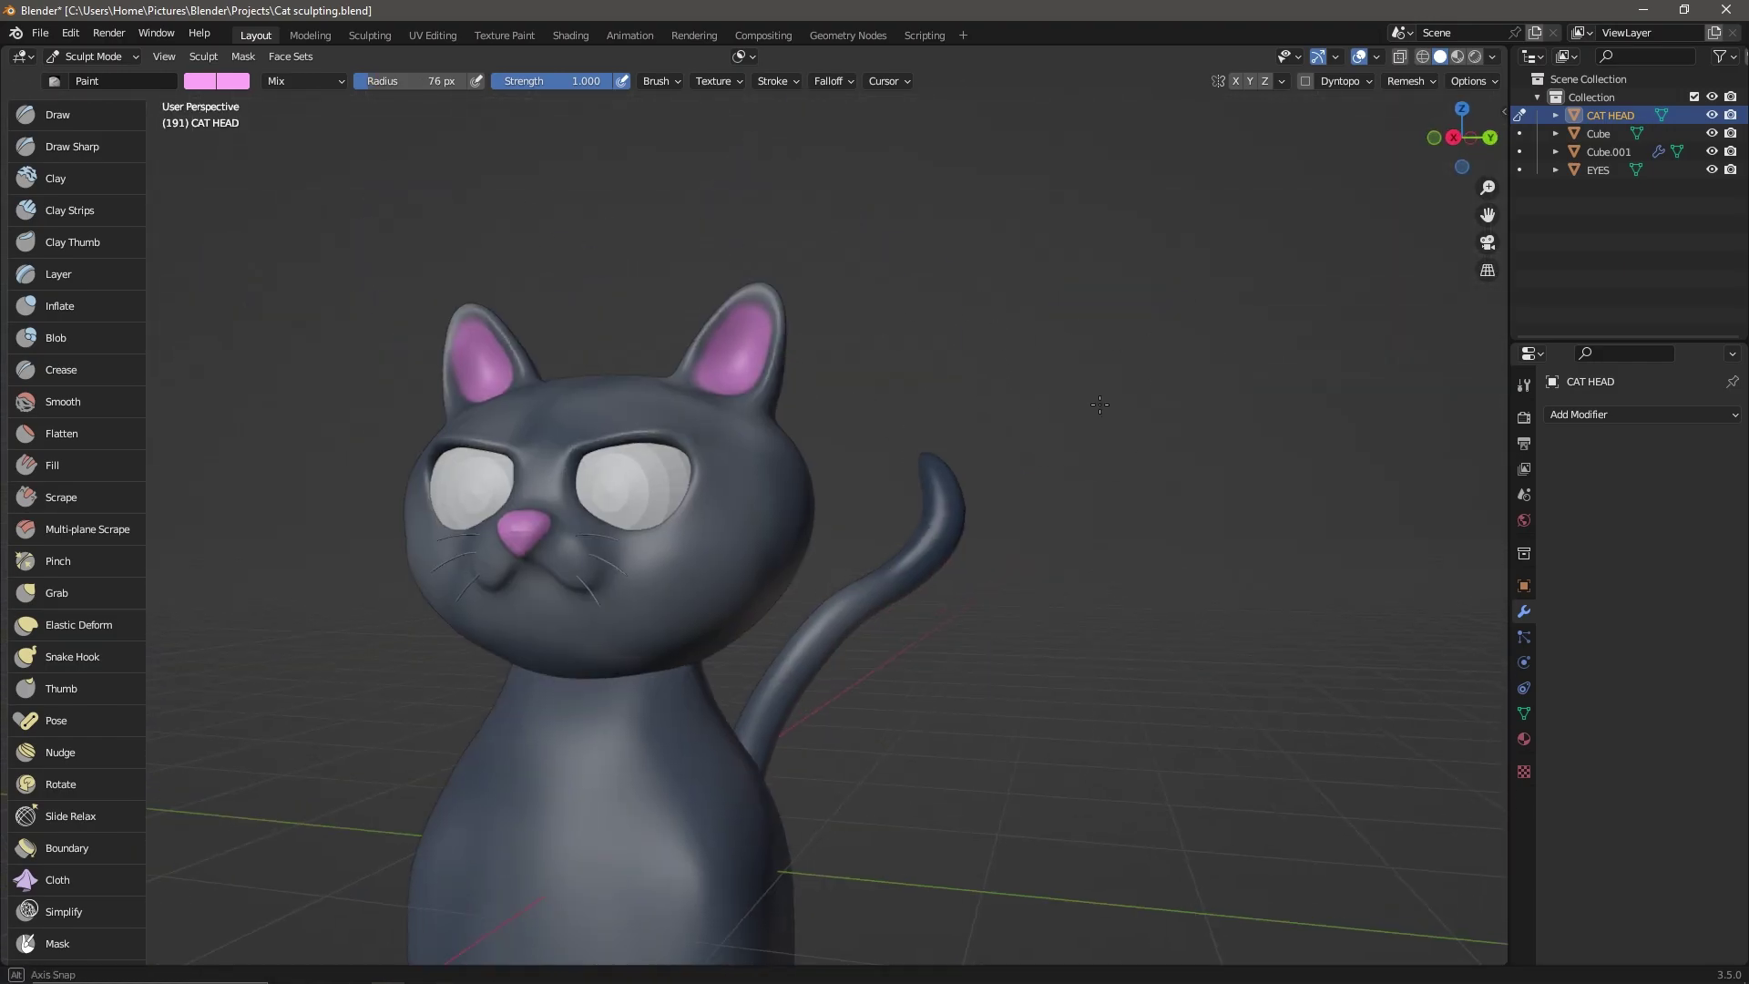
key(Tab)
- Feed the painted colours into the material via a Color Attribute node and preview the scene lighting
click(89, 56)
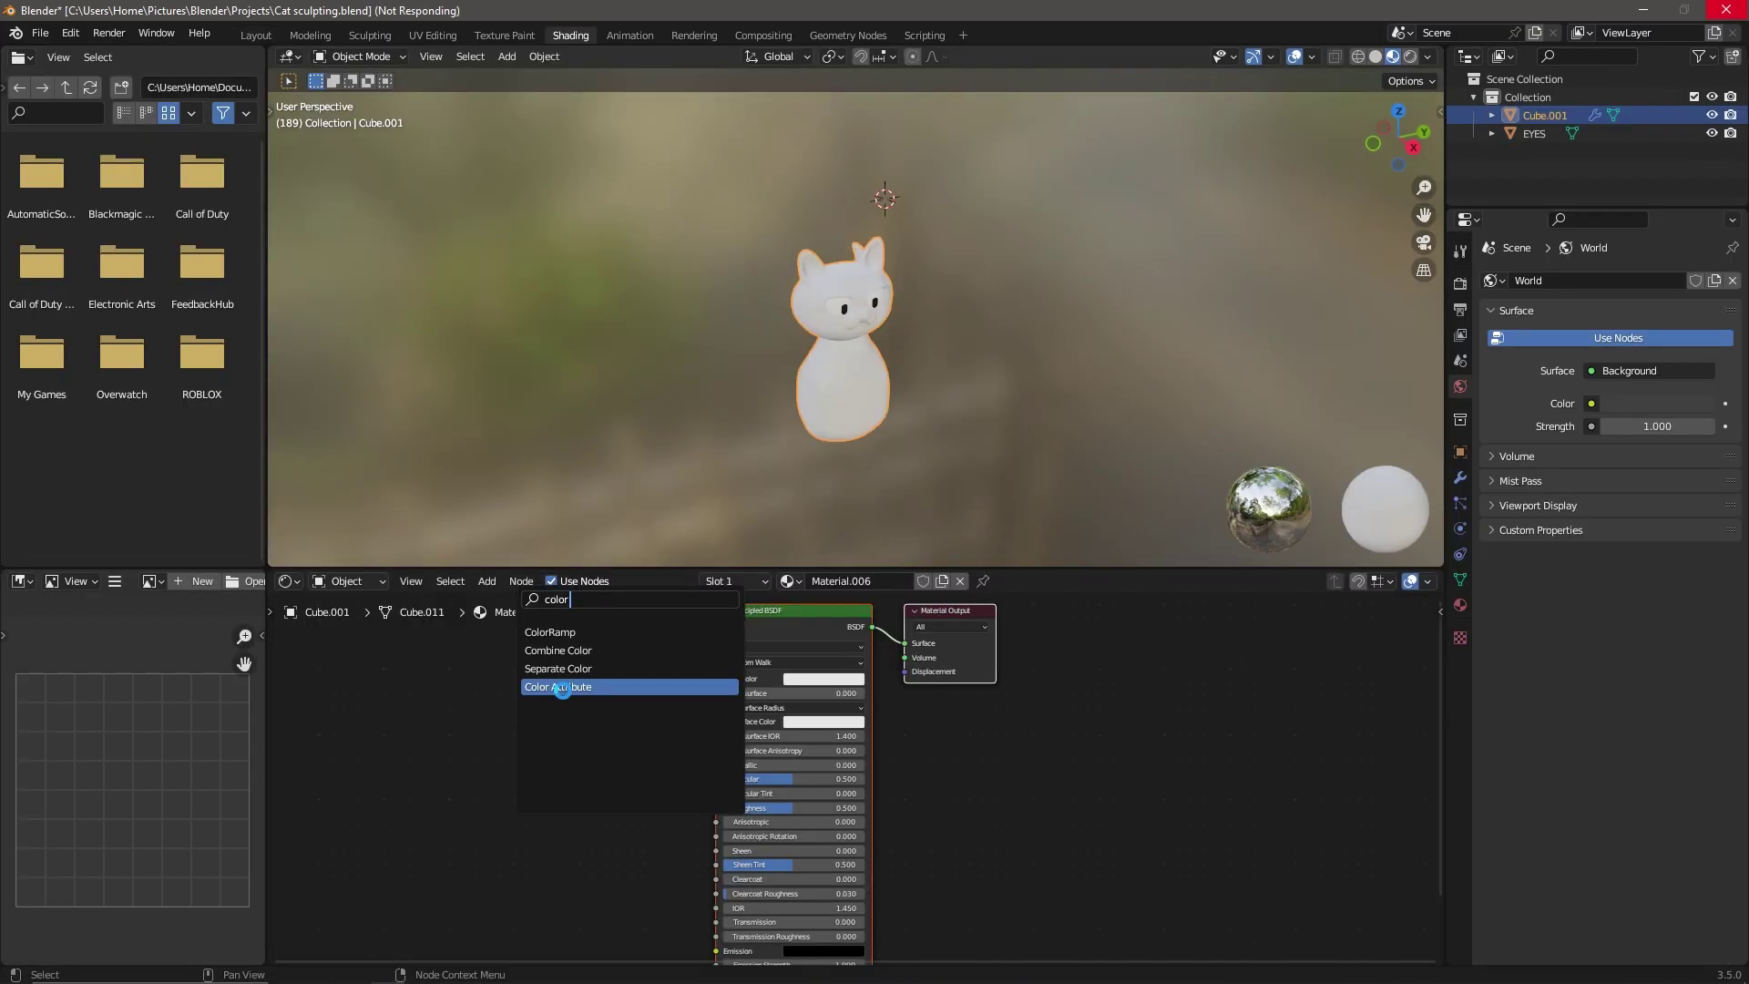
click(563, 691)
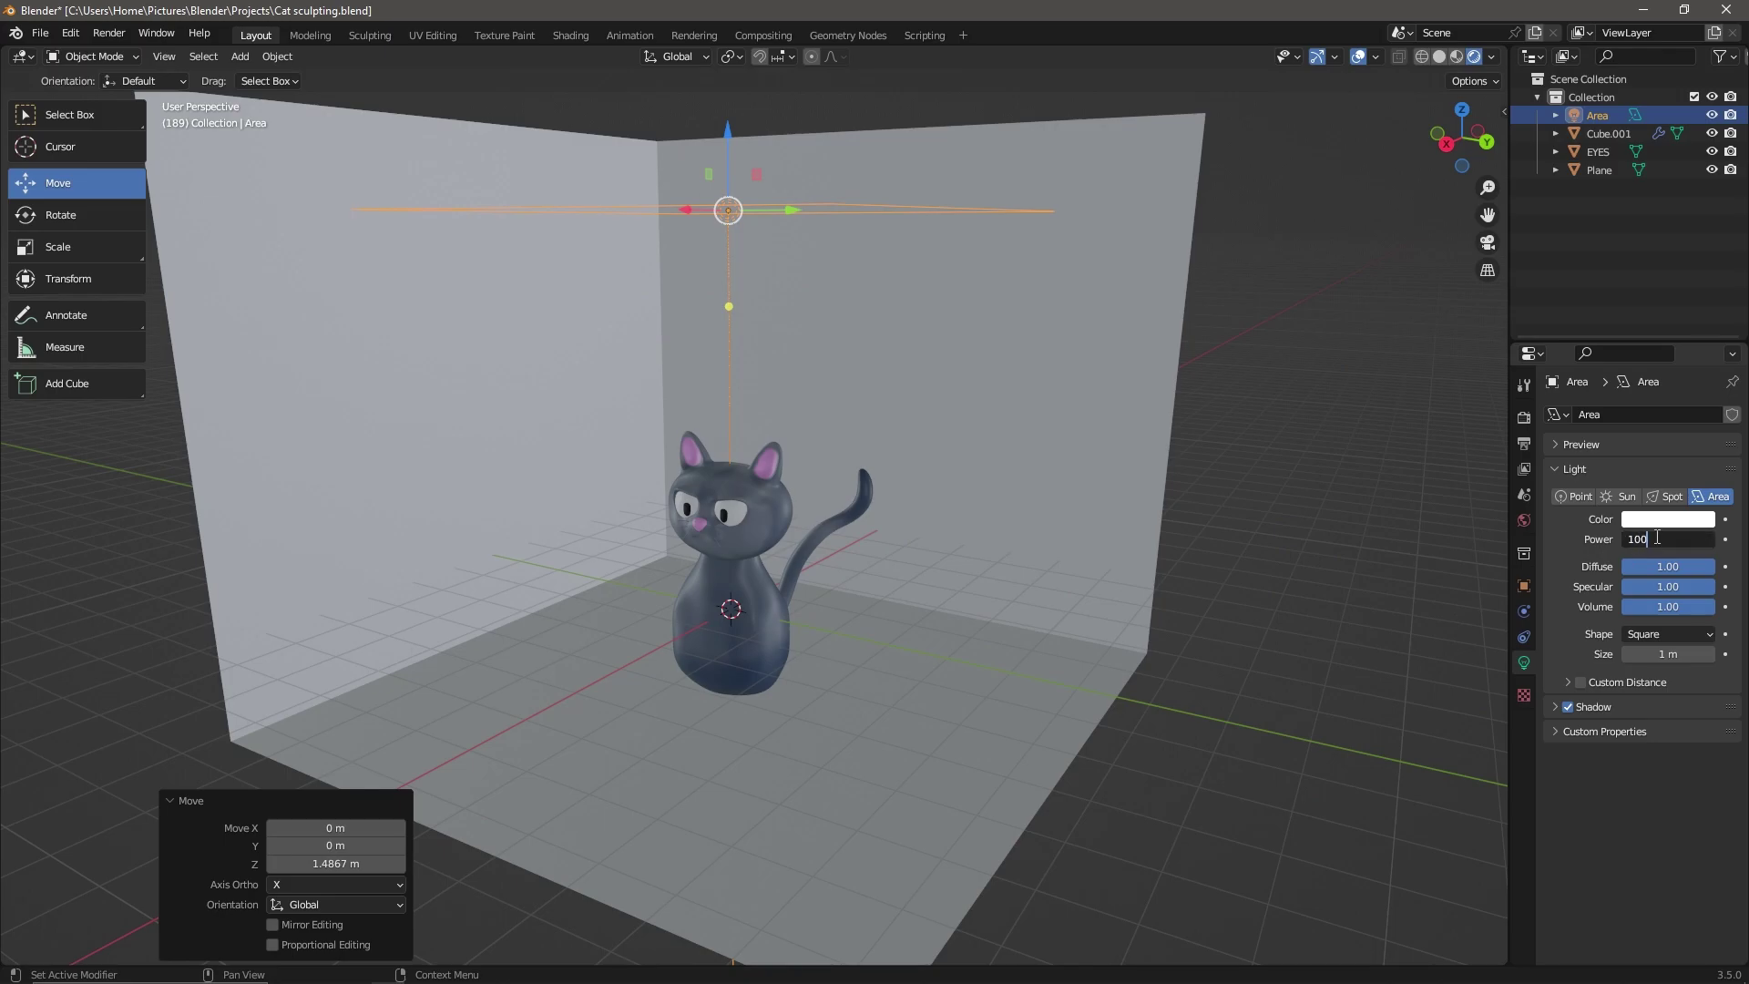
key(Return)
click(1492, 57)
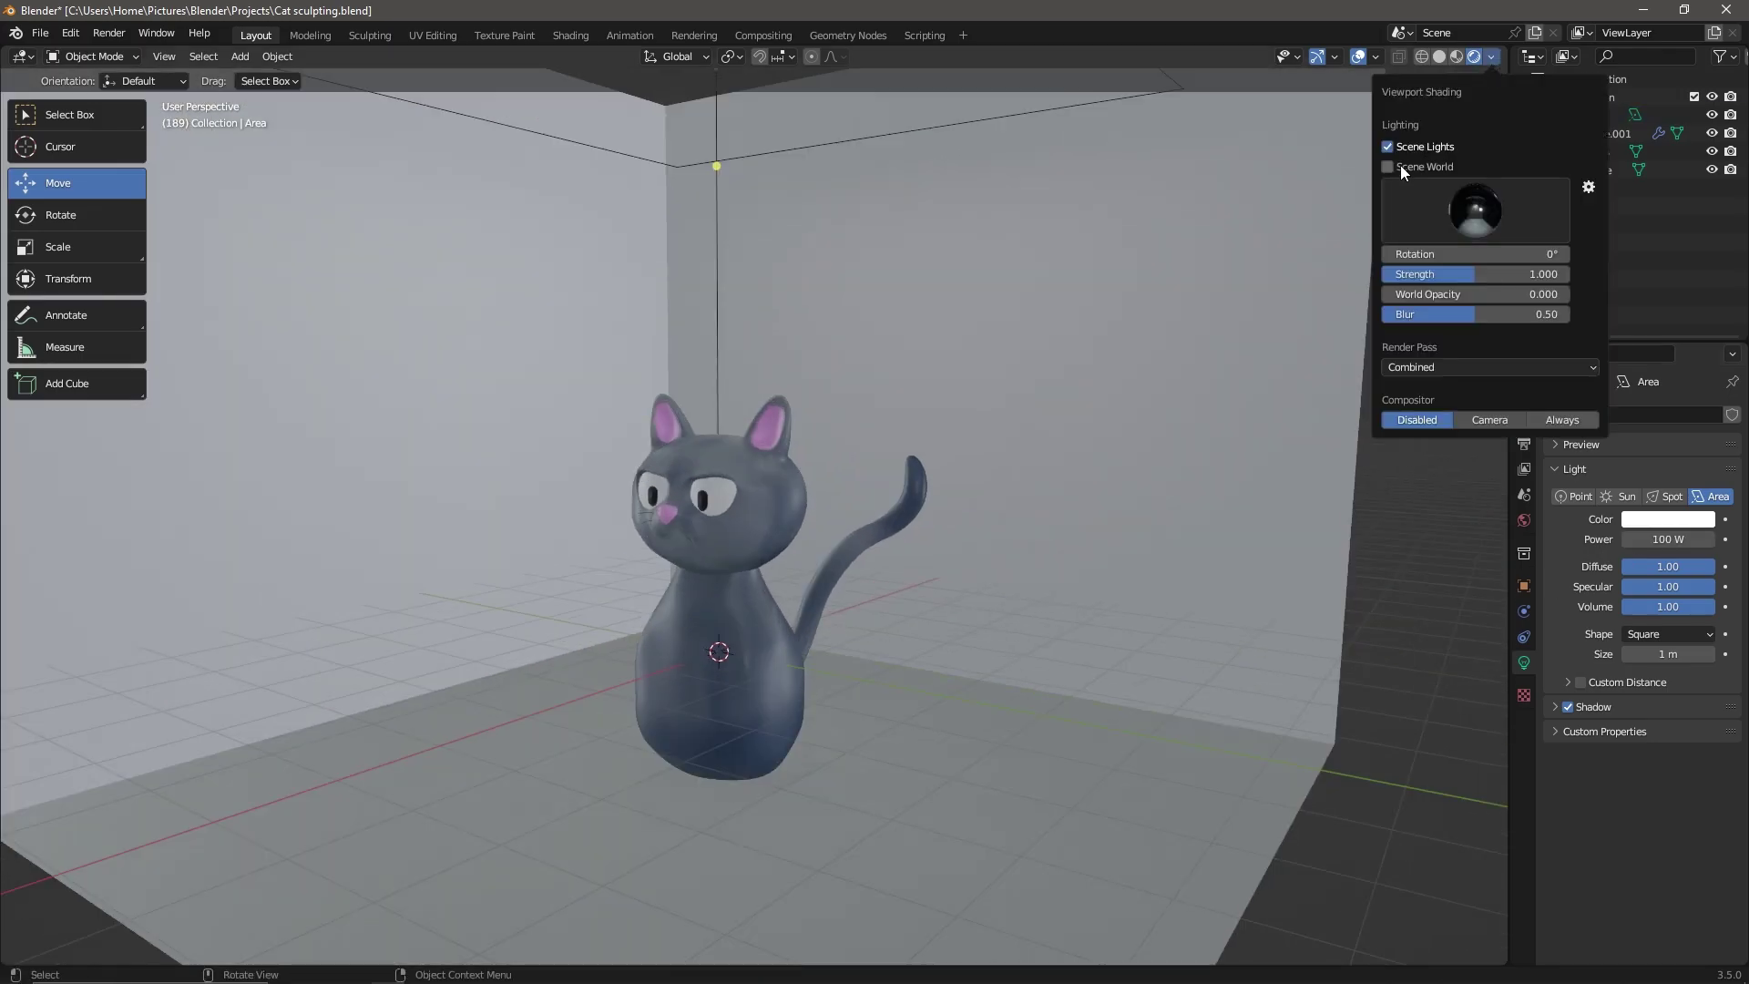
click(1401, 166)
scroll(1177, 450, up, 3)
middle_drag(1177, 450, 715, 166)
- Duplicate the area light, rotating and moving the copy to face the cat
click(715, 165)
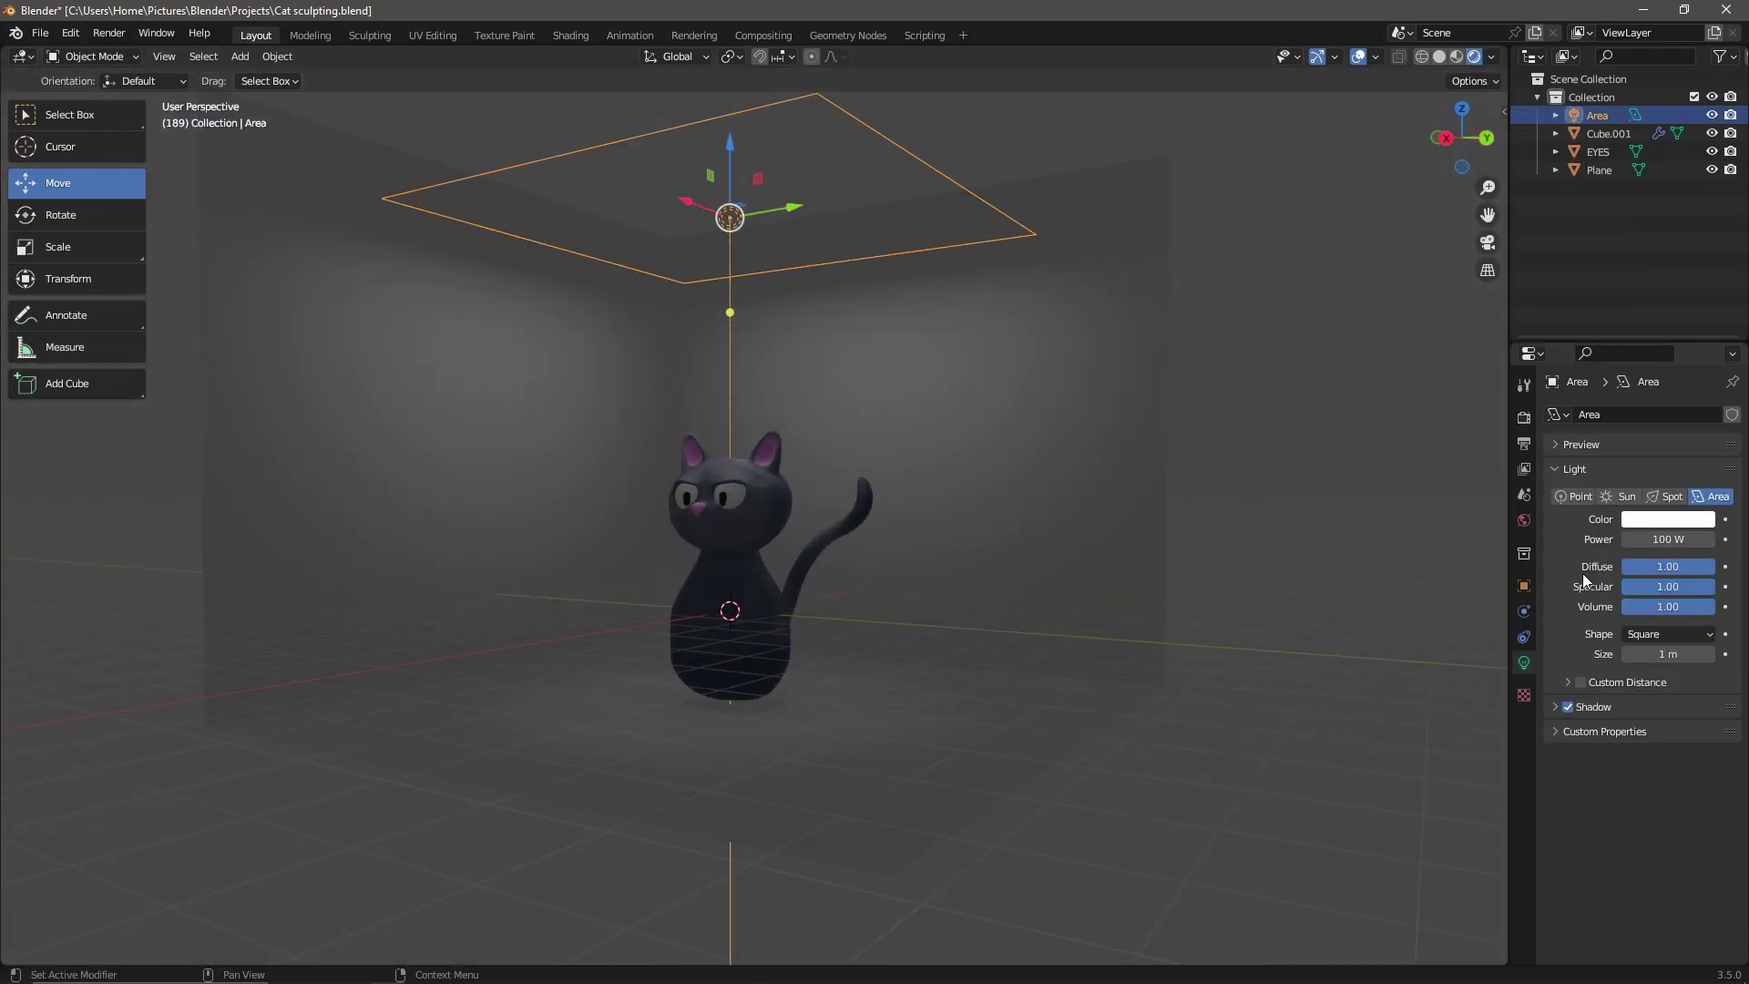
key(shift+d)
click(1269, 354)
key(shift+space)
key(r)
middle_drag(1268, 353, 1199, 548)
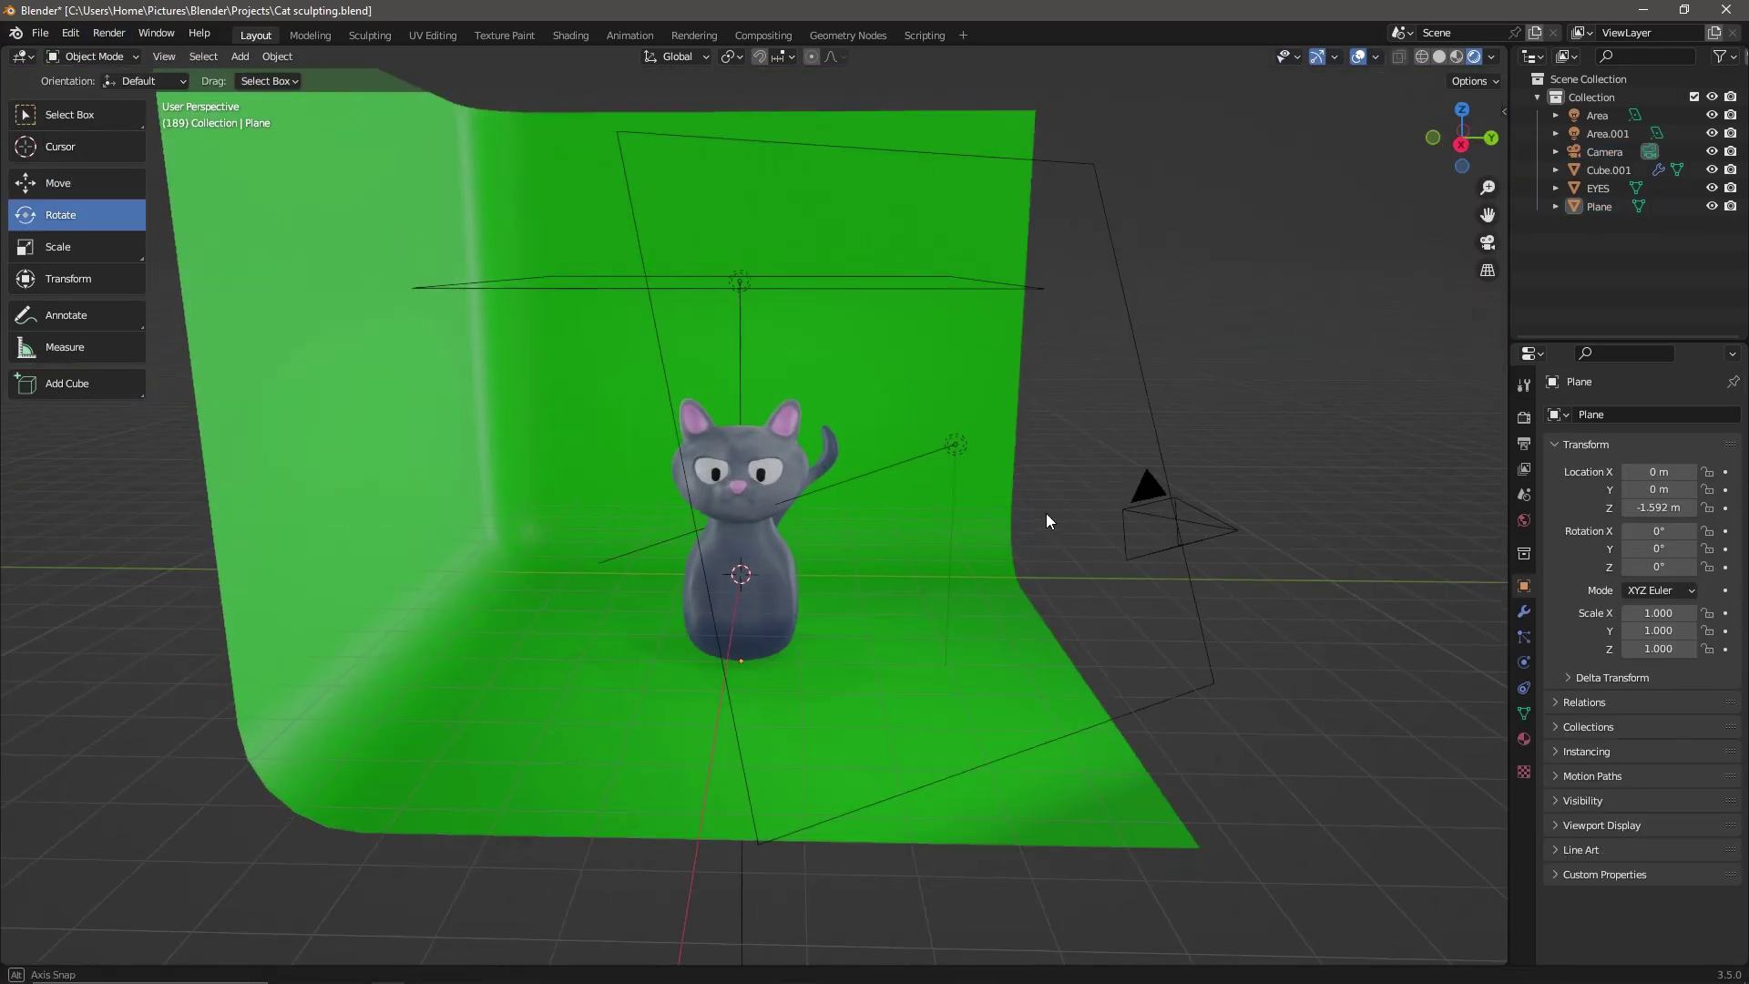
- Check the framing through the camera, leaving its position unchanged
click(1179, 490)
key(KP_0)
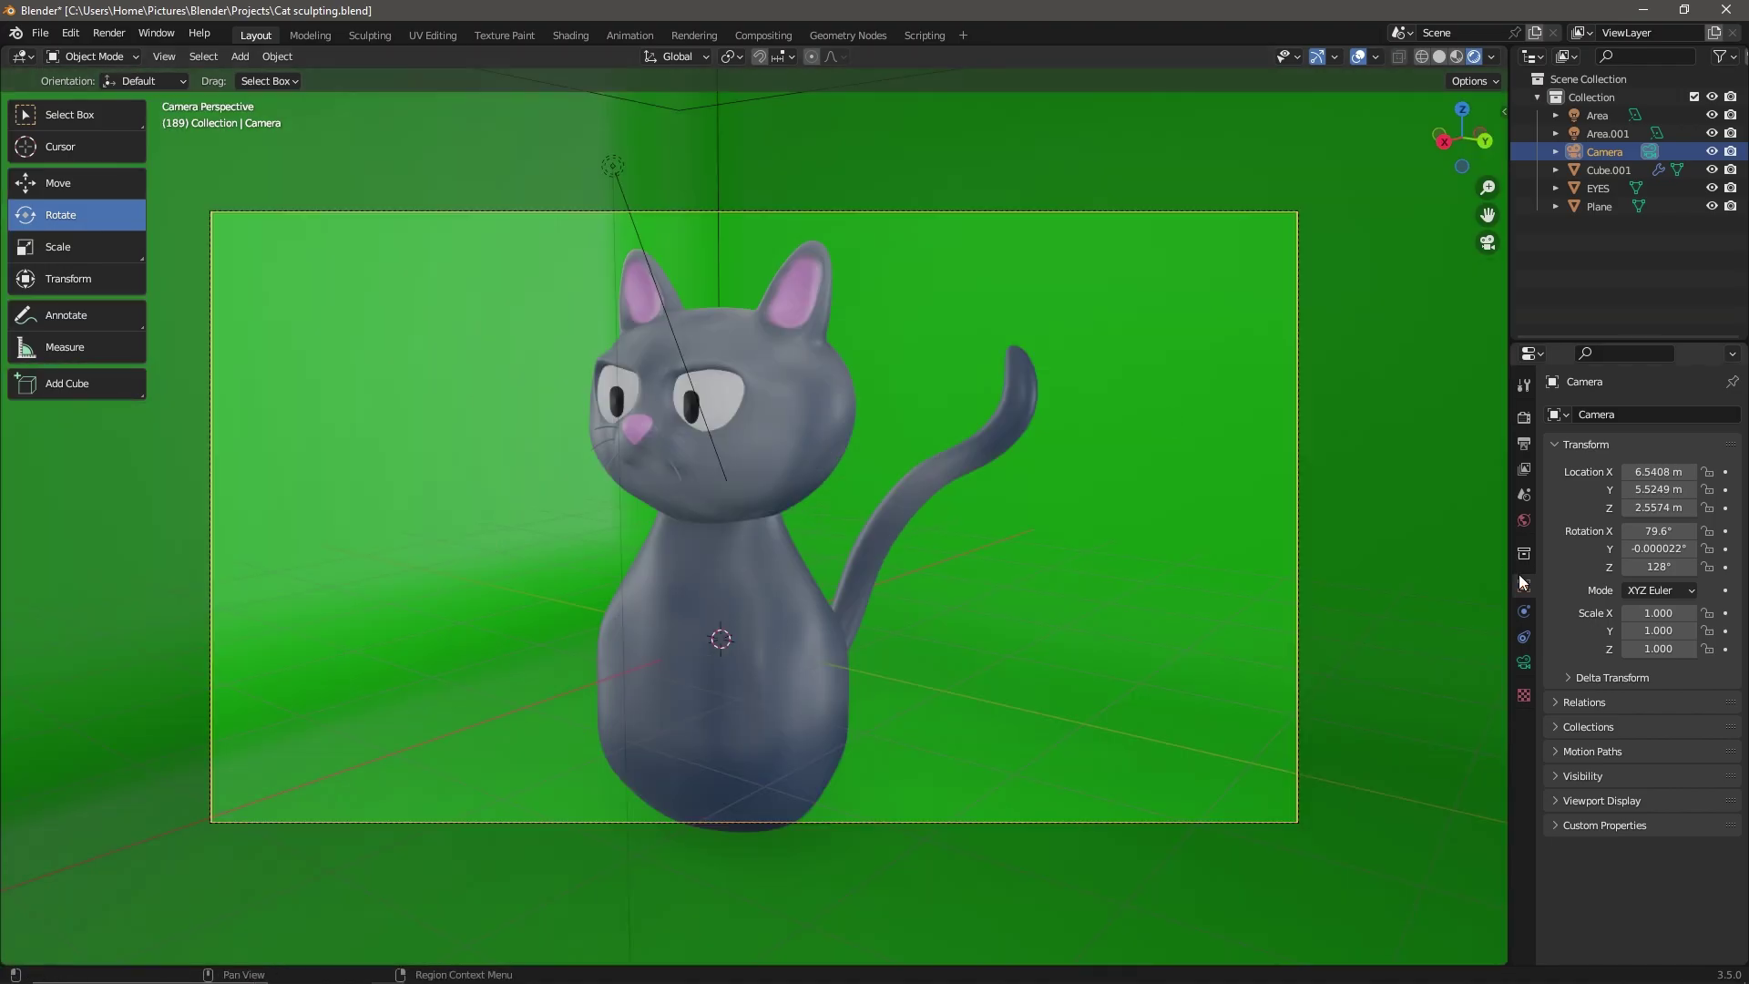
drag(1658, 490, 1676, 489)
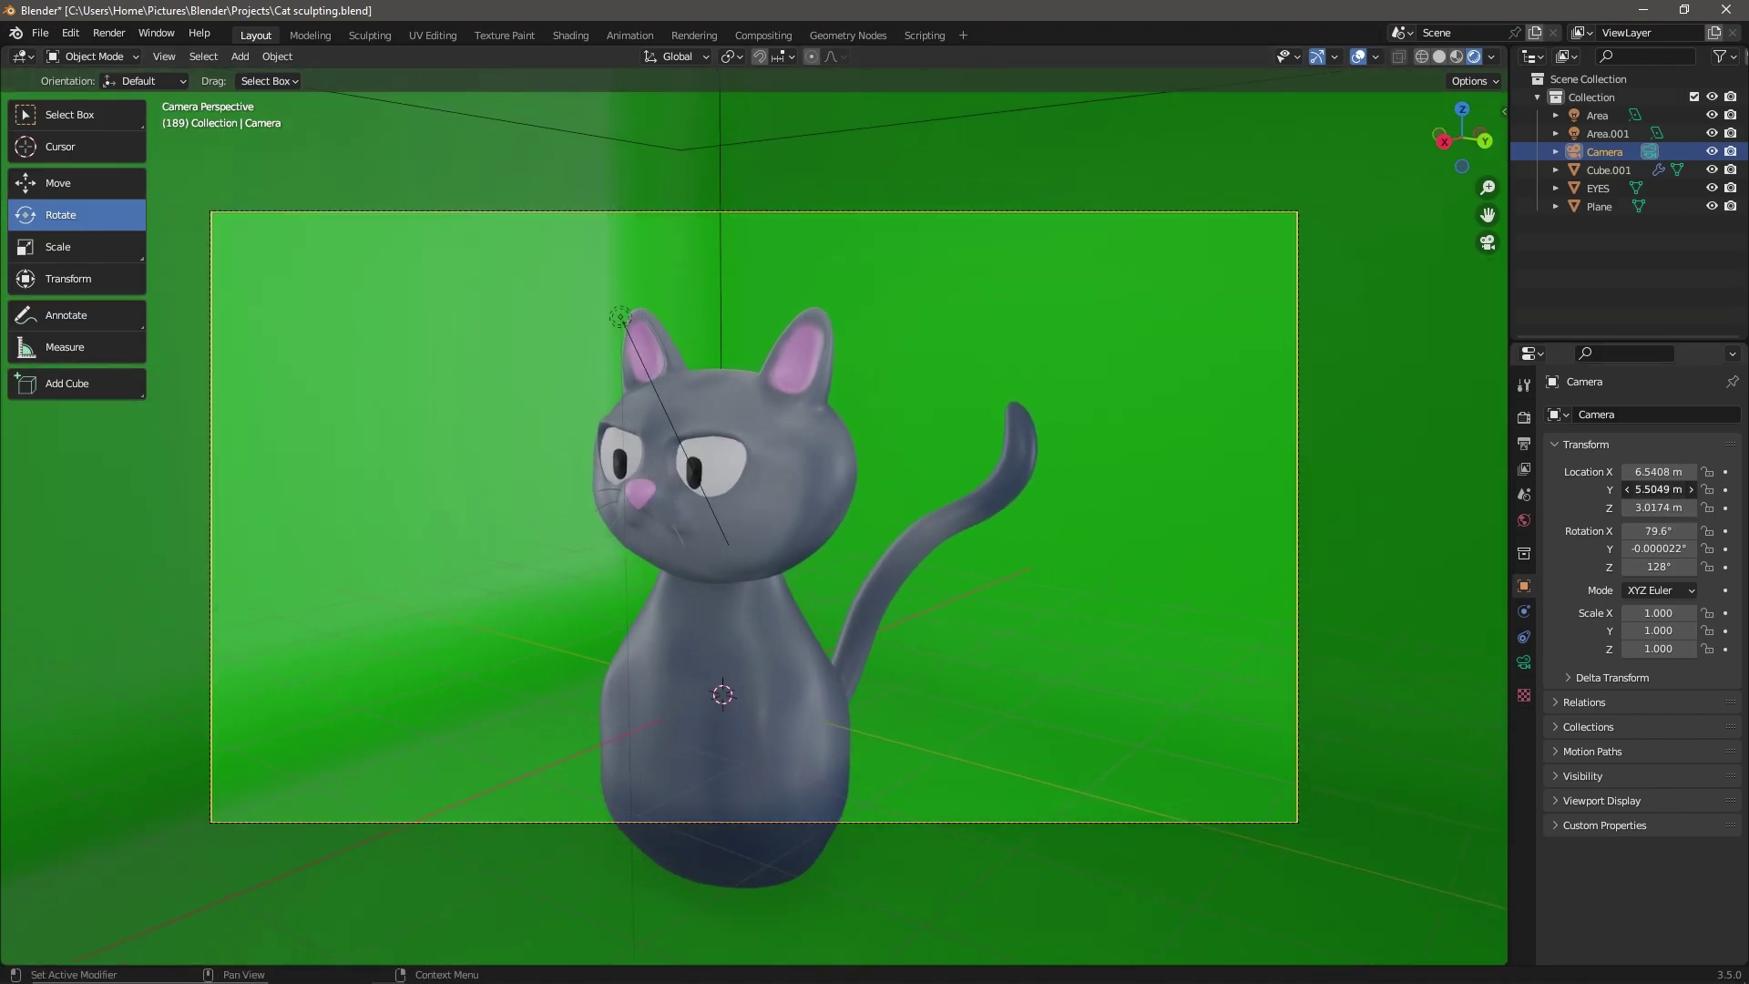
key(ctrl+z)
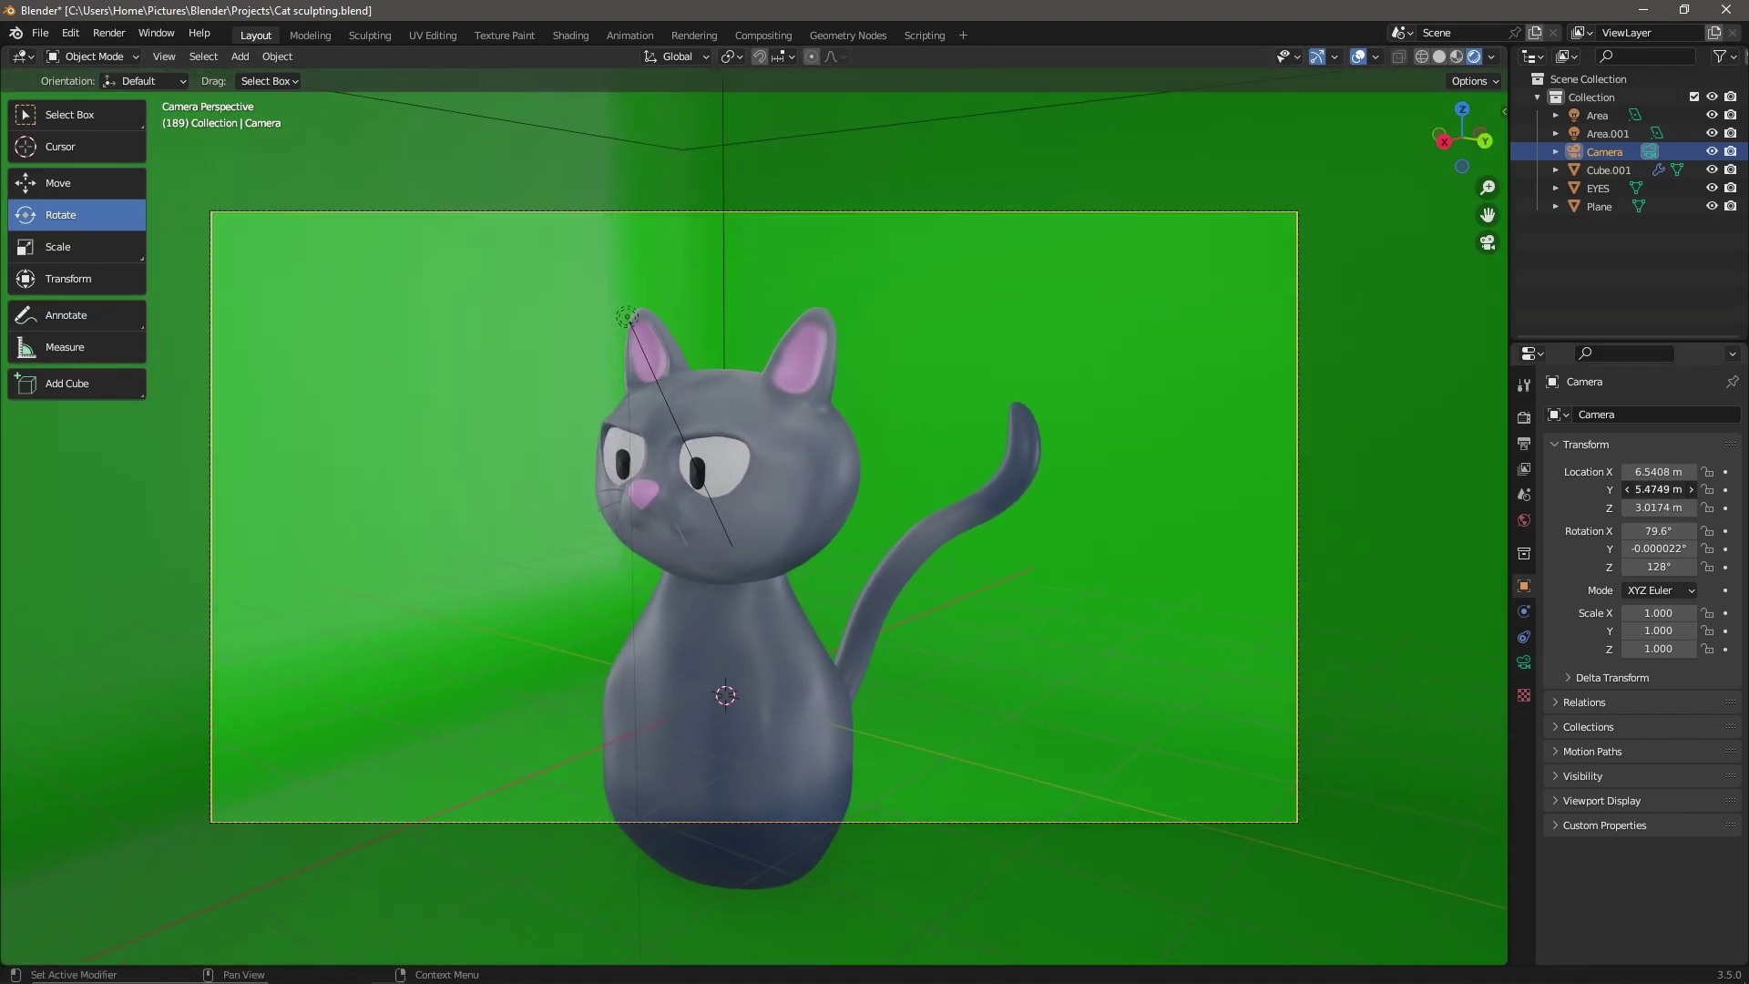
key(KP_0)
- Adjust the backdrop plane's material settings and render a test frame
click(813, 522)
click(1524, 738)
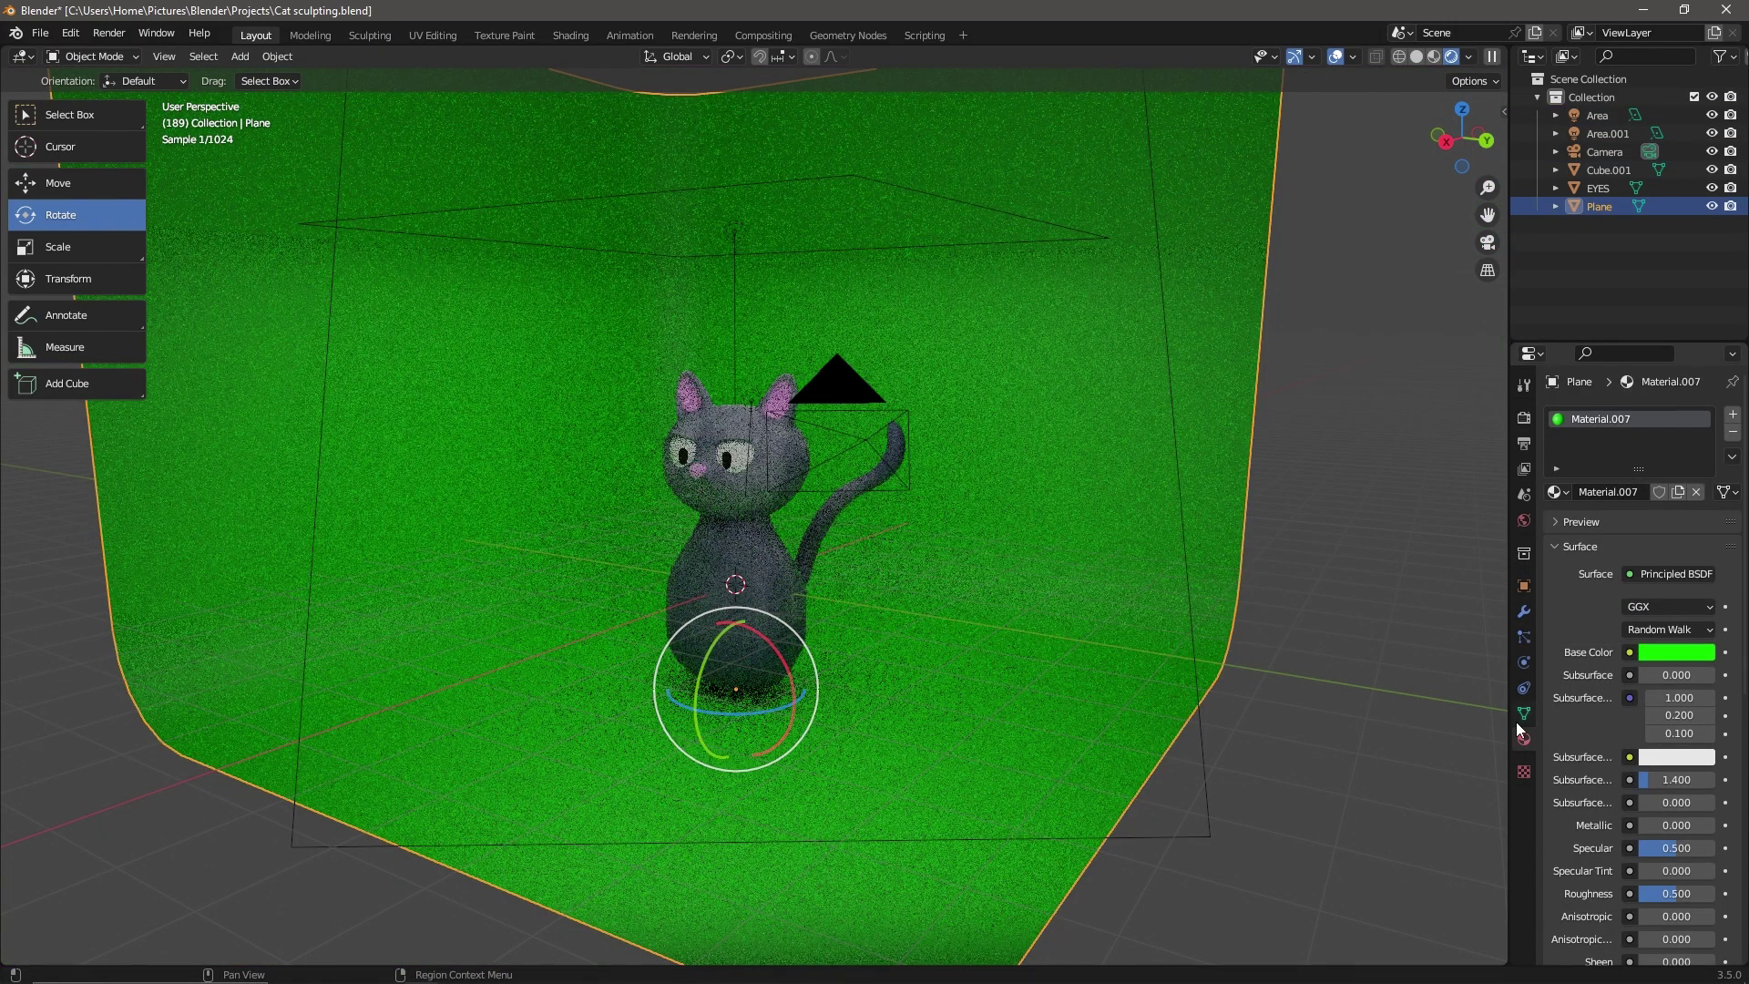
scroll(1630, 759, down, 1)
drag(1667, 789, 1719, 794)
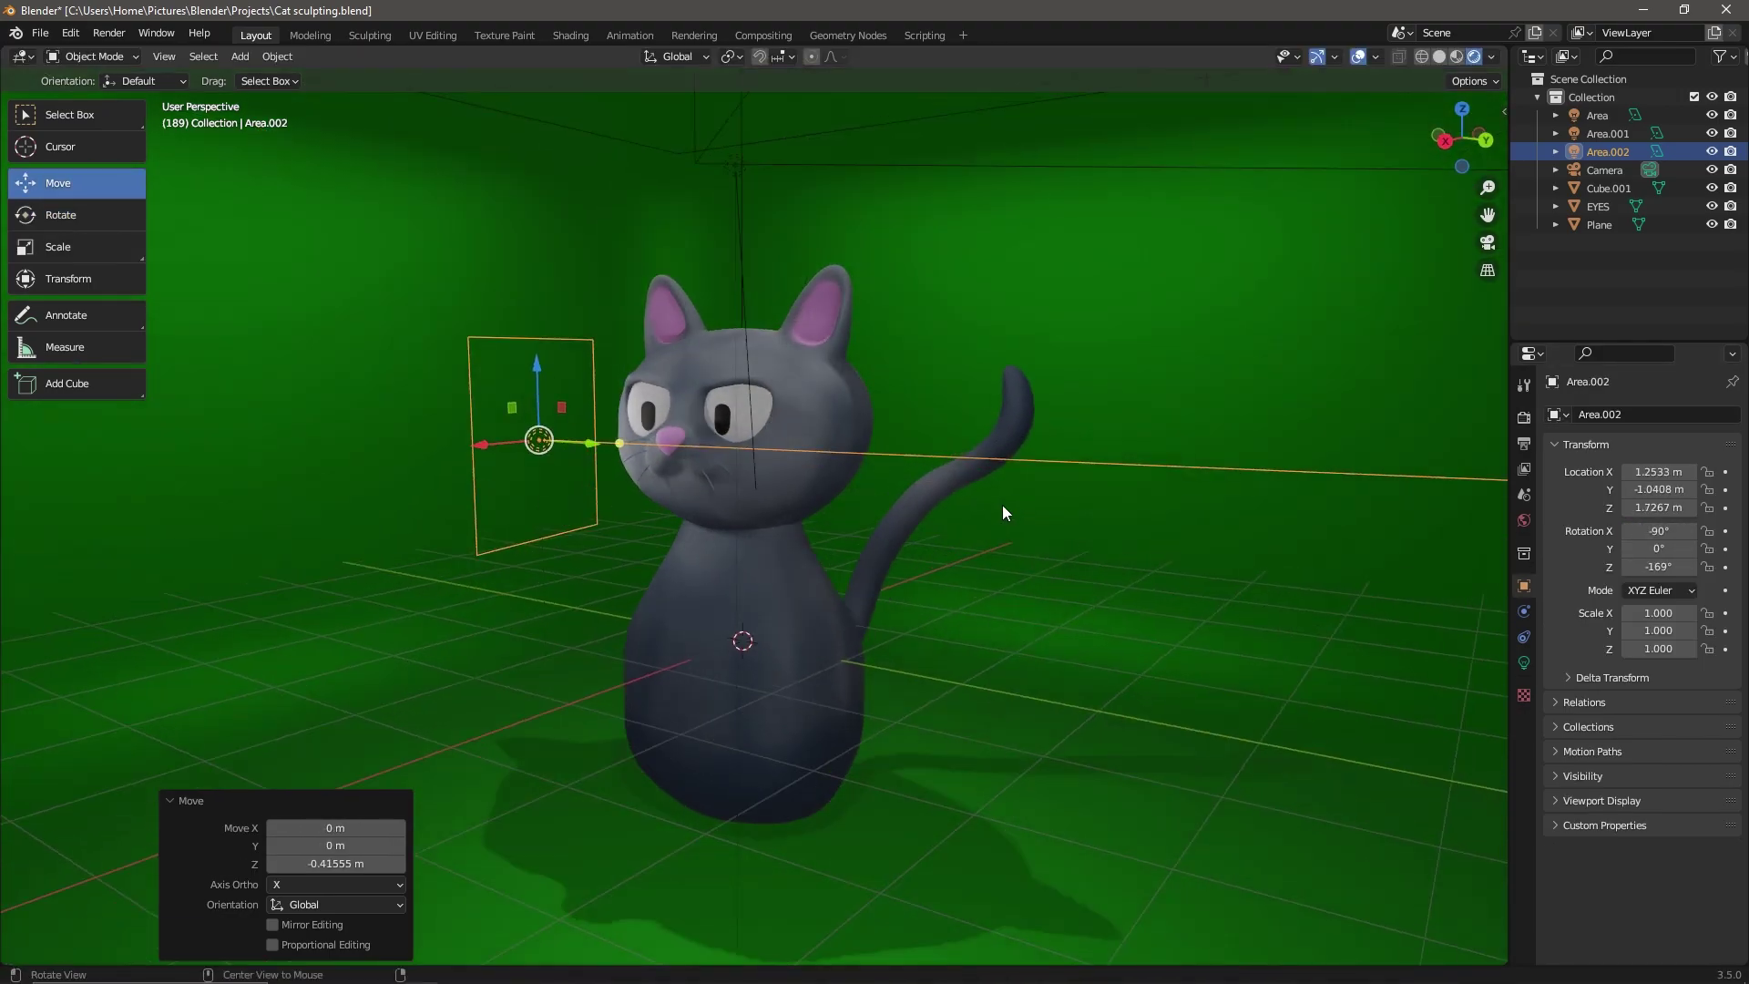
key(F12)
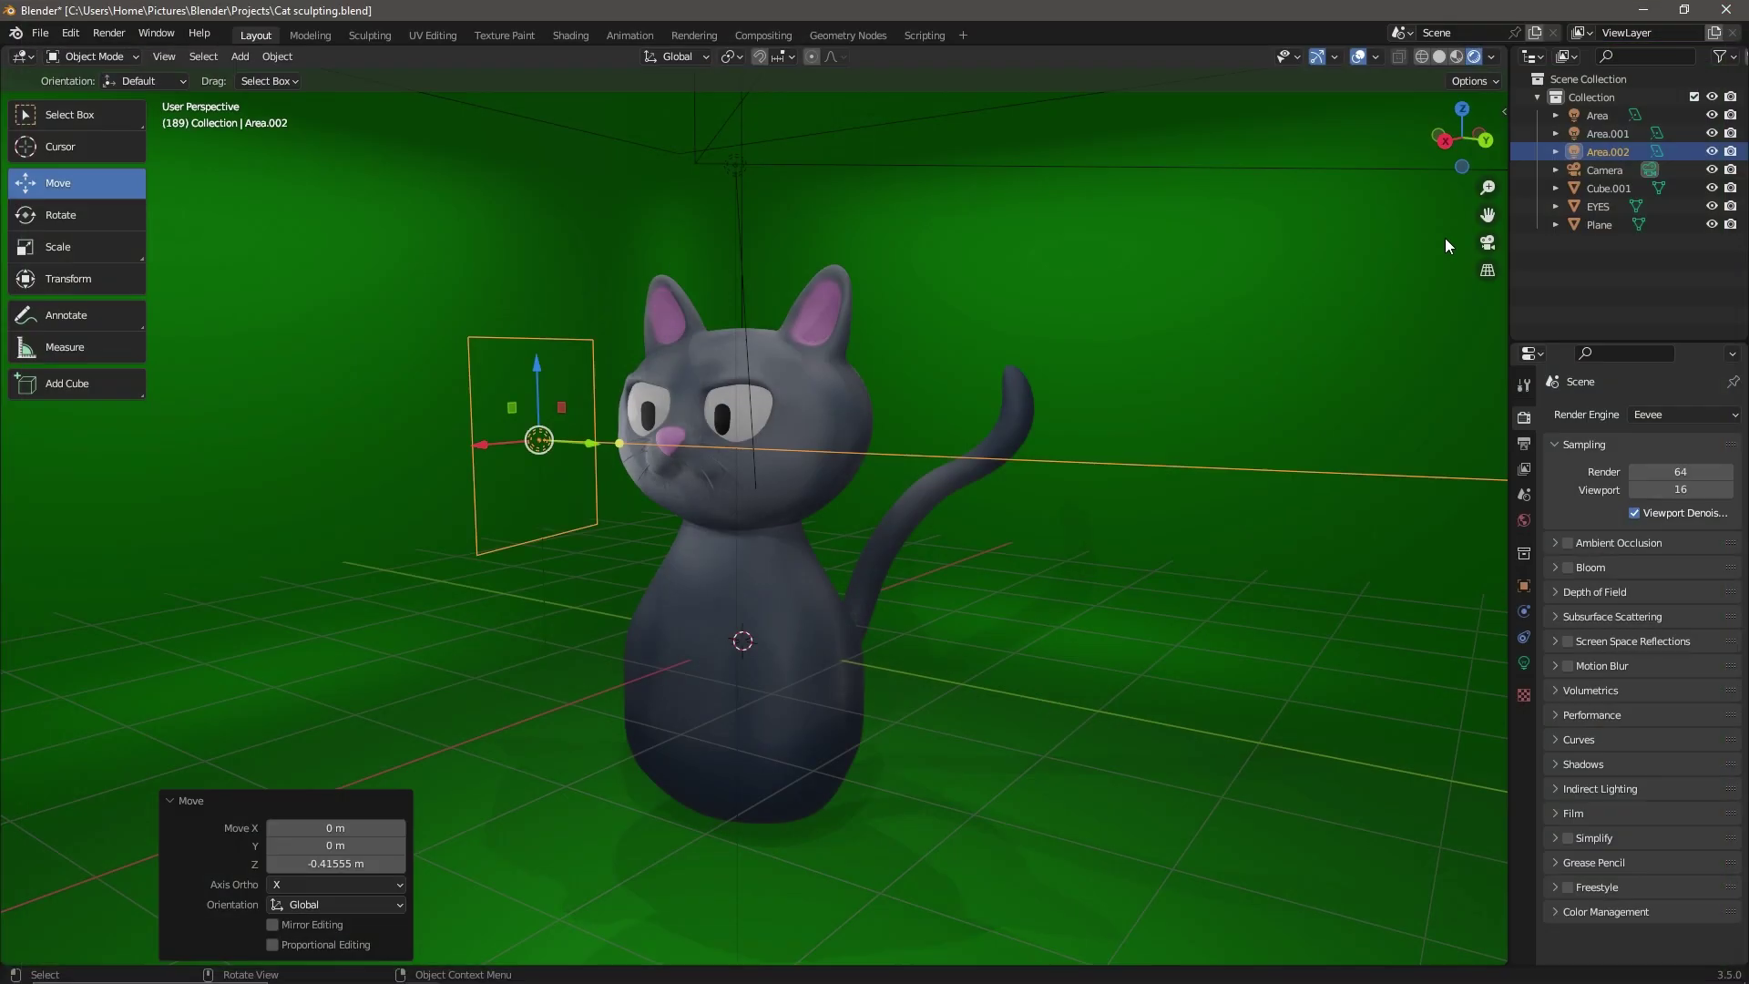
- Darken the World colour to near-black, test-rendering with F12 after each change
key(F12)
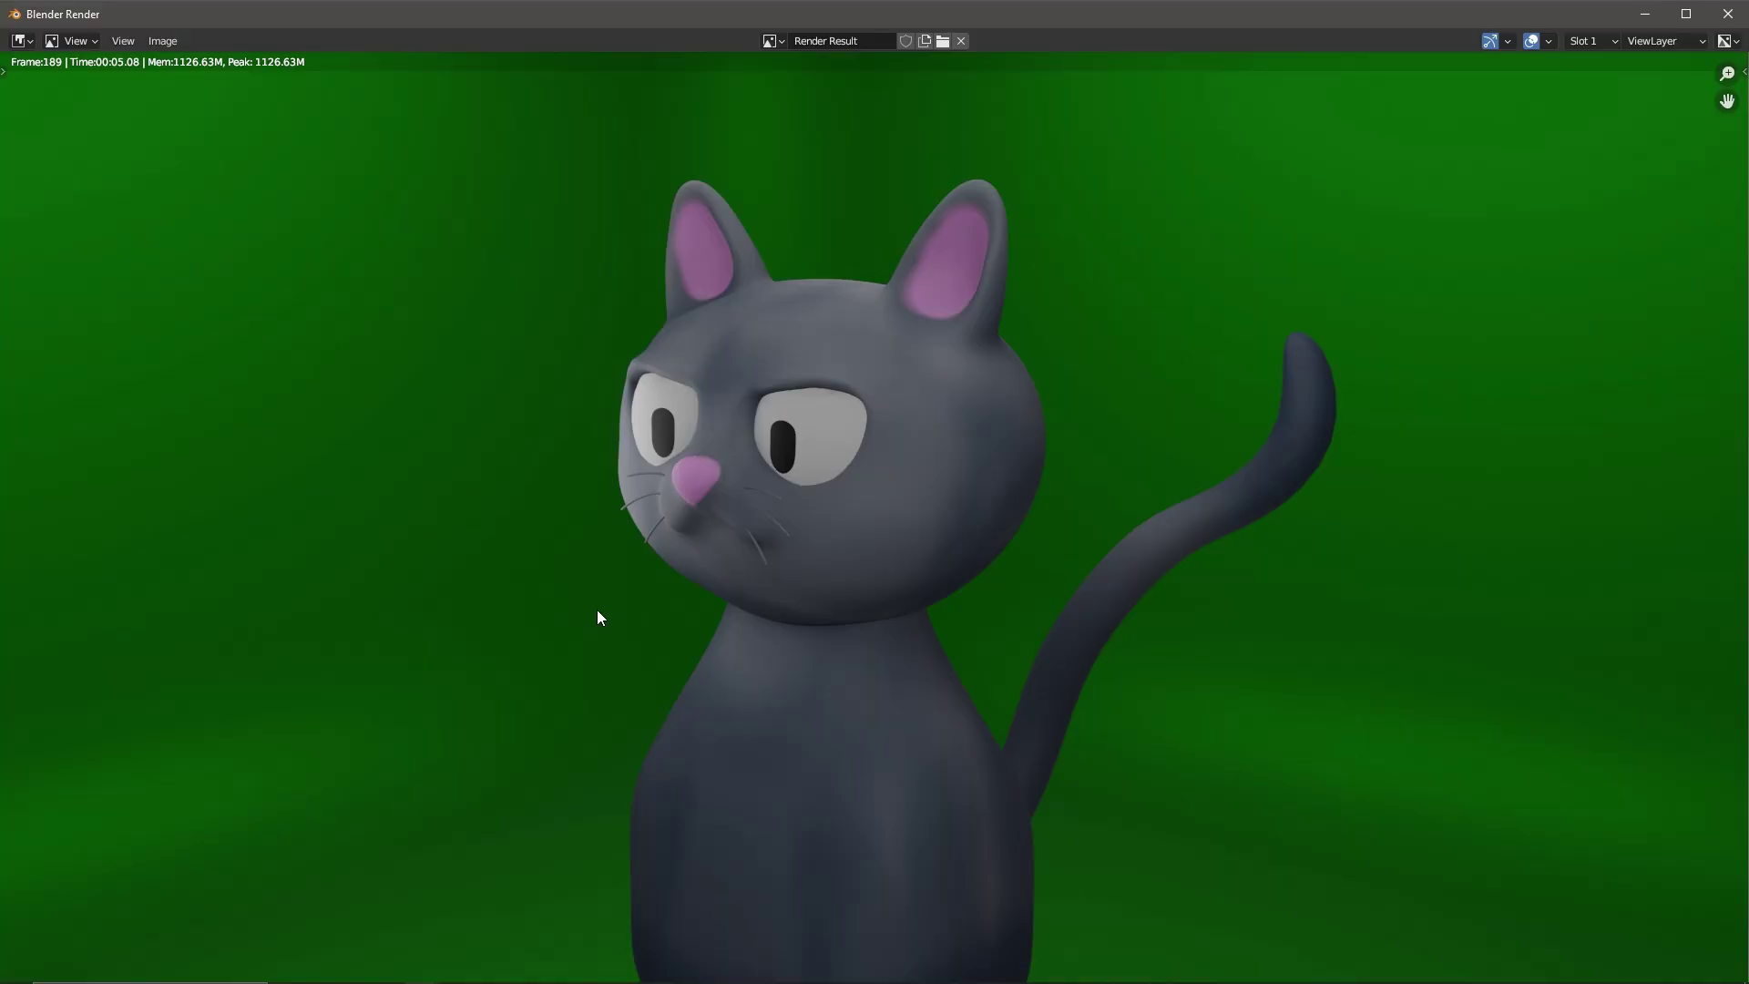
click(1731, 20)
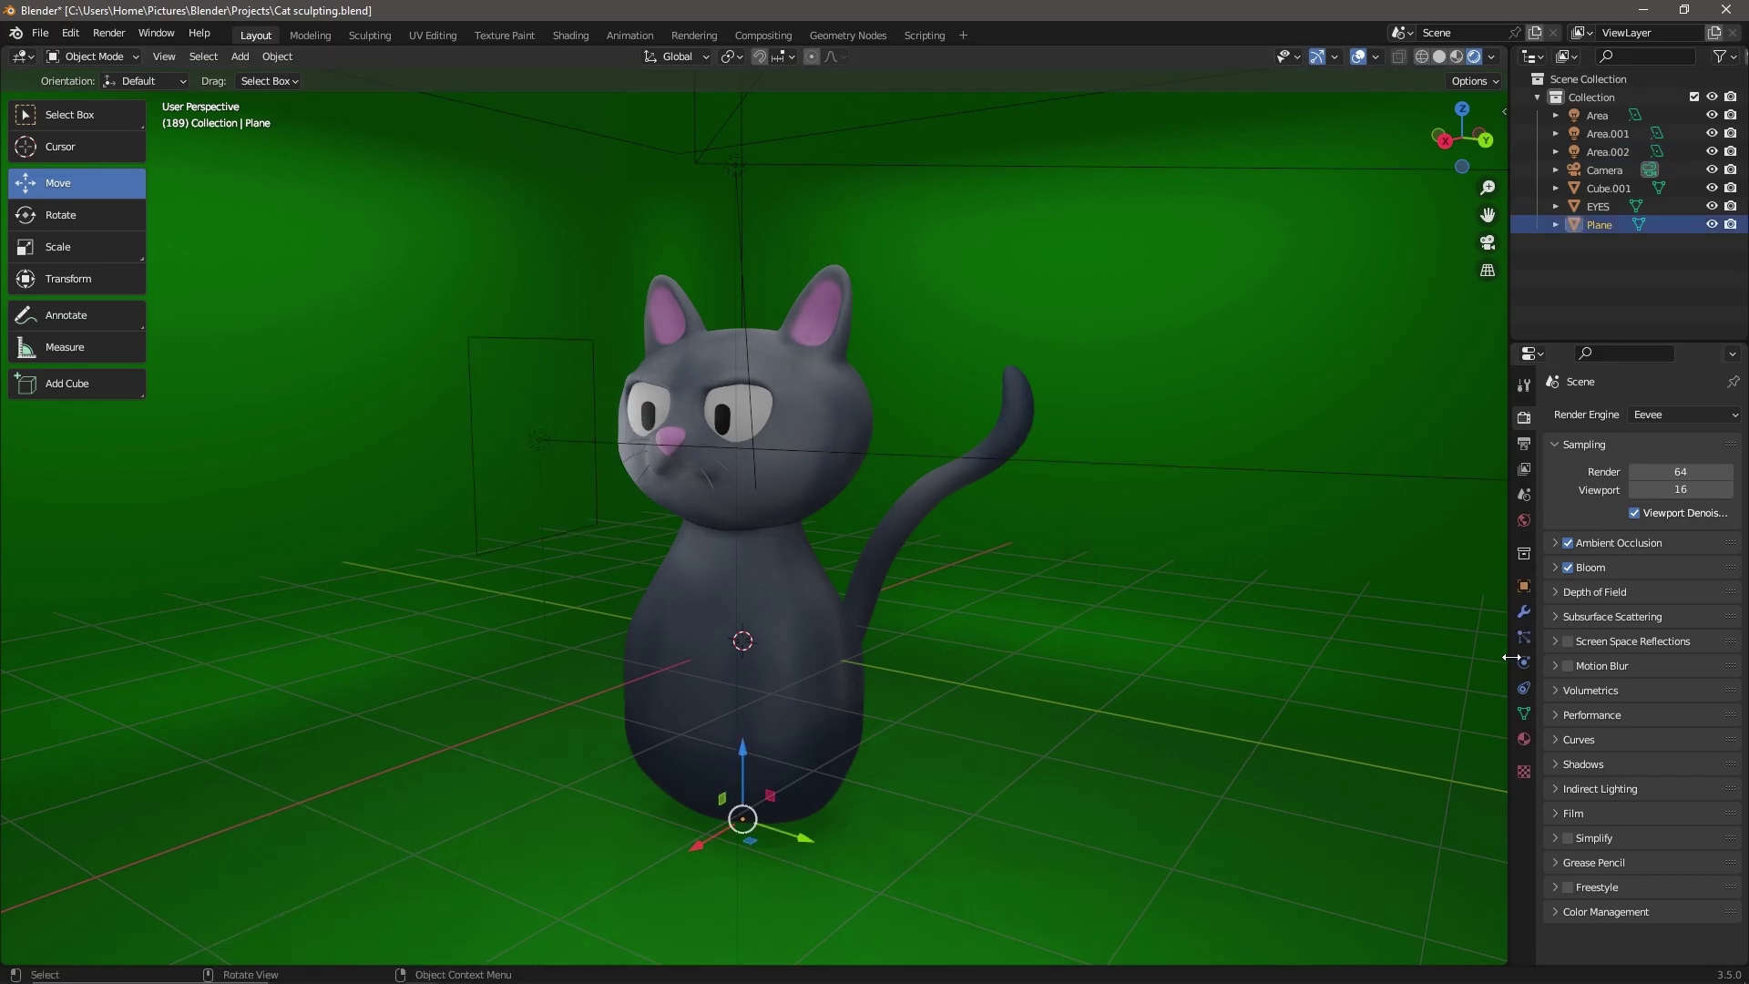
click(1631, 428)
drag(1631, 482, 1590, 634)
key(F12)
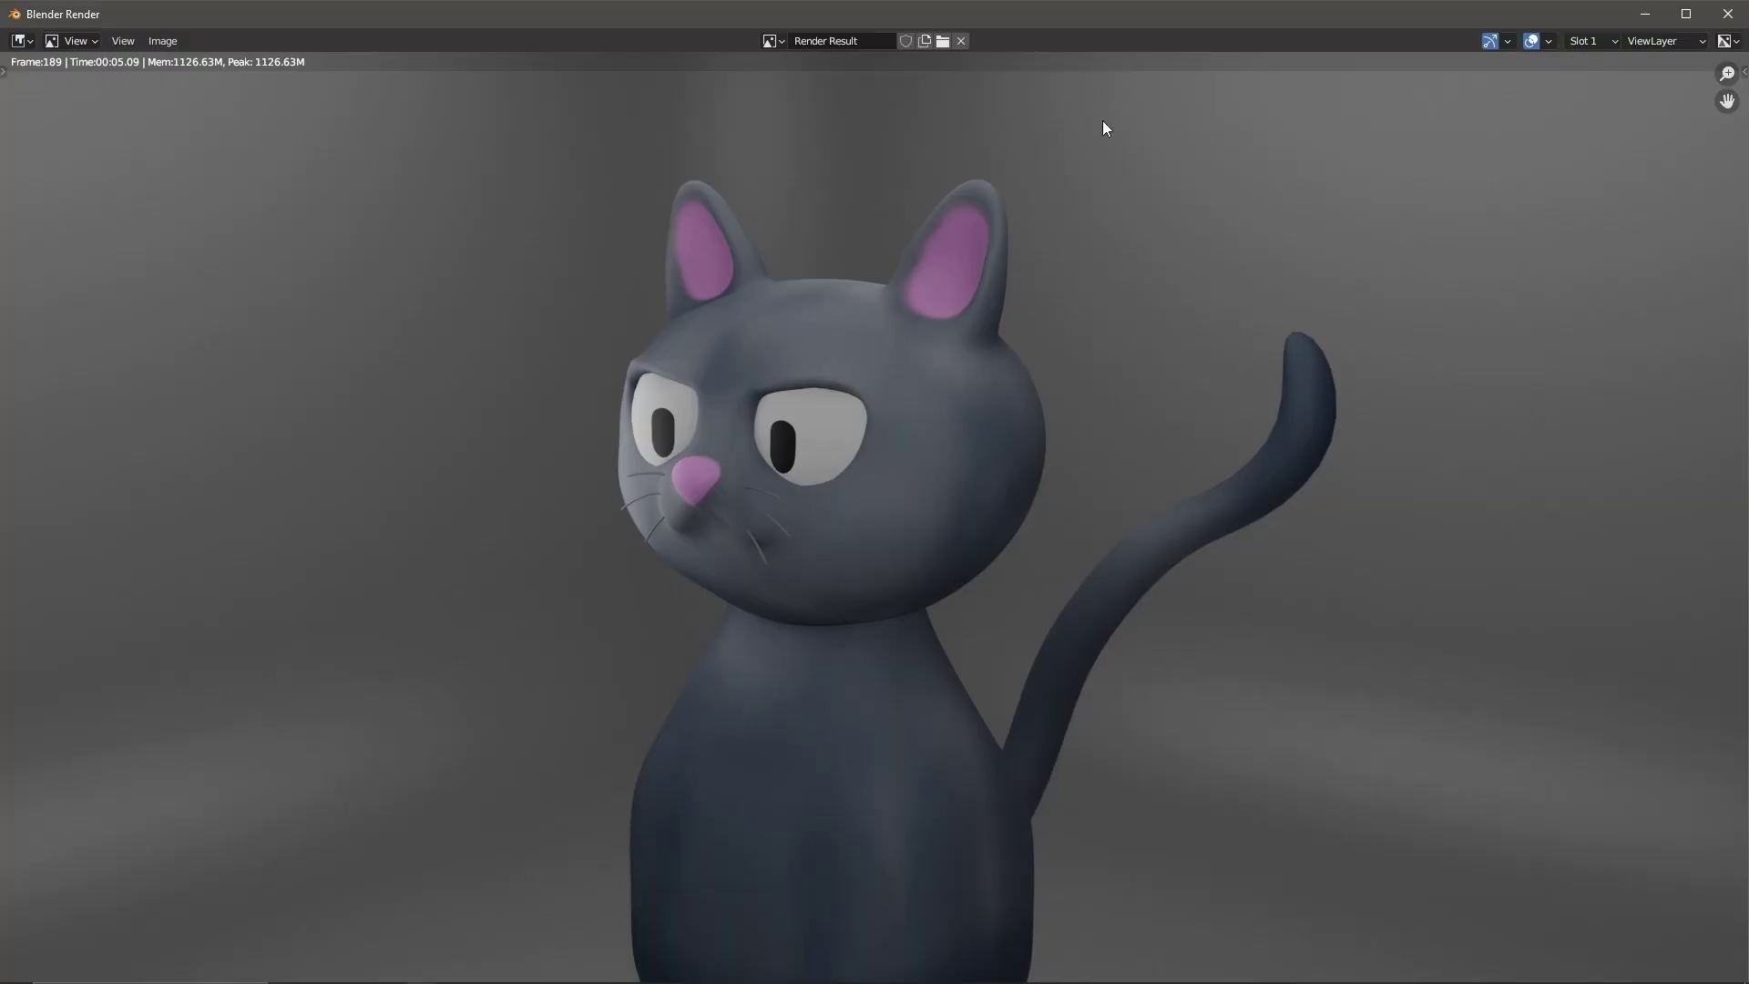
key(Escape)
drag(1708, 456, 1707, 674)
key(F12)
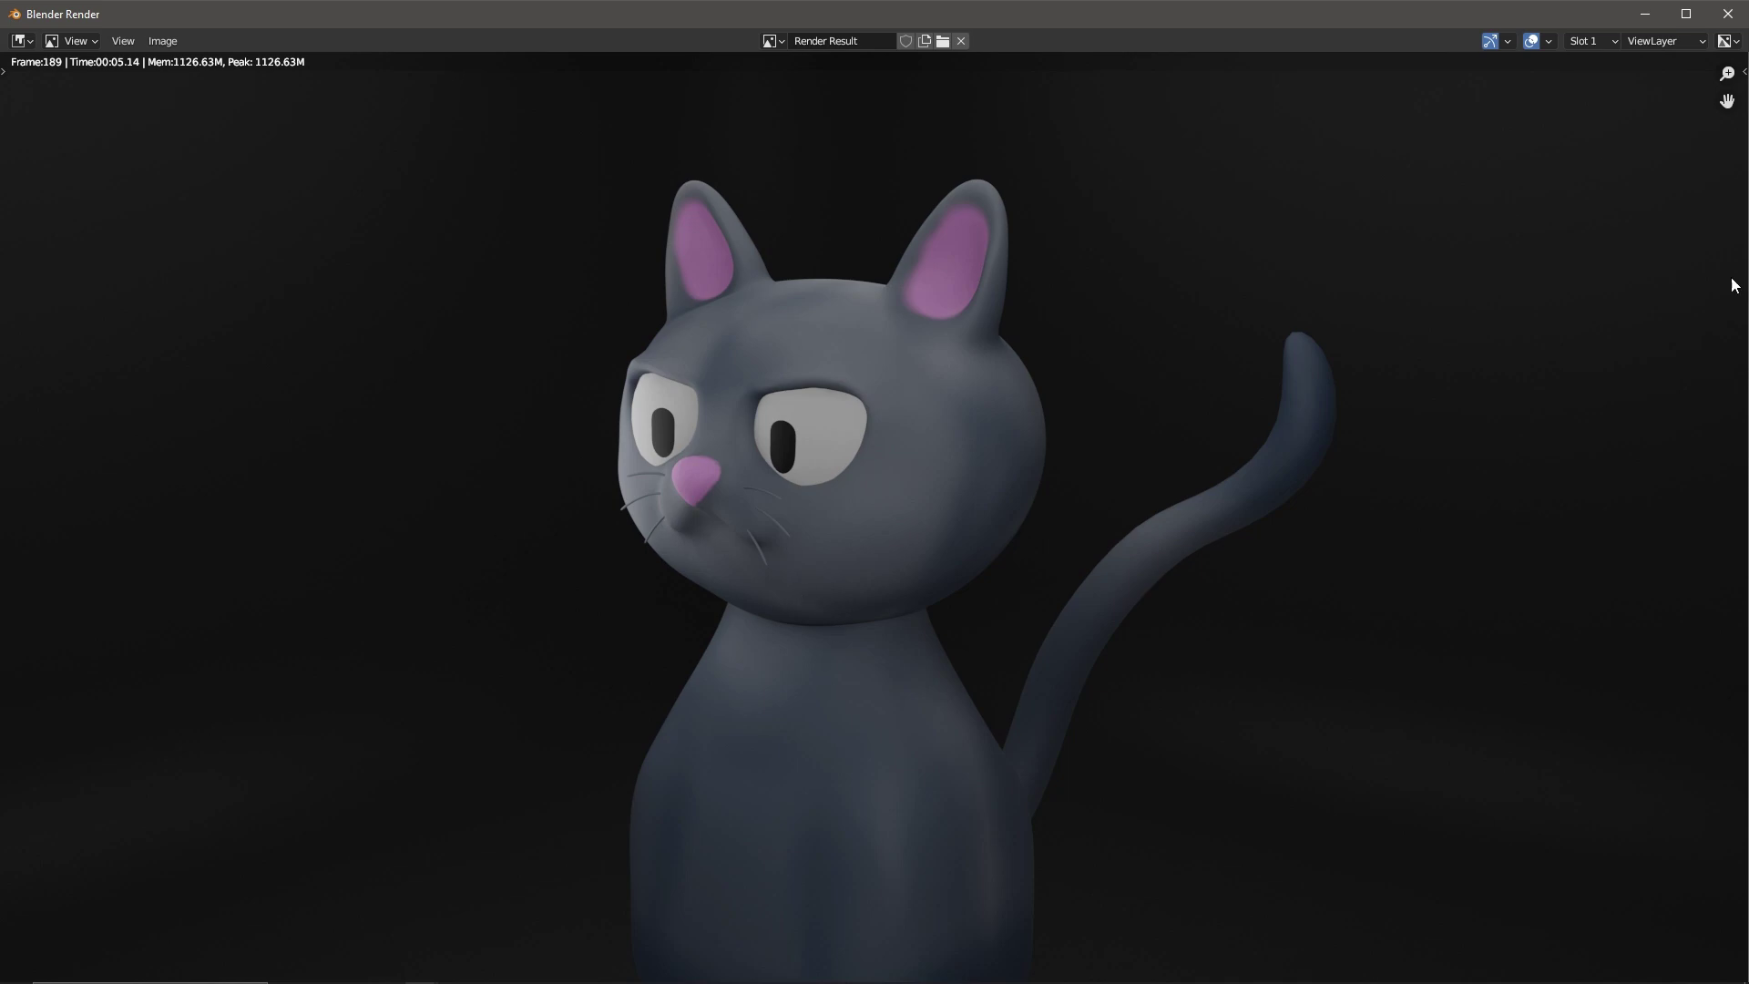
key(Escape)
double_click(1645, 529)
- Rotate the new area light 90°, slide it along Y, and tilt it toward the cat's face
text(90)
drag(902, 464, 770, 492)
click(60, 215)
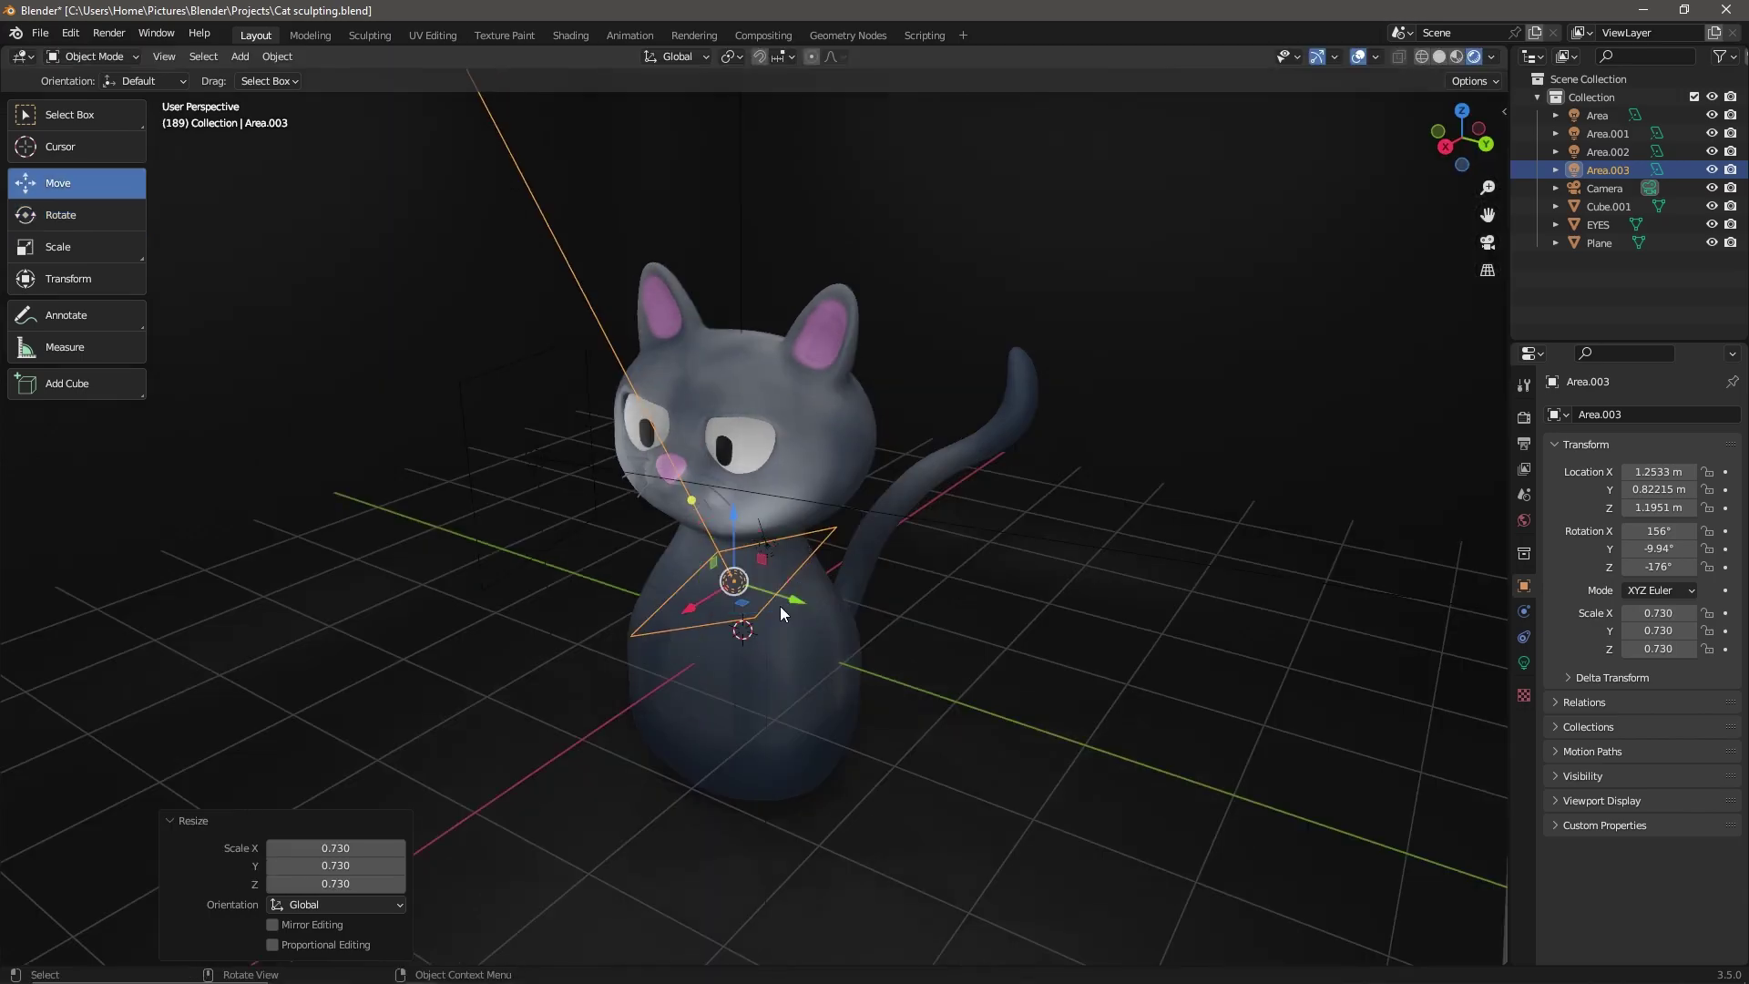
key(ctrl+z)
key(ctrl+z)
key(ctrl+z)
key(shift+alt+z)
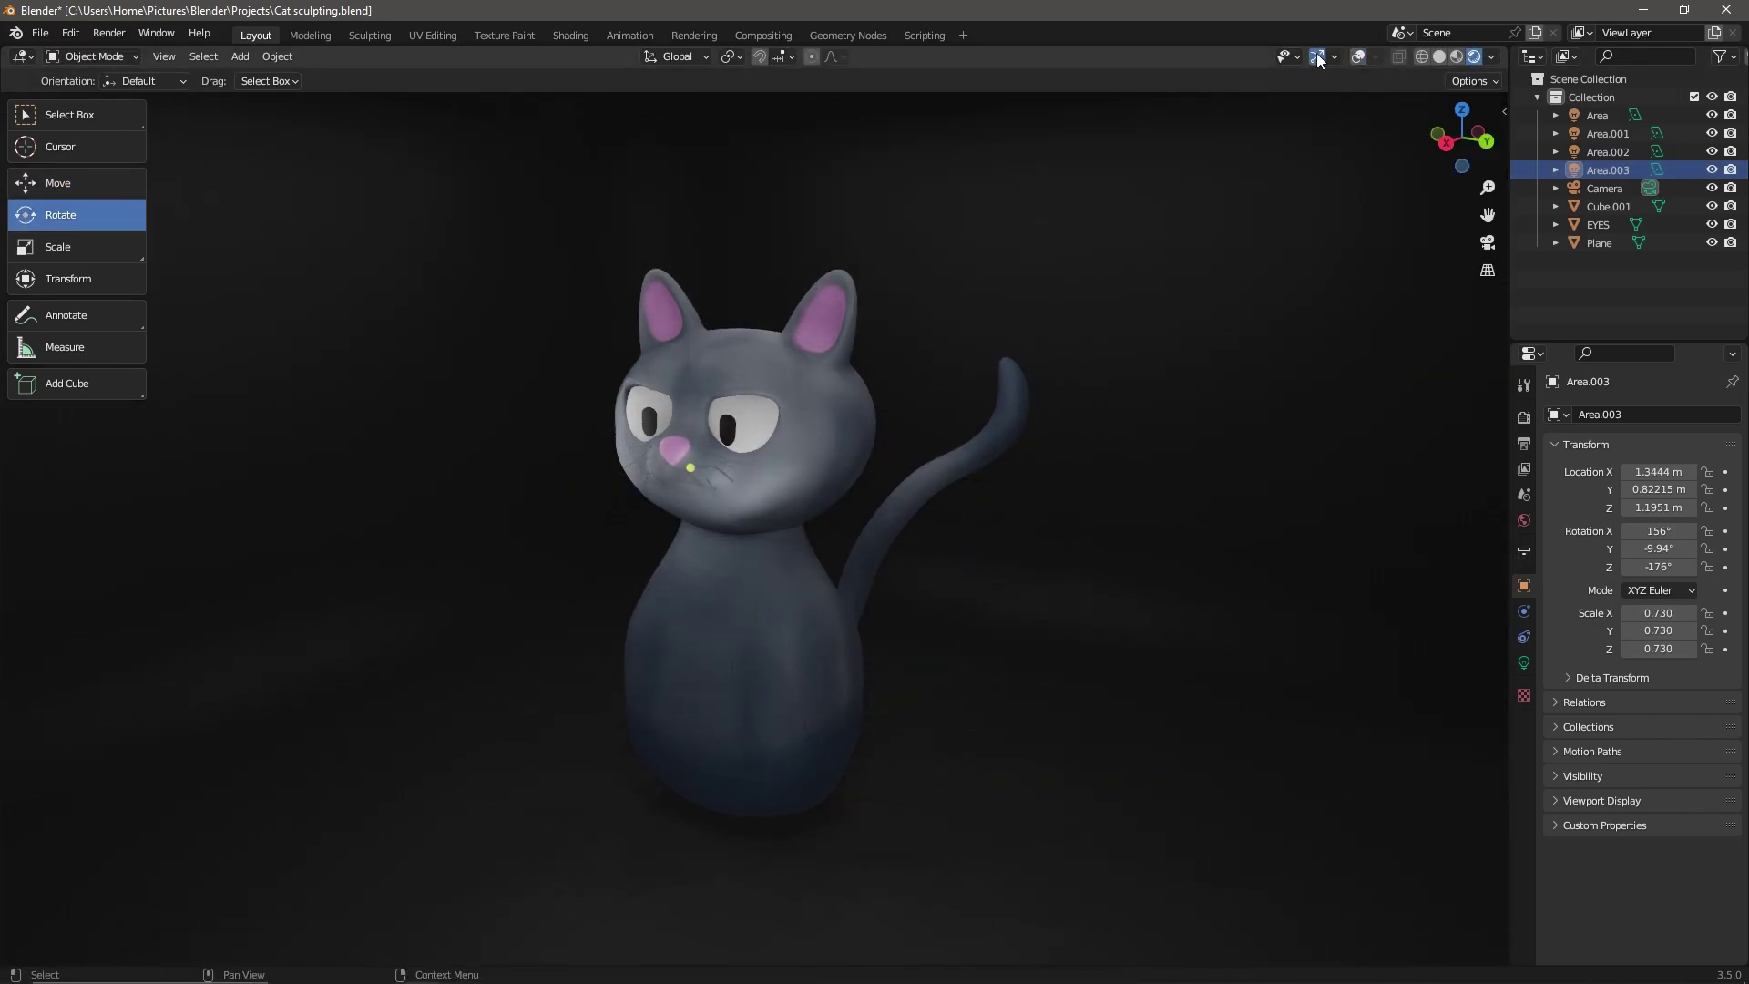
click(1357, 60)
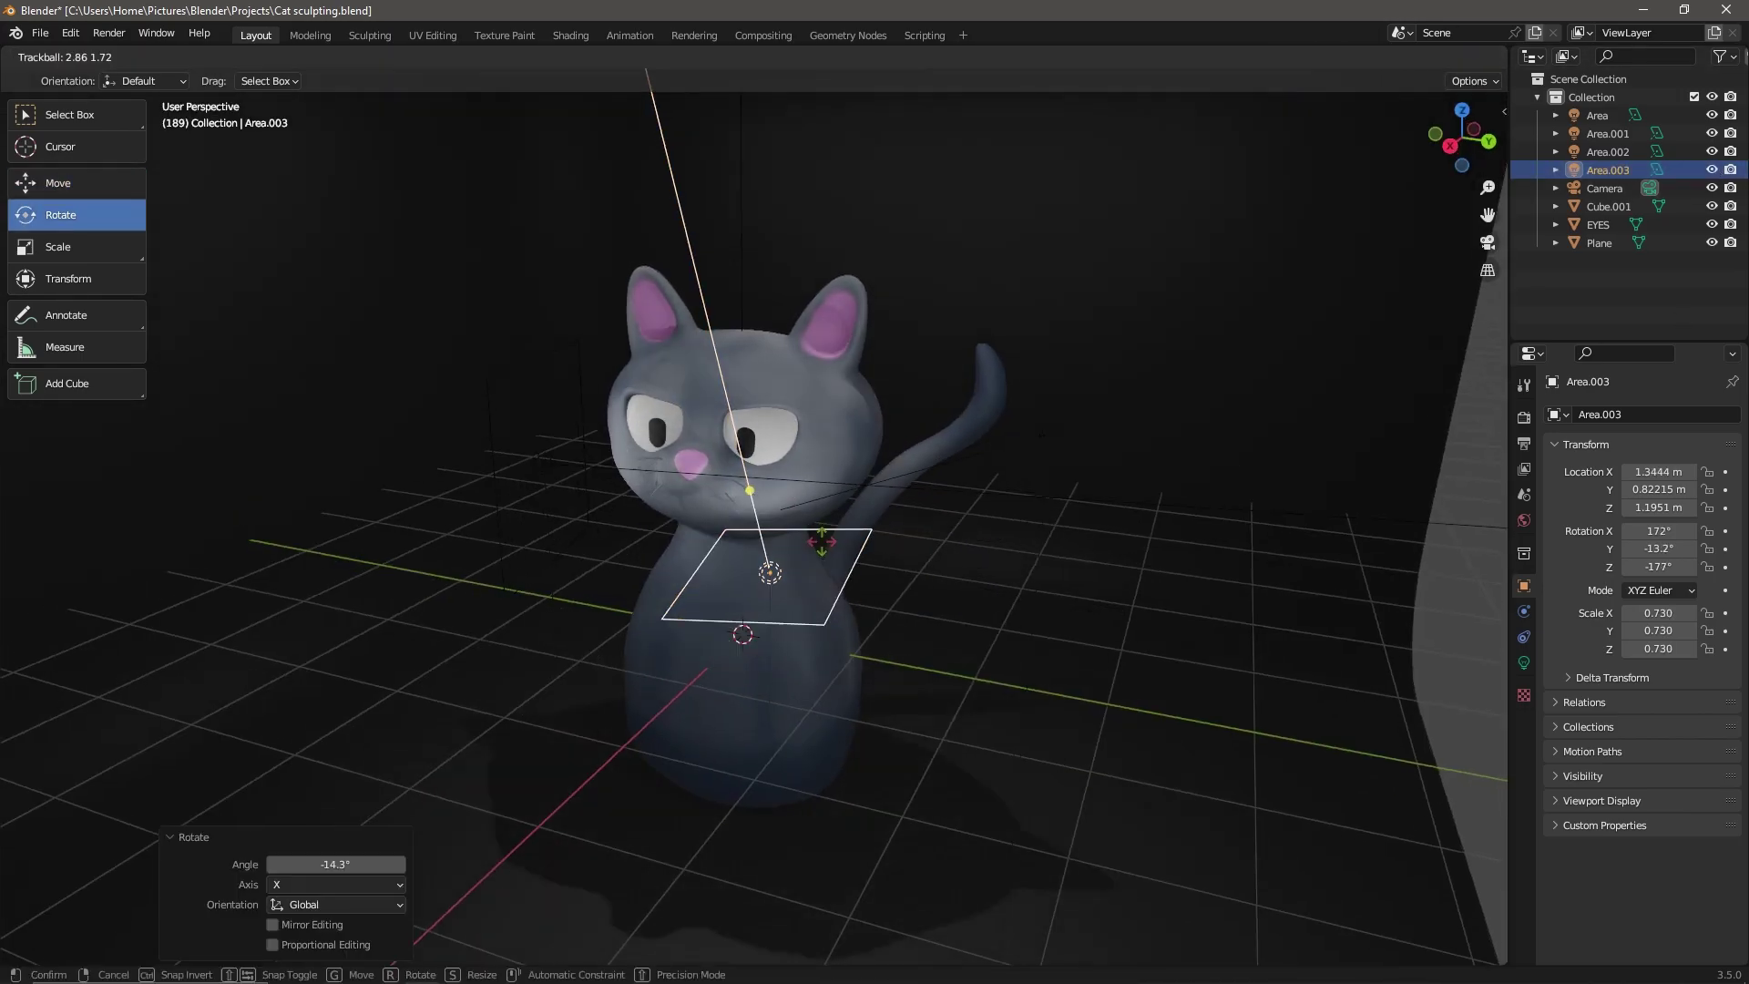
drag(801, 583, 784, 547)
- Lower the area light beside the cat's face and angle it at the face
click(58, 182)
drag(670, 601, 669, 569)
middle_drag(820, 456, 638, 456)
click(57, 214)
drag(592, 492, 604, 510)
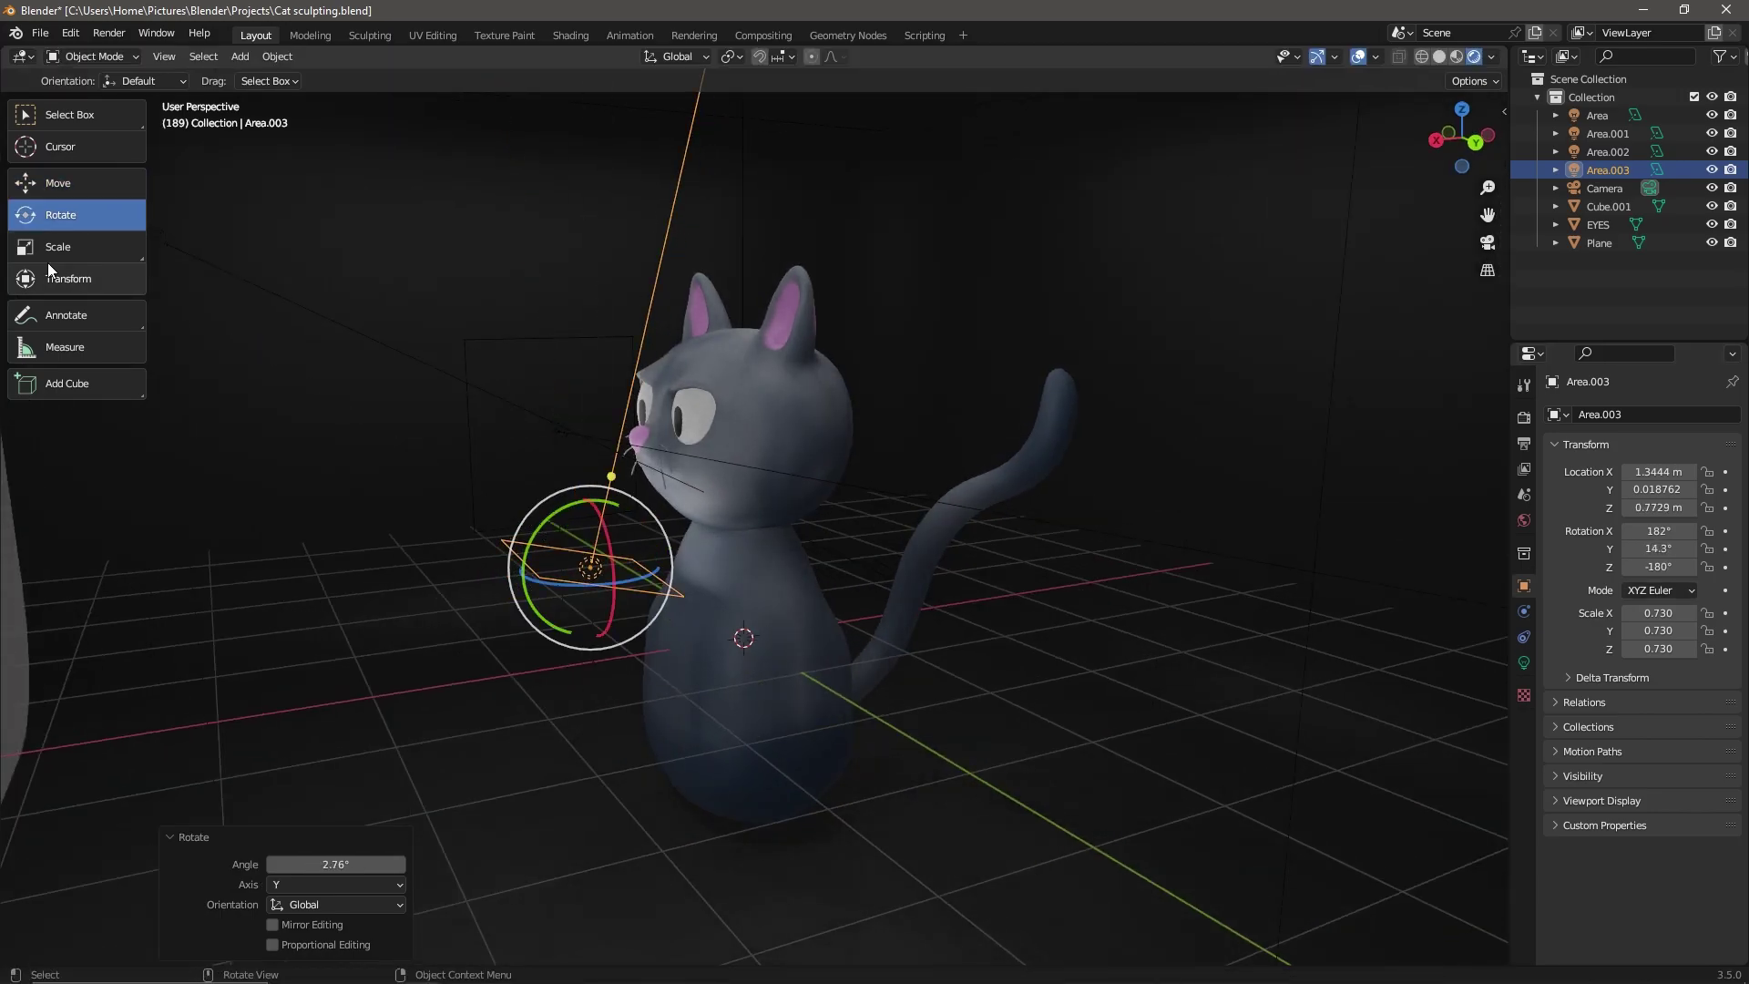
- Render a preview, re-aim the light at the cat's face, and render again
click(1524, 663)
click(107, 34)
click(120, 131)
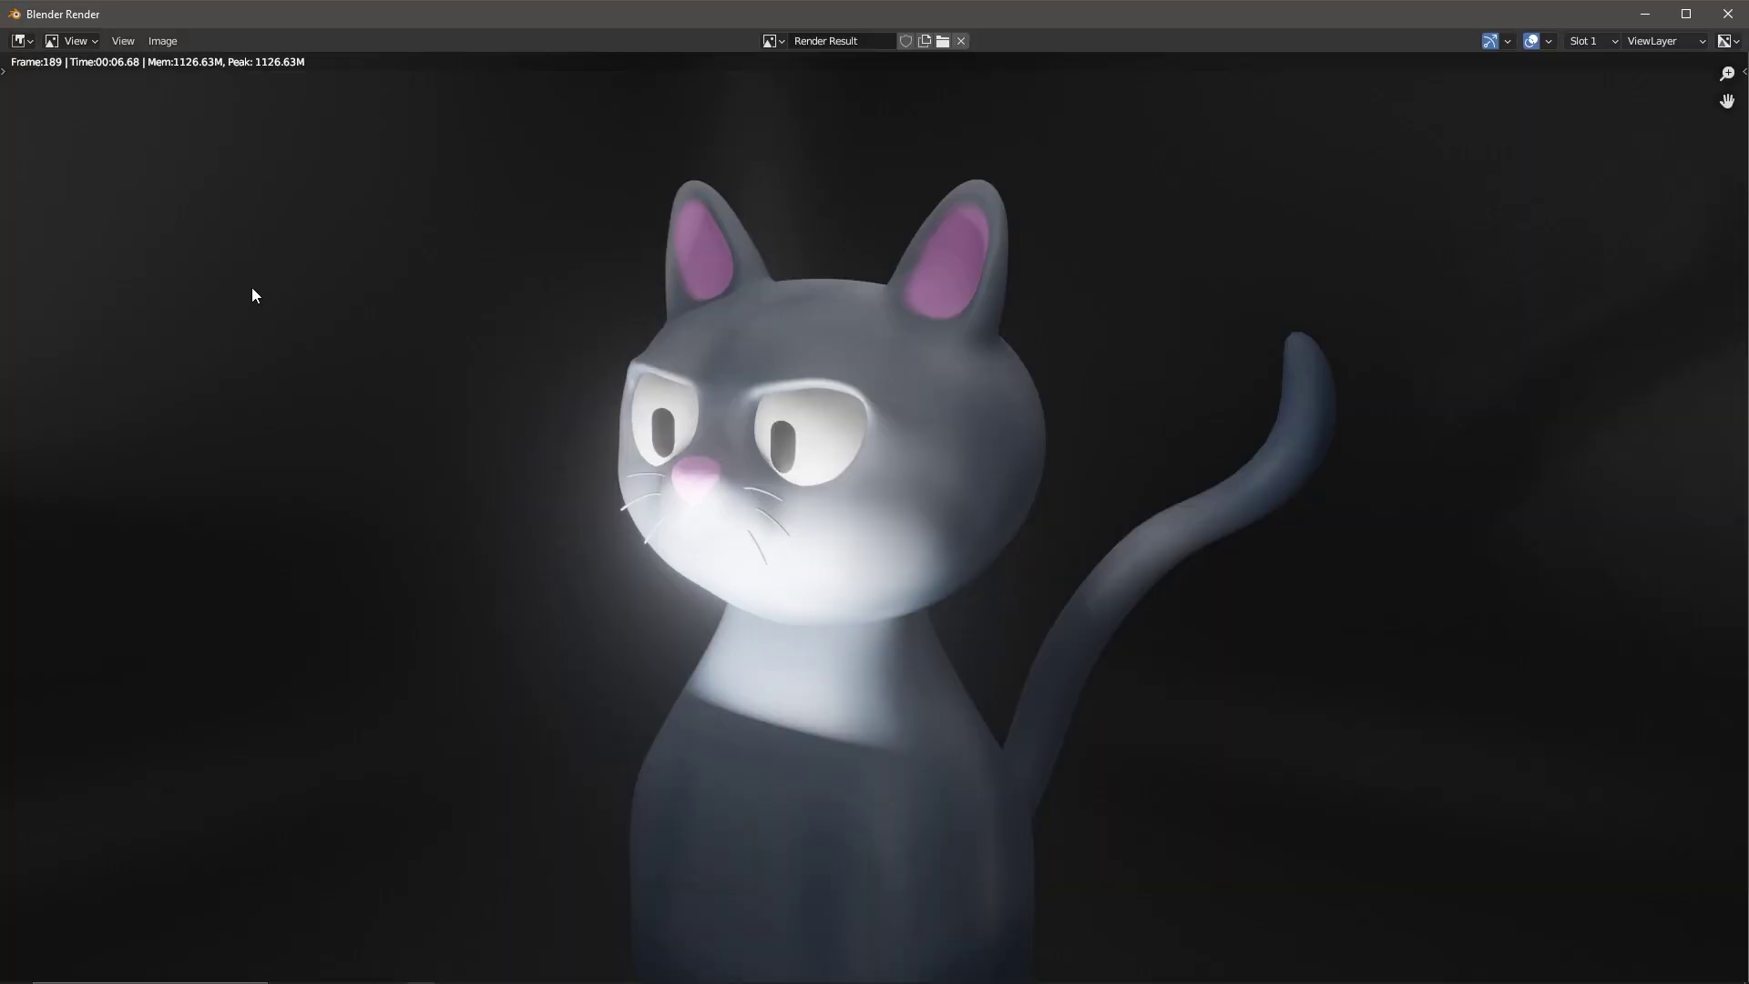
key(Escape)
drag(628, 555, 601, 593)
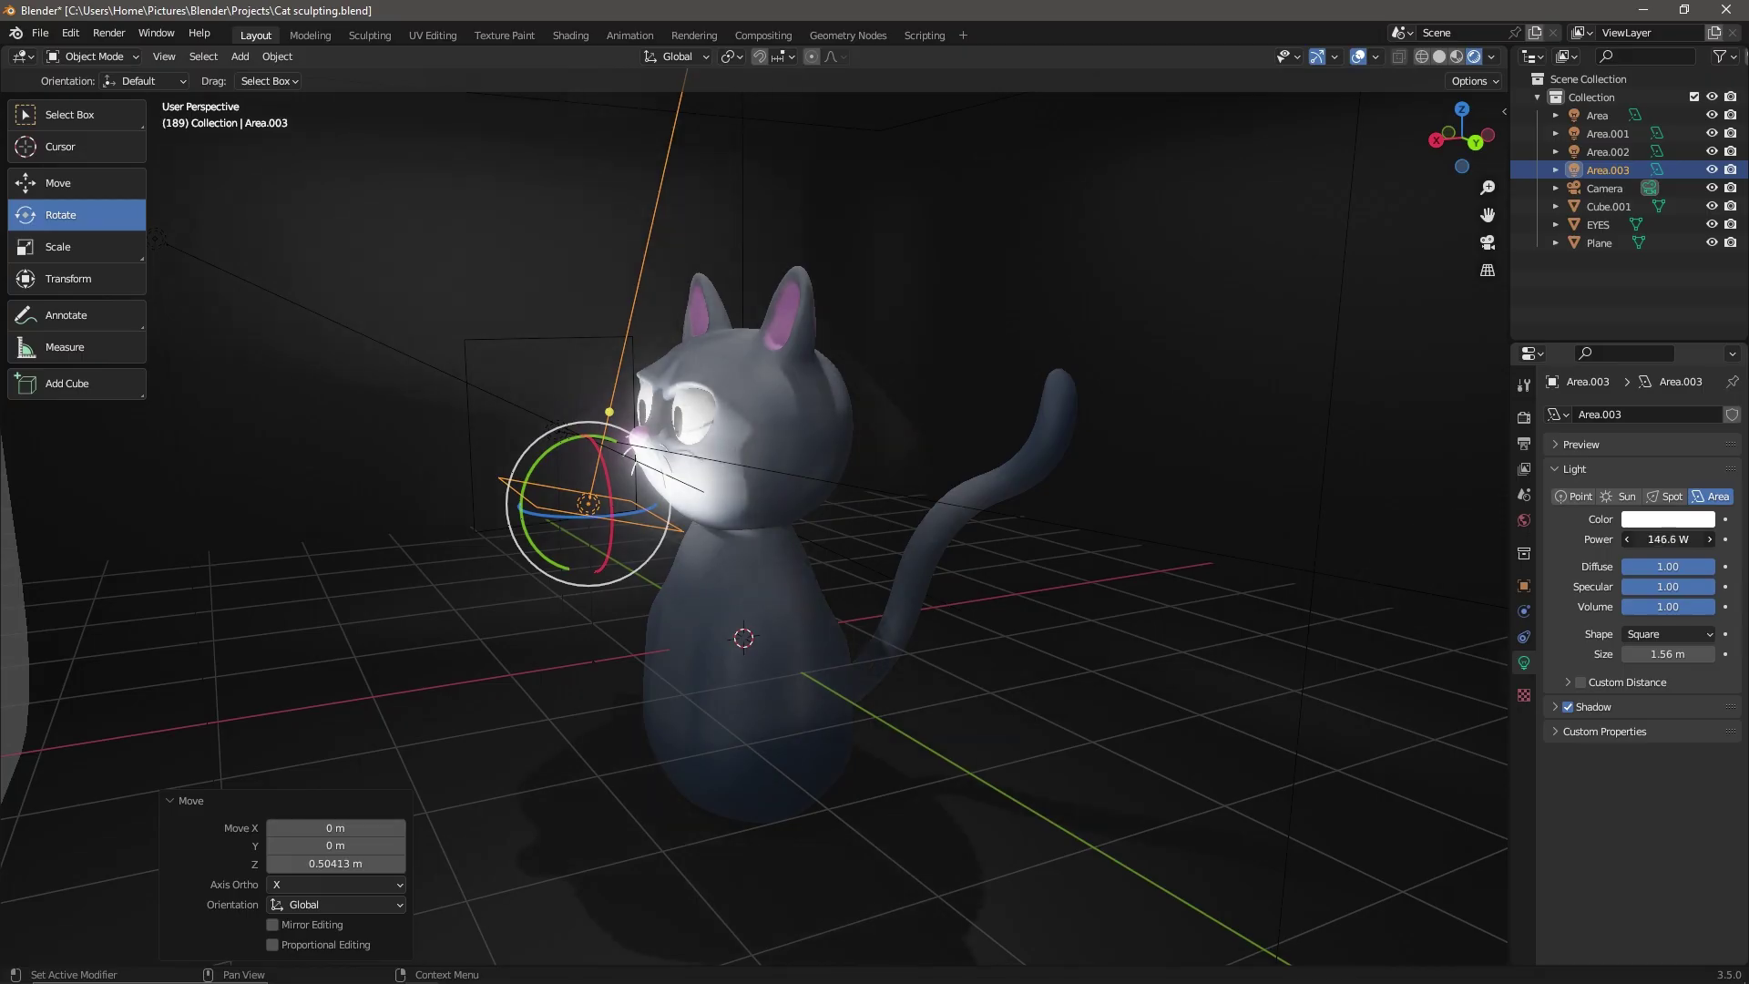
key(F12)
click(1728, 14)
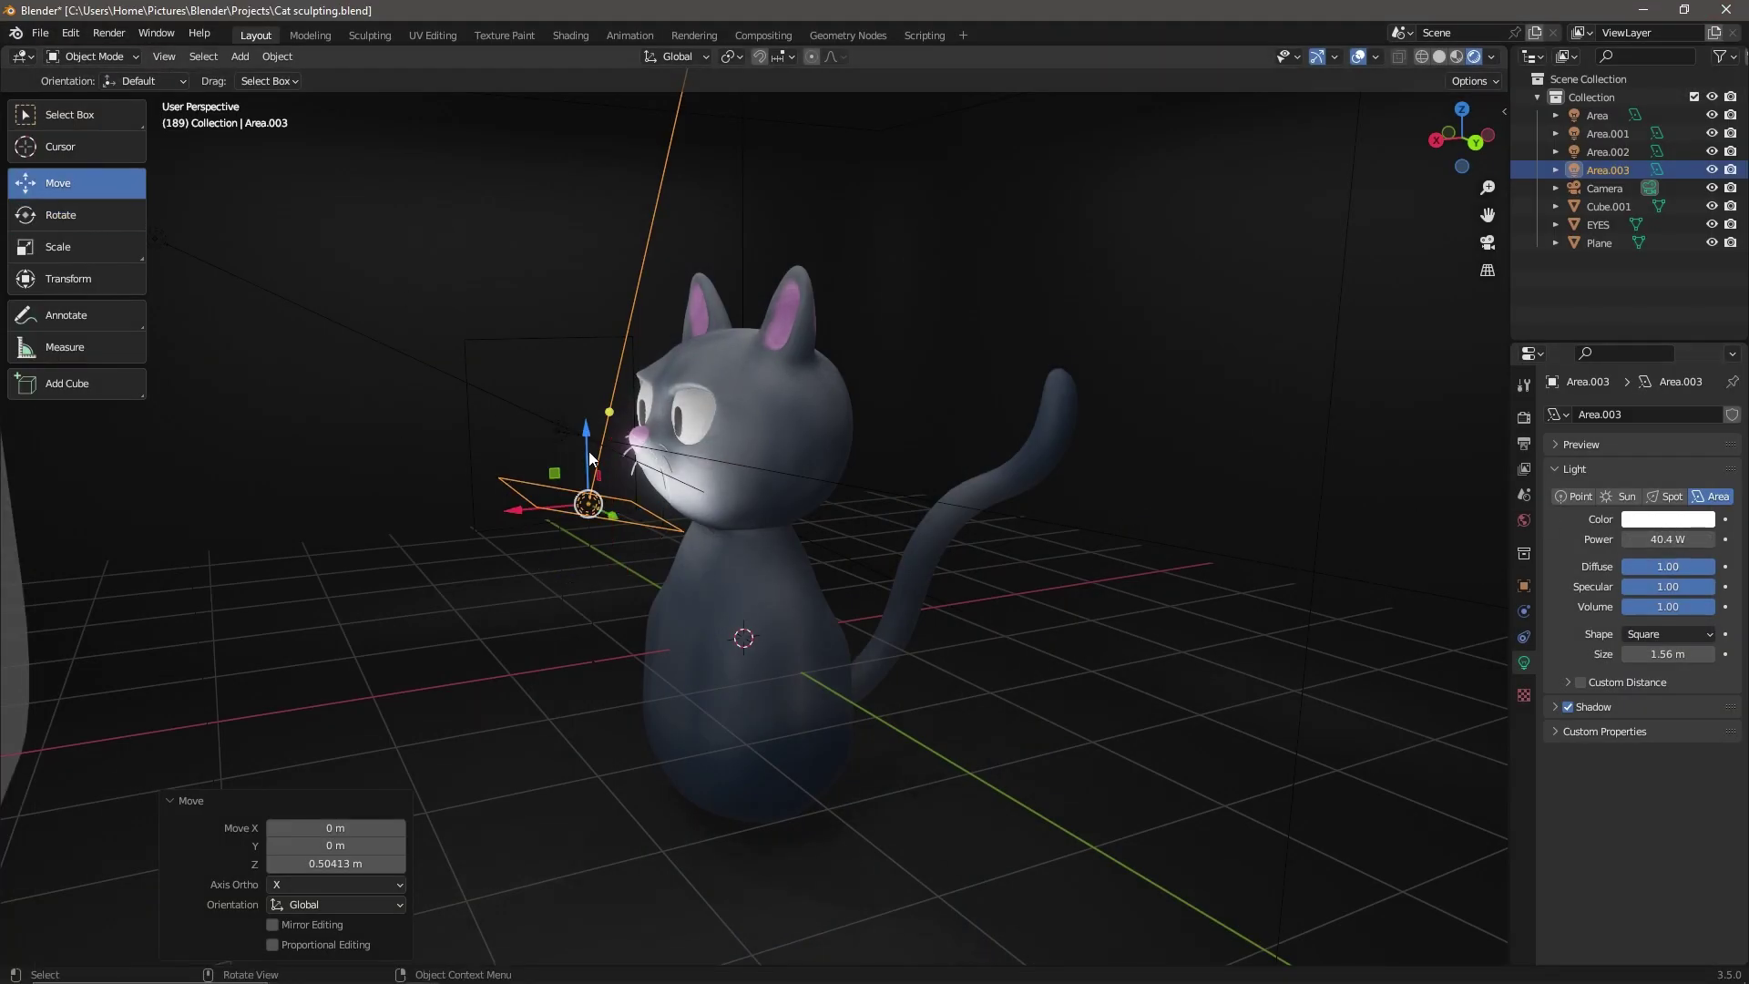
- Dim the area light to 14.3 W and render the scene to check it
click(1668, 539)
key(Return)
click(60, 214)
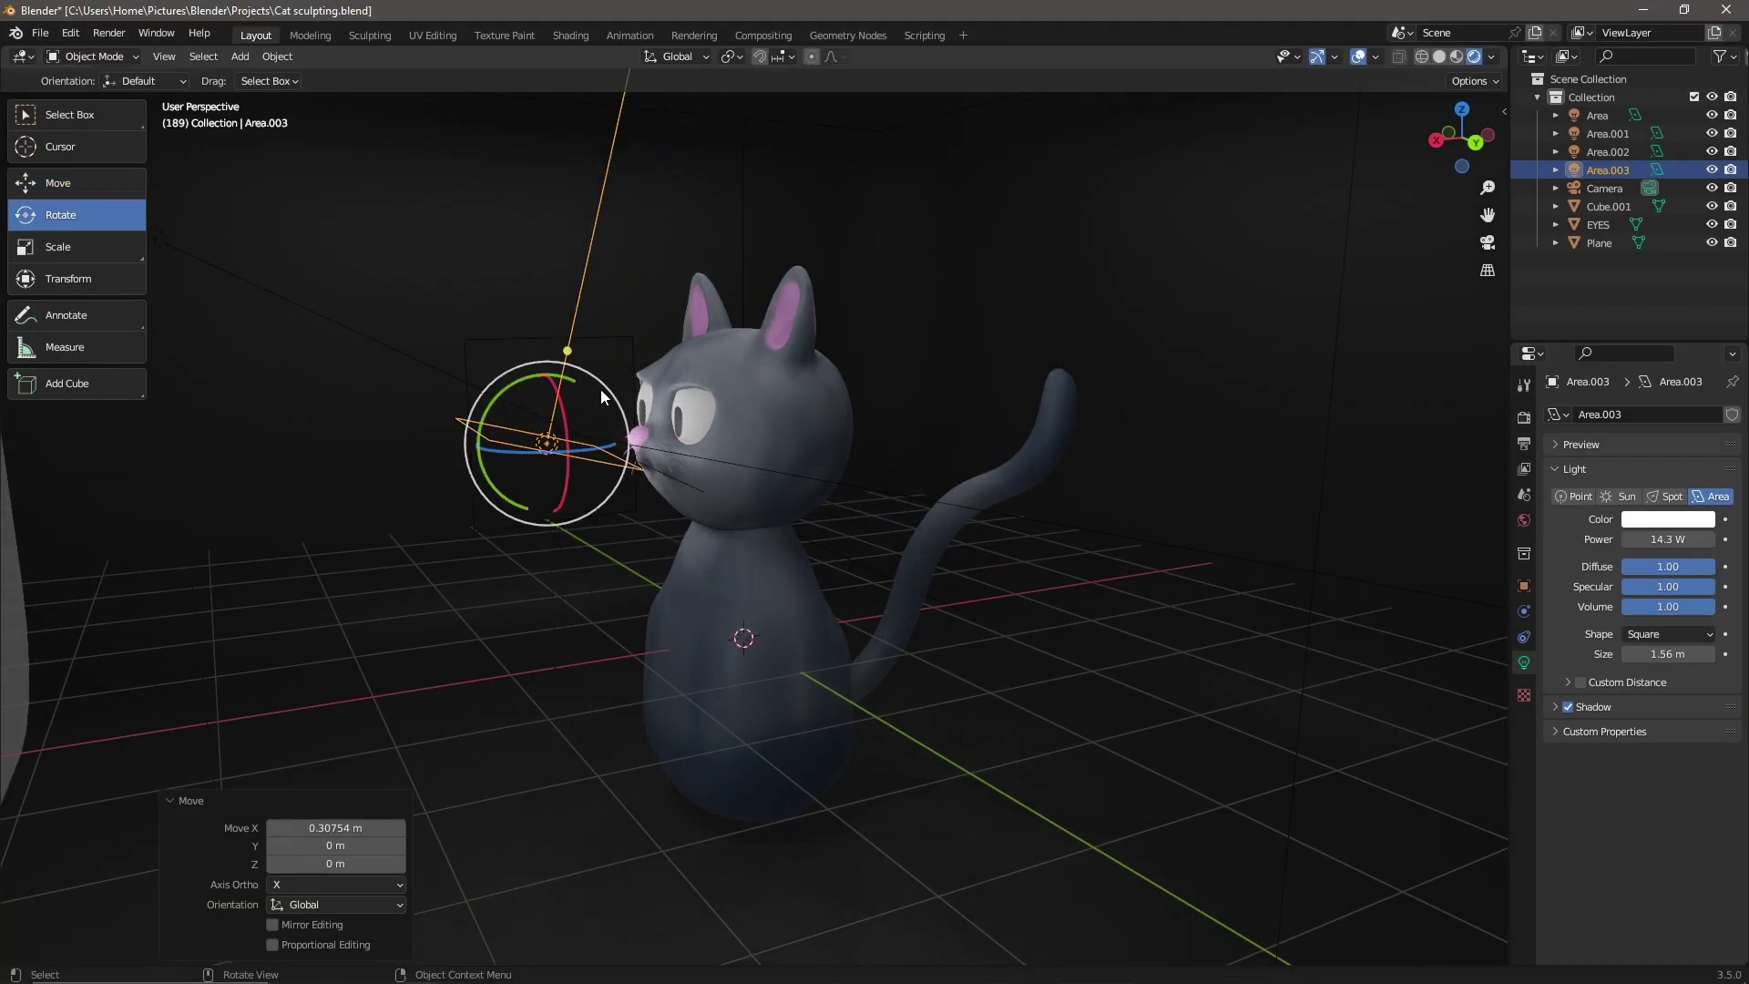
click(600, 390)
click(107, 32)
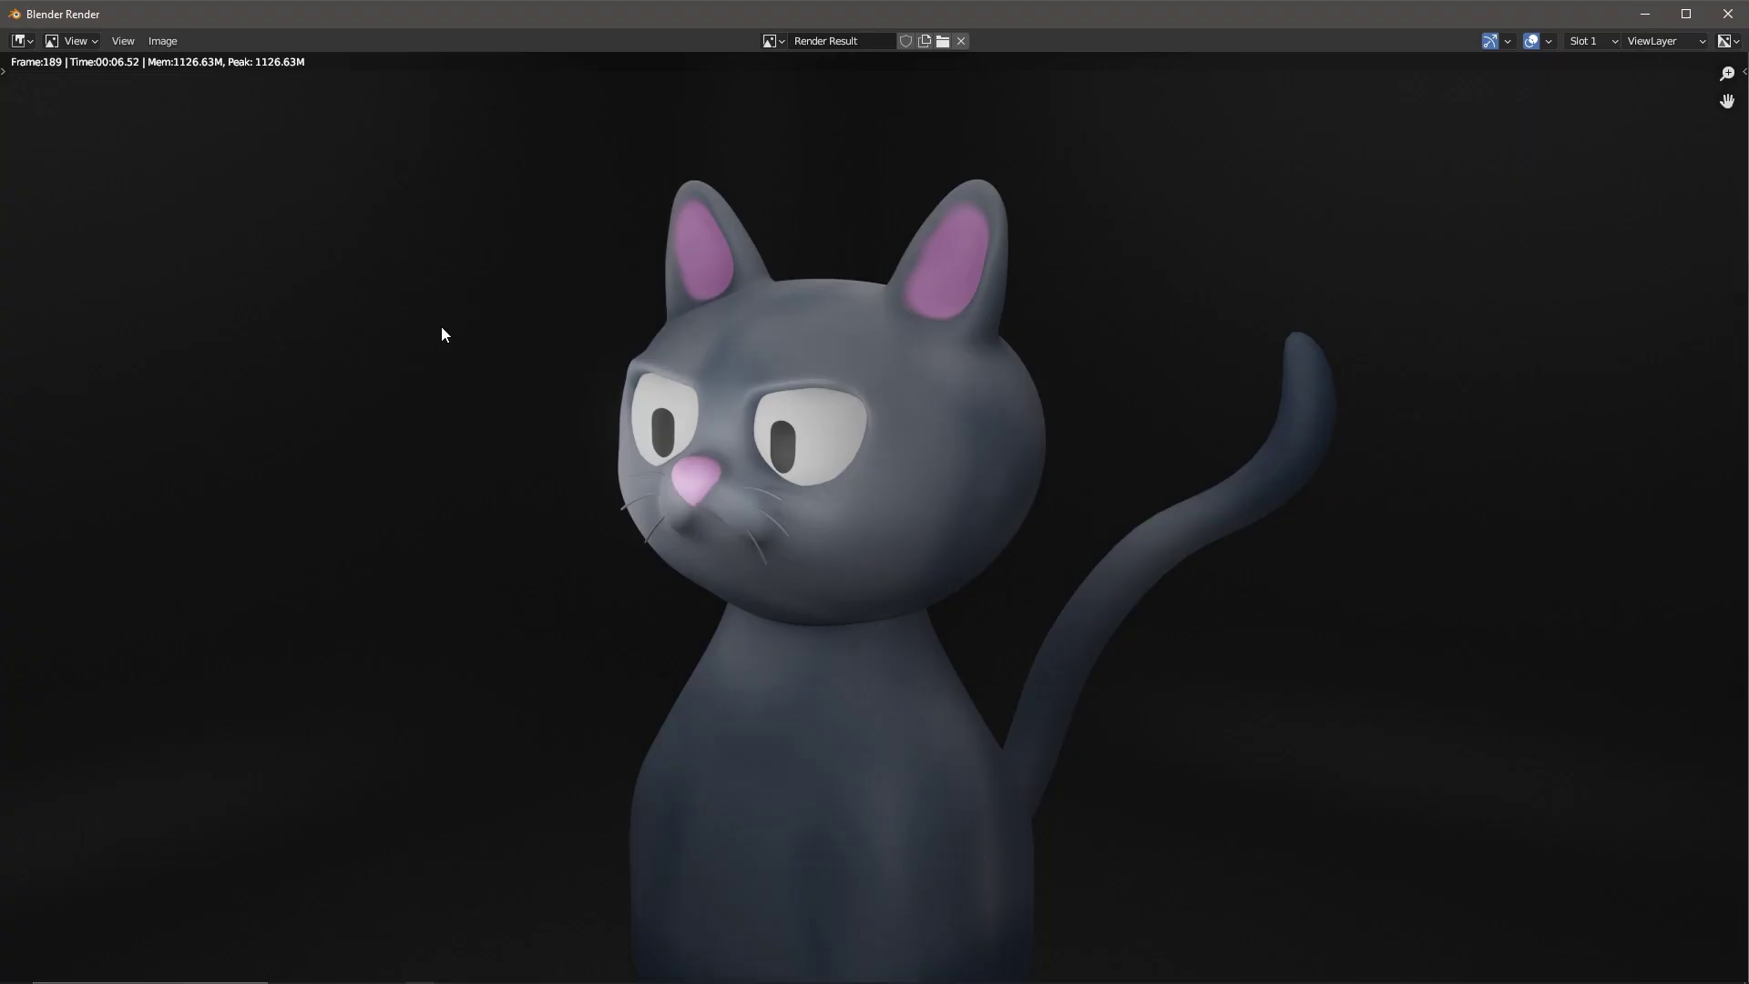
key(Escape)
key(F12)
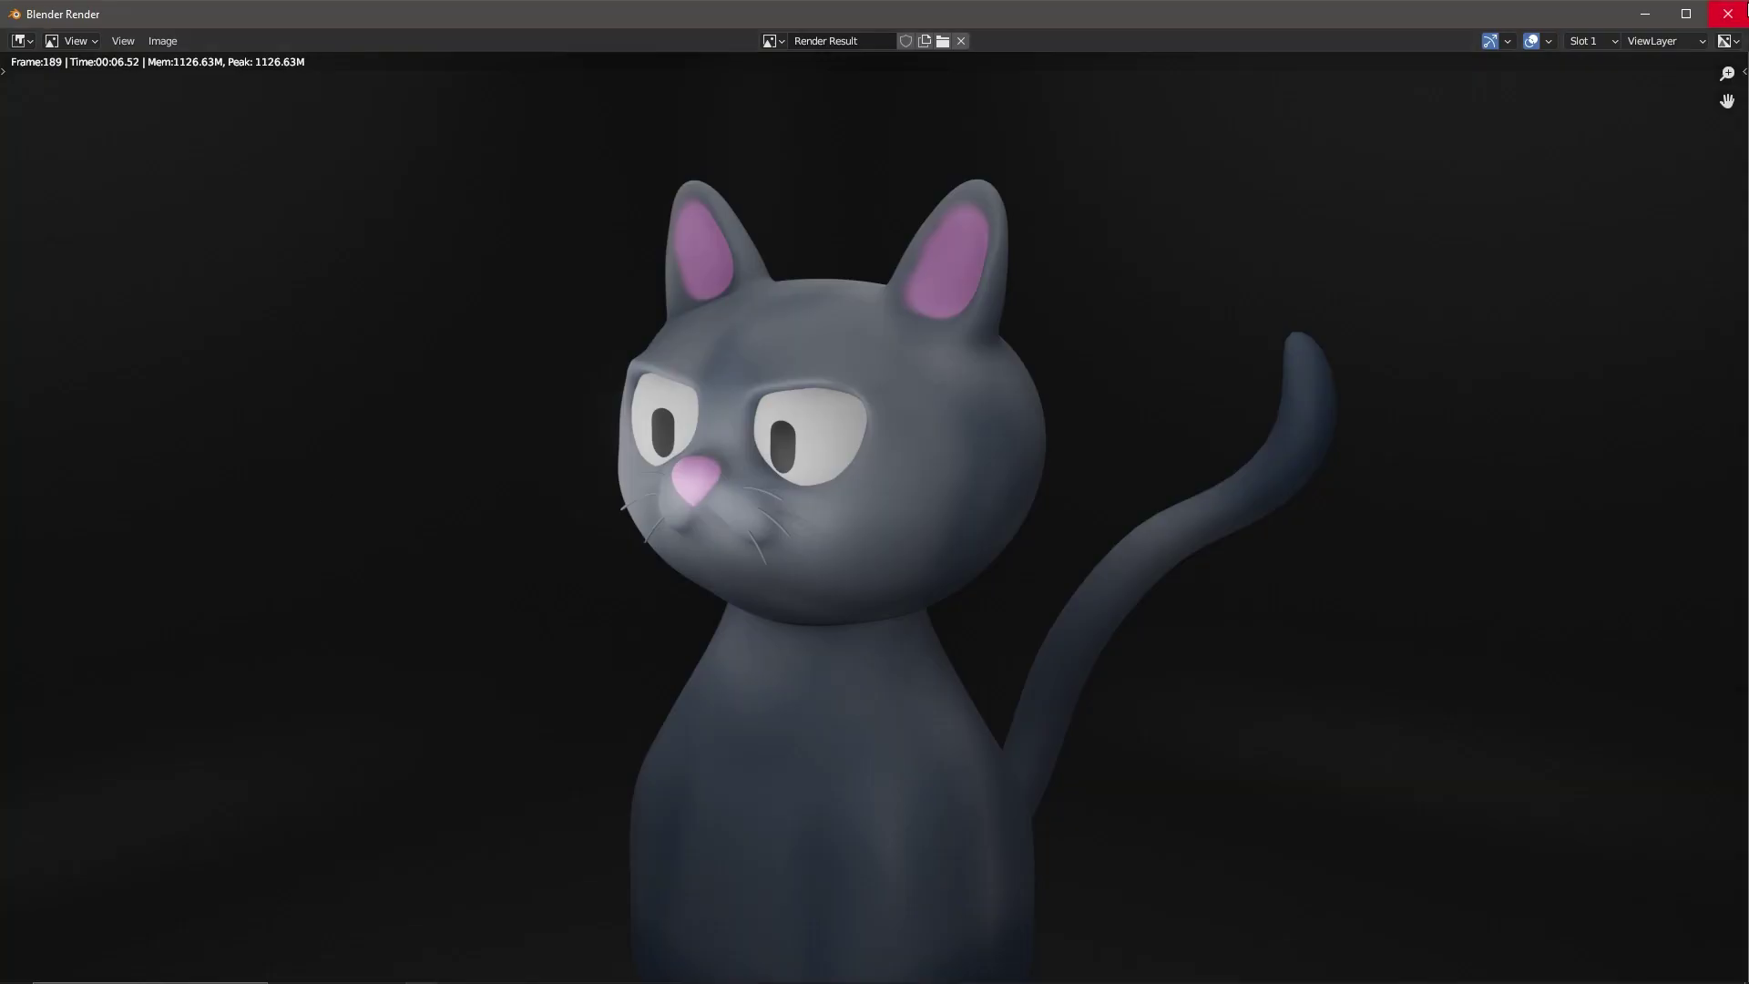
click(1728, 13)
click(117, 31)
- Turn the new curved backdrop around its vertical axis and delete the old green backdrop
key(Escape)
drag(800, 538, 908, 562)
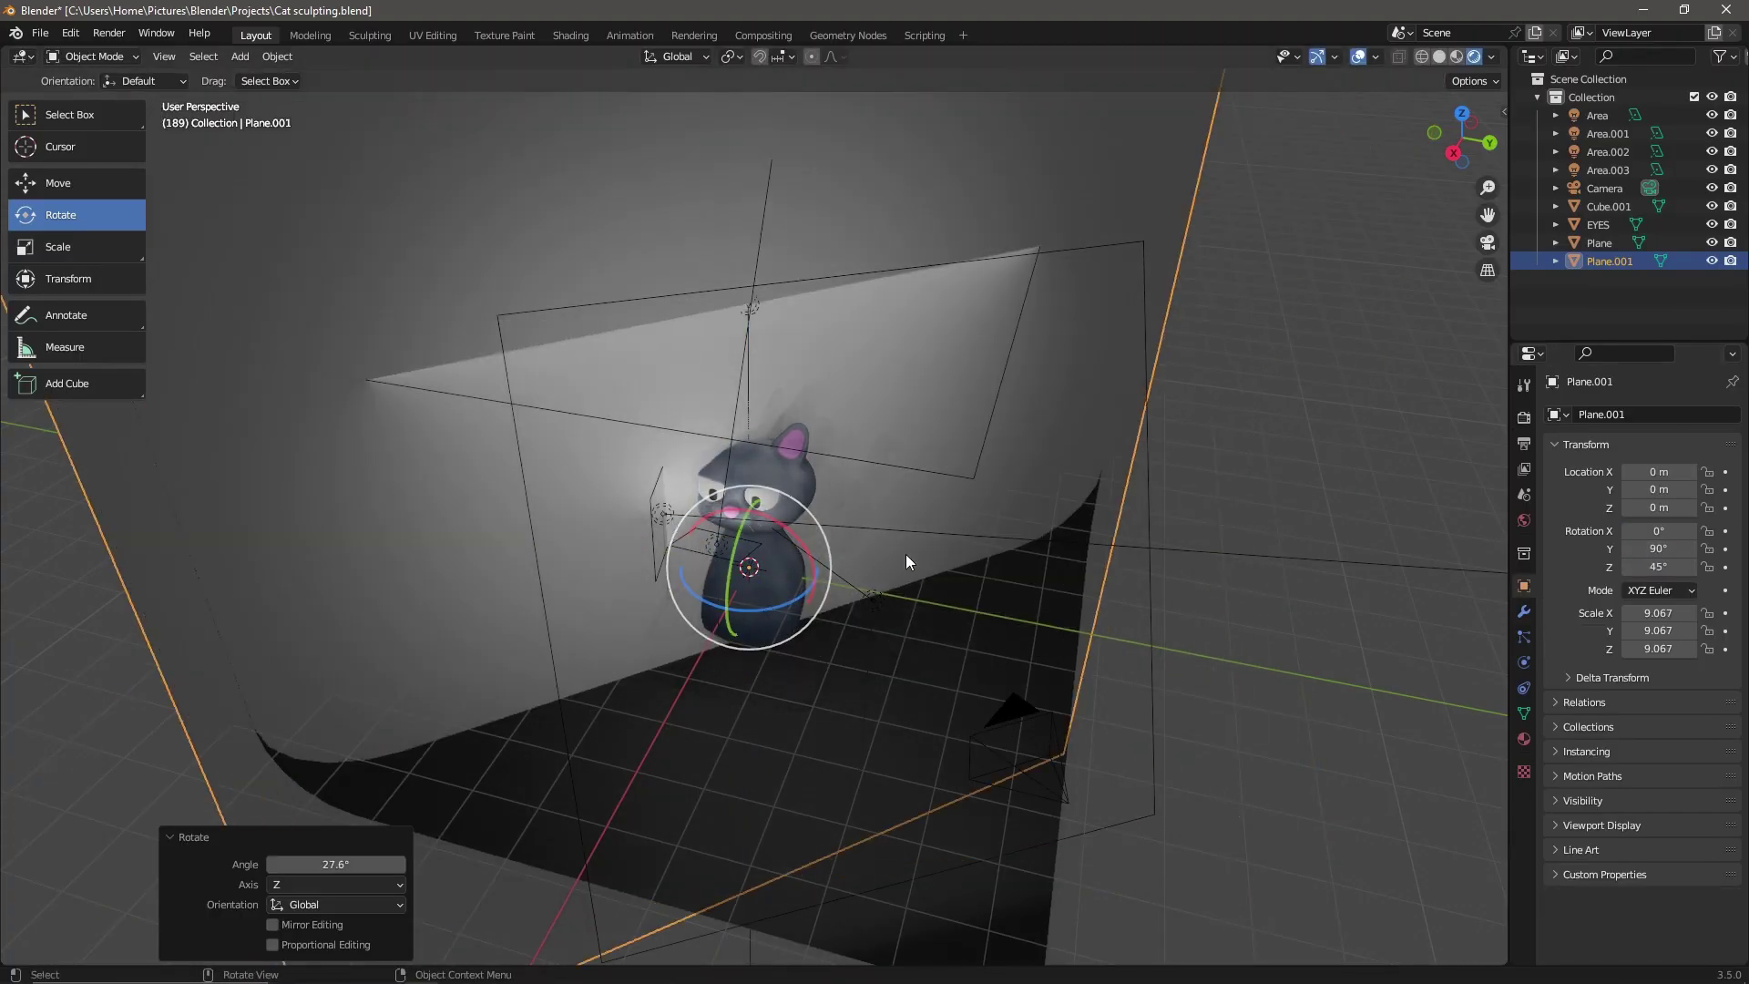
key(w)
key(Delete)
- Assign an existing grey material to the new curved backdrop
click(1523, 739)
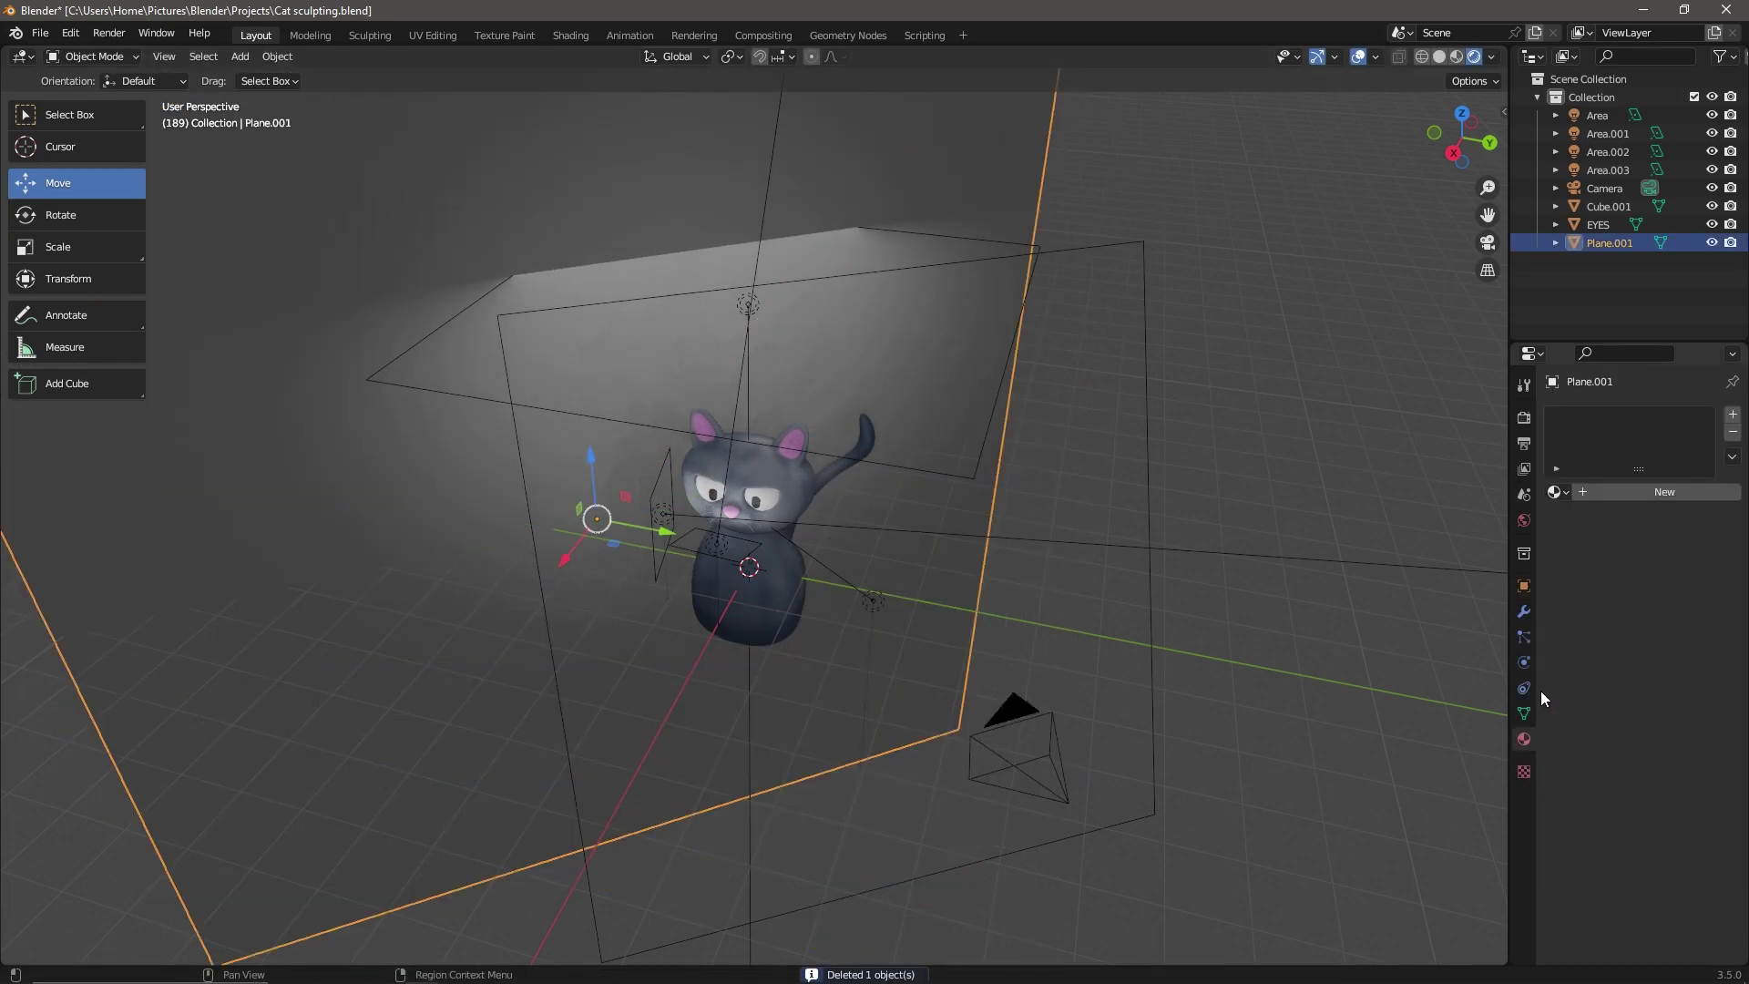
click(1554, 492)
click(1504, 593)
- Render the scene and save the rendered image
key(F12)
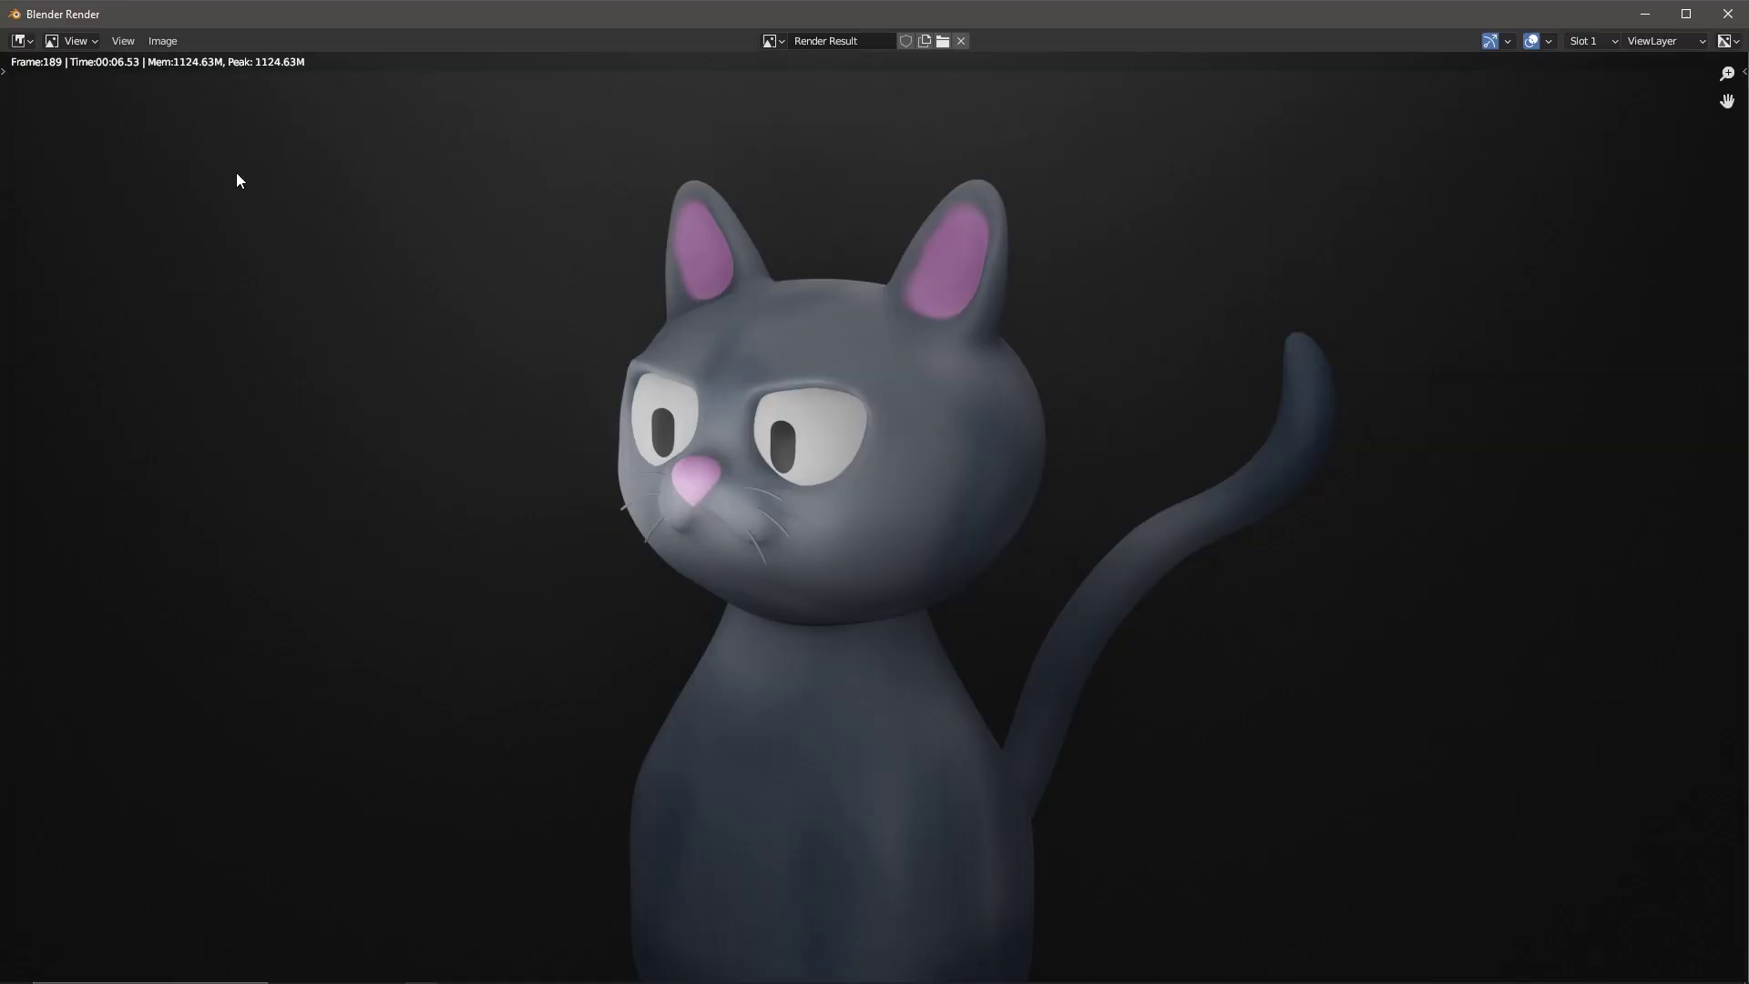
key(shift+alt+s)
key(Return)
click(1728, 14)
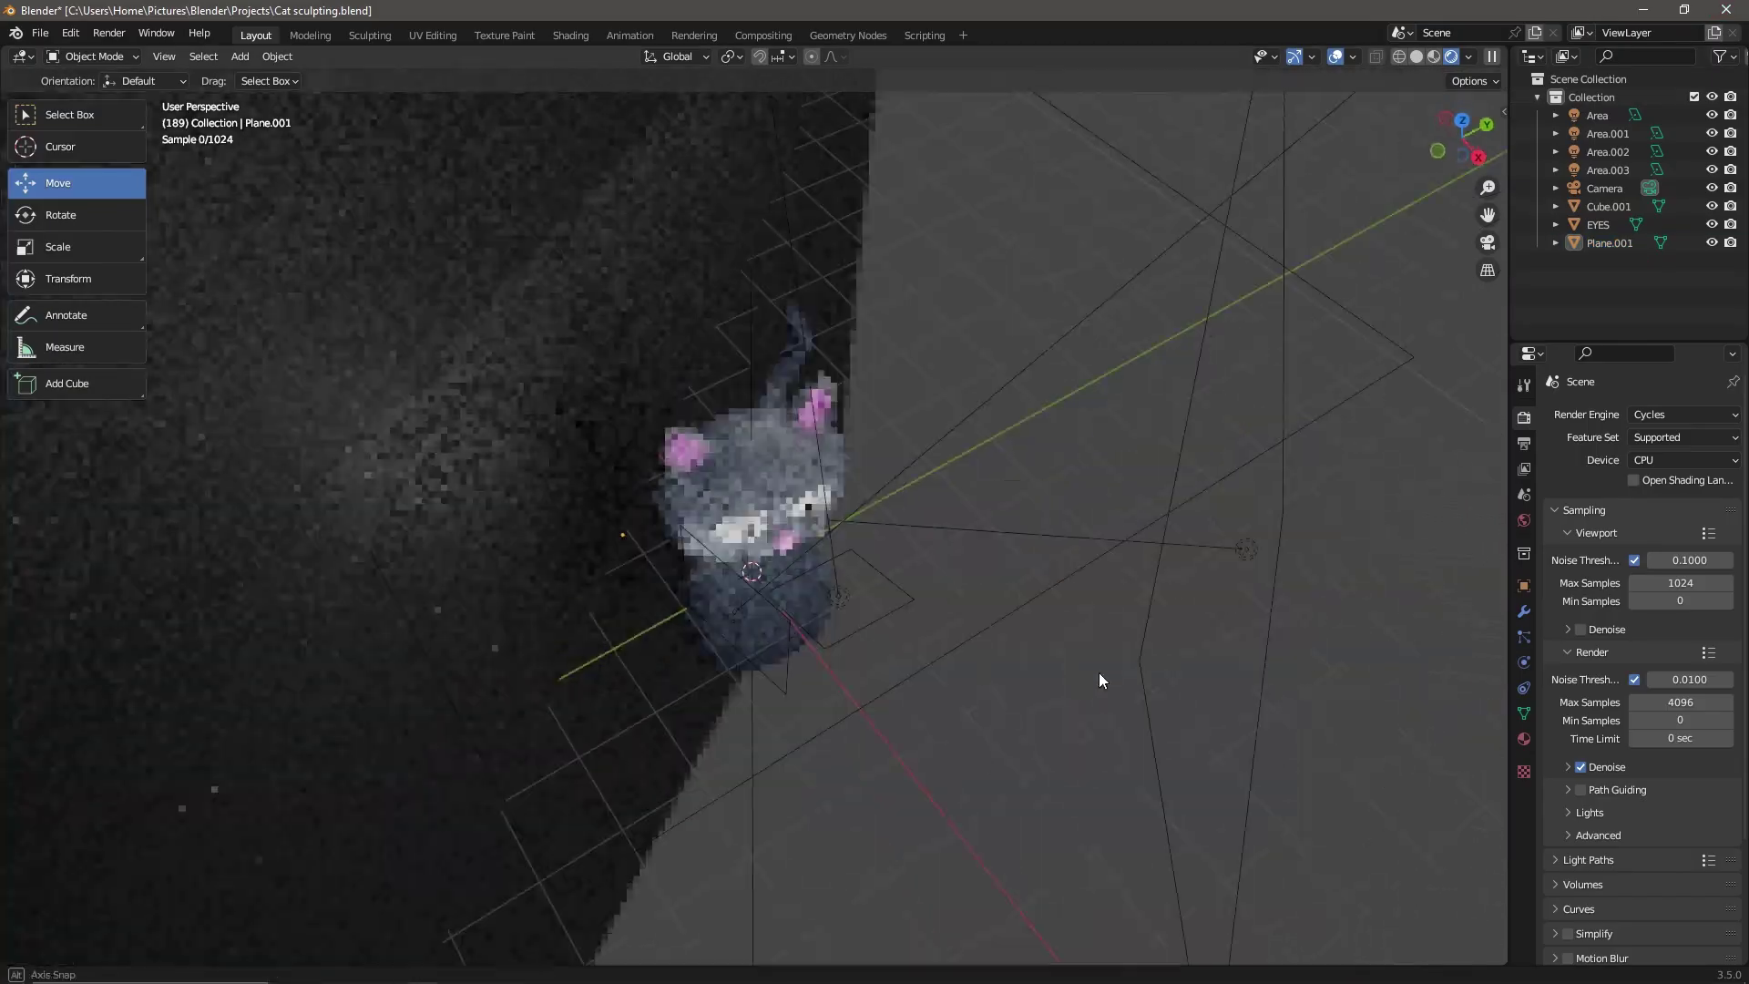